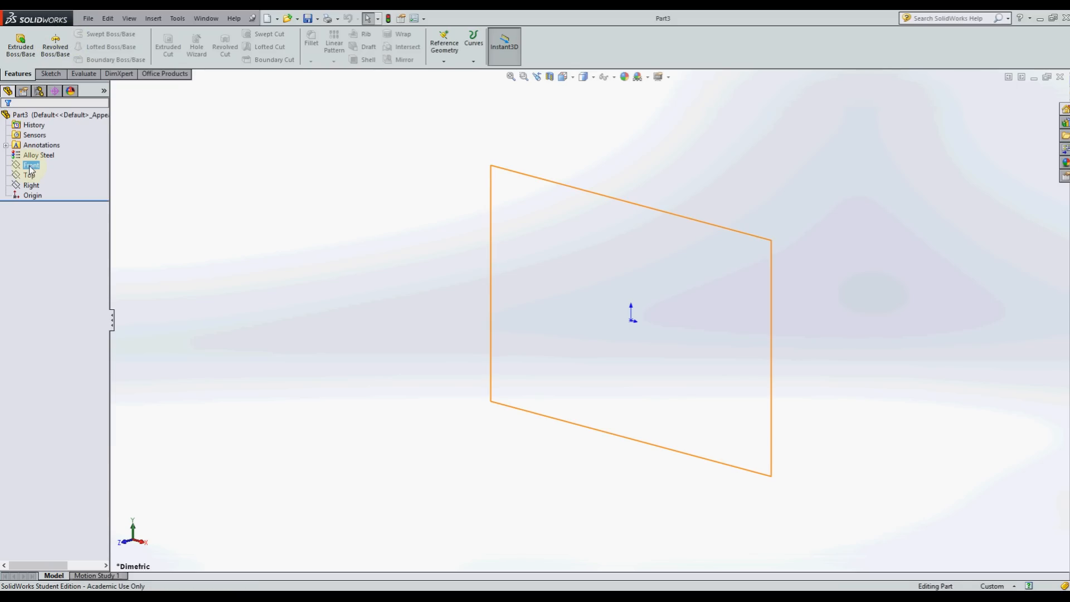
# - Start a Revolved Boss/Base sketch on the Right plane
pyautogui.moveTo(31, 170); pyautogui.dragTo(58, 201)
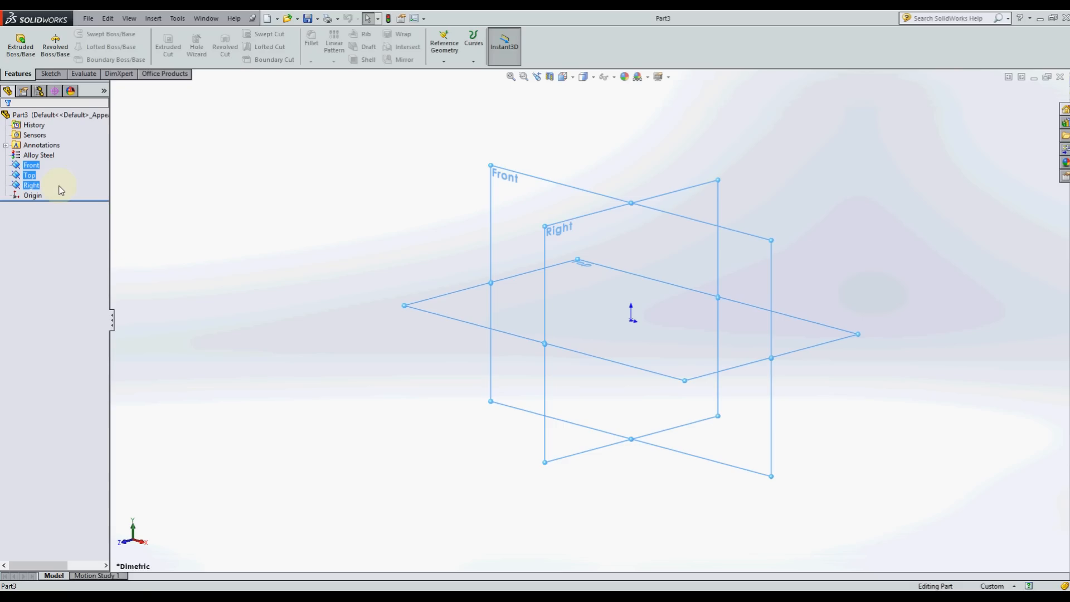
pyautogui.click(148, 183)
pyautogui.click(32, 185)
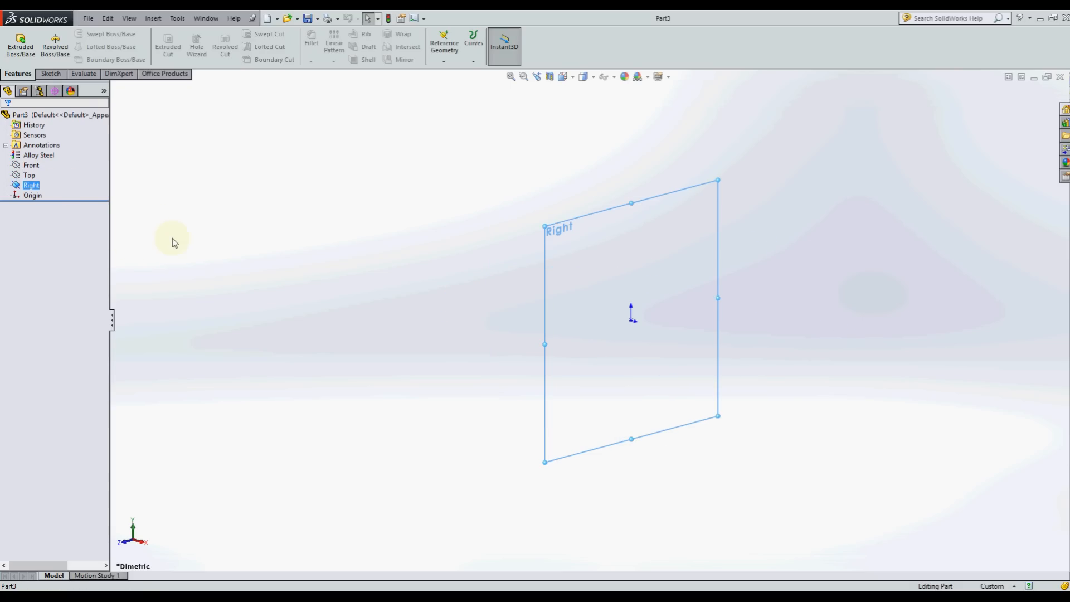
pyautogui.click(54, 47)
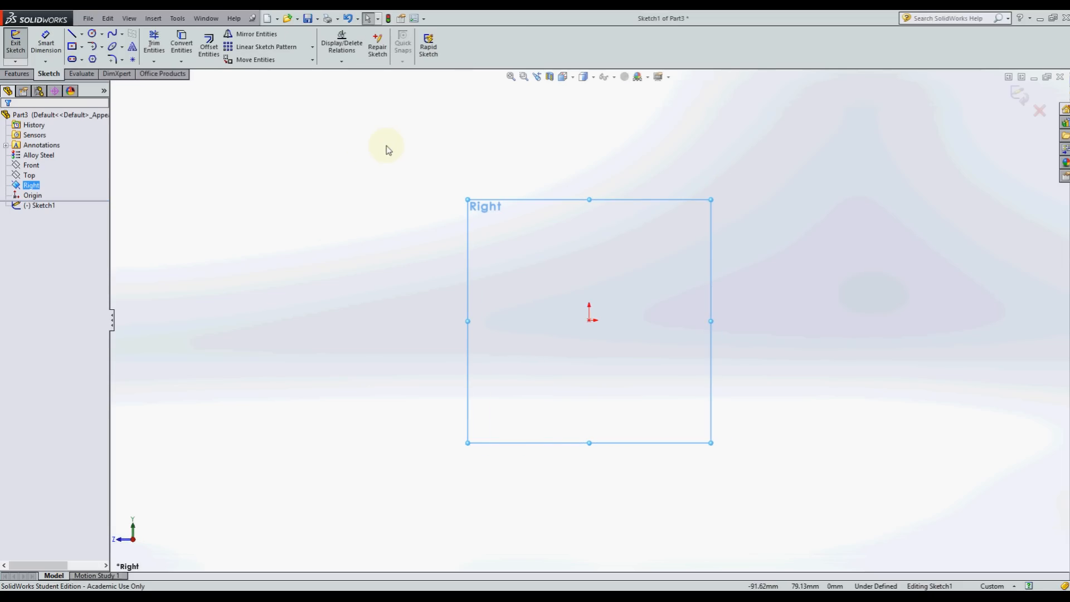
# - Draw a vertical centerline about 83 mm long upward from the origin
pyautogui.click(81, 34)
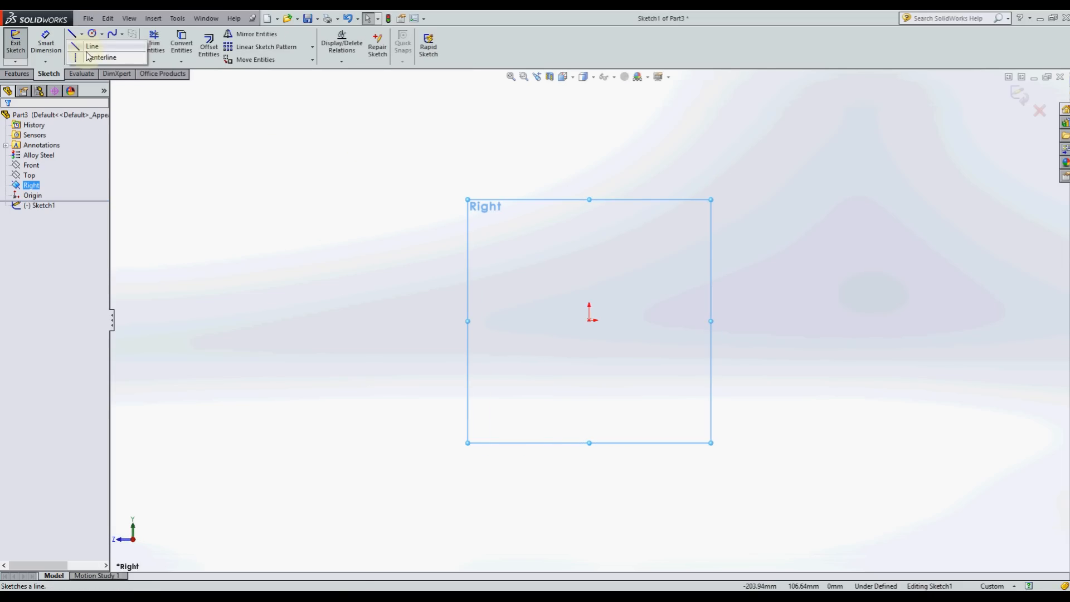
pyautogui.click(88, 58)
pyautogui.click(589, 319)
pyautogui.click(589, 138)
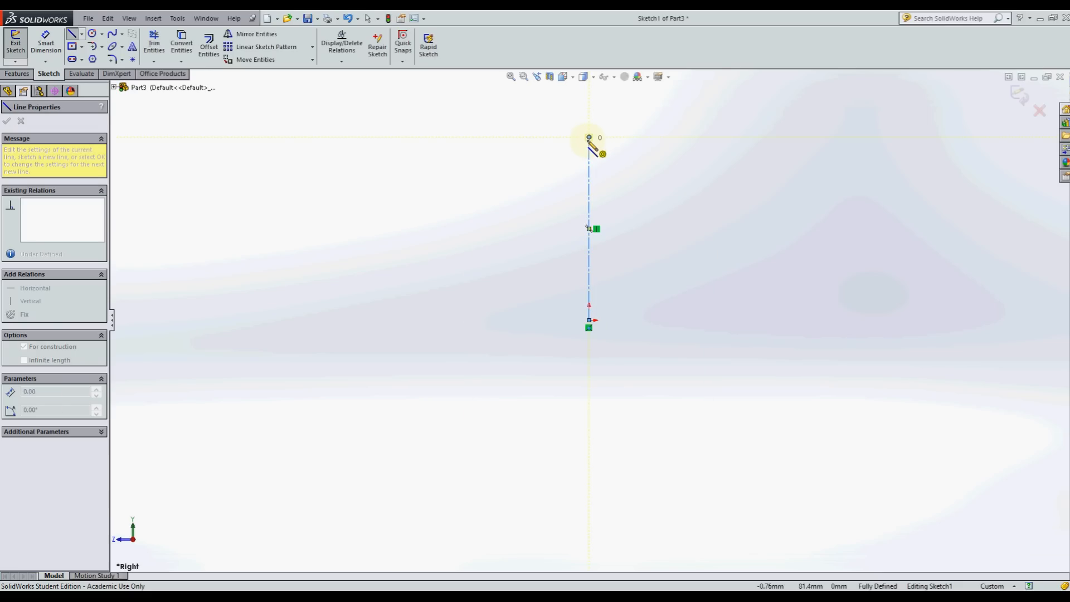
pyautogui.press('Escape')
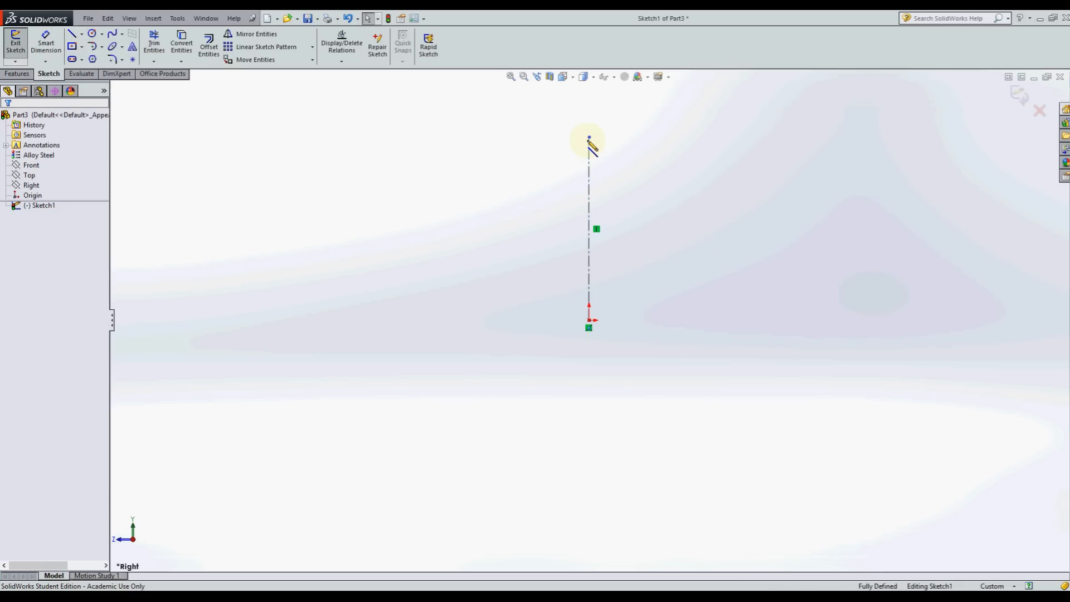
# - Sketch a closed flanged profile about 61 mm from the centerline and 83 mm tall, with a sloped outer edge and a small step beneath the flange
pyautogui.click(72, 33)
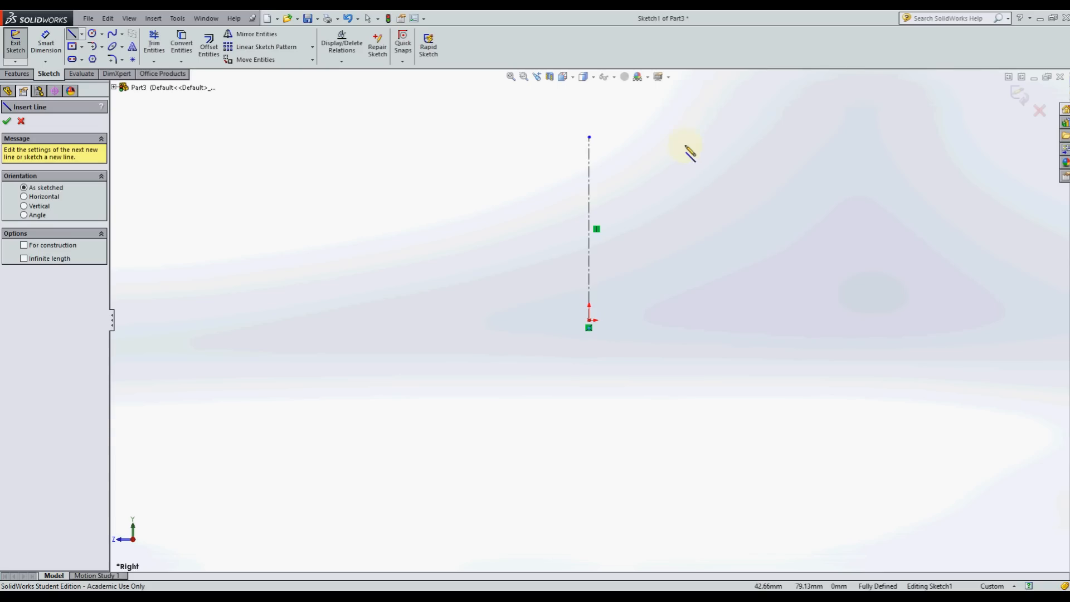
pyautogui.click(724, 137)
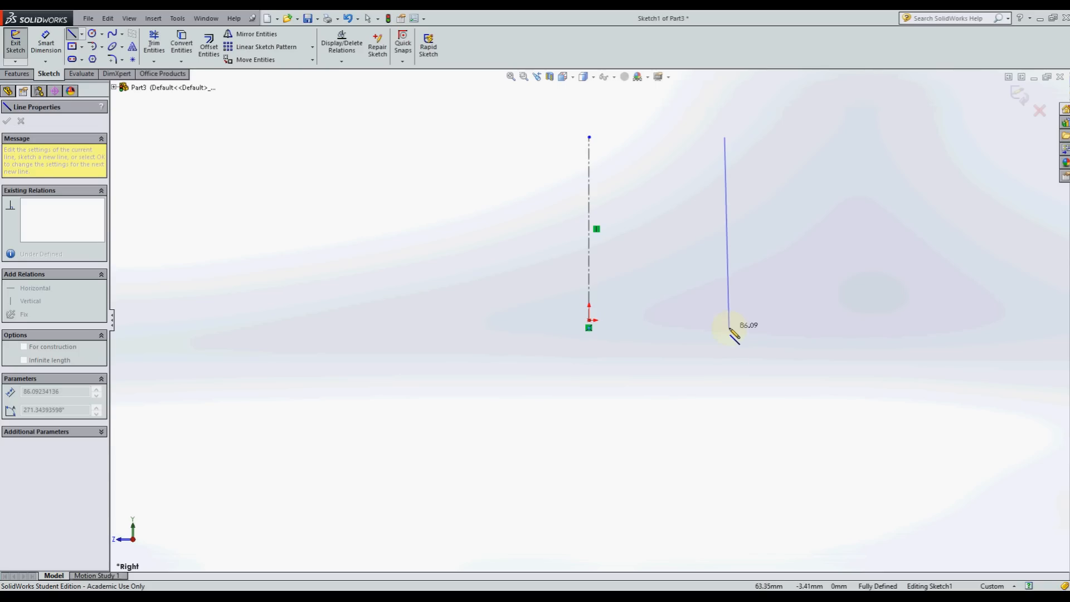
pyautogui.click(724, 320)
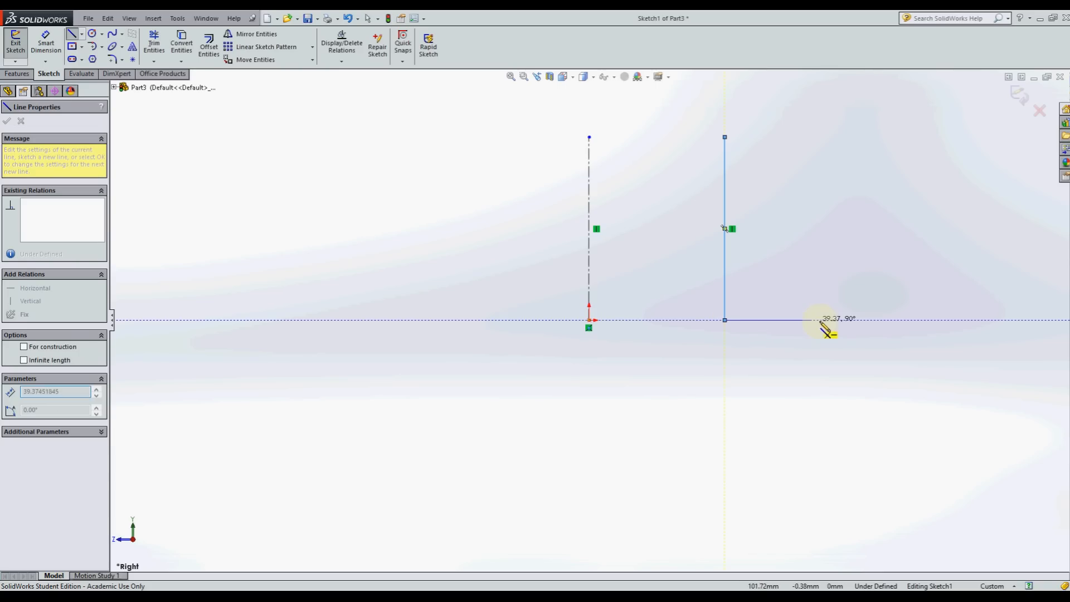
pyautogui.click(788, 319)
pyautogui.click(850, 310)
pyautogui.click(849, 271)
pyautogui.click(779, 270)
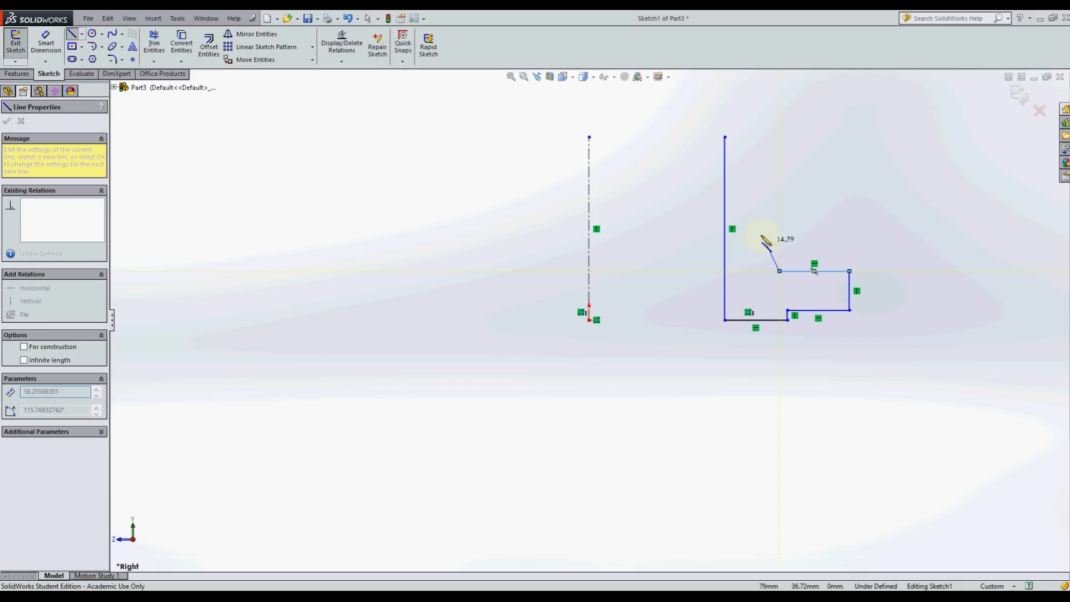
pyautogui.click(746, 211)
pyautogui.click(745, 136)
pyautogui.click(724, 137)
pyautogui.press('Escape')
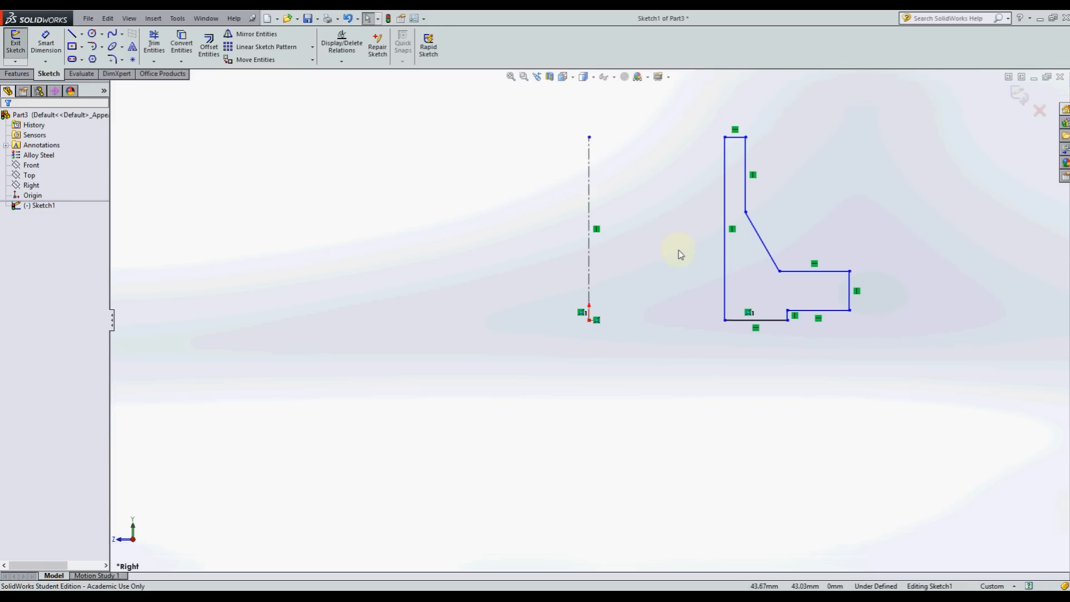
pyautogui.click(589, 181)
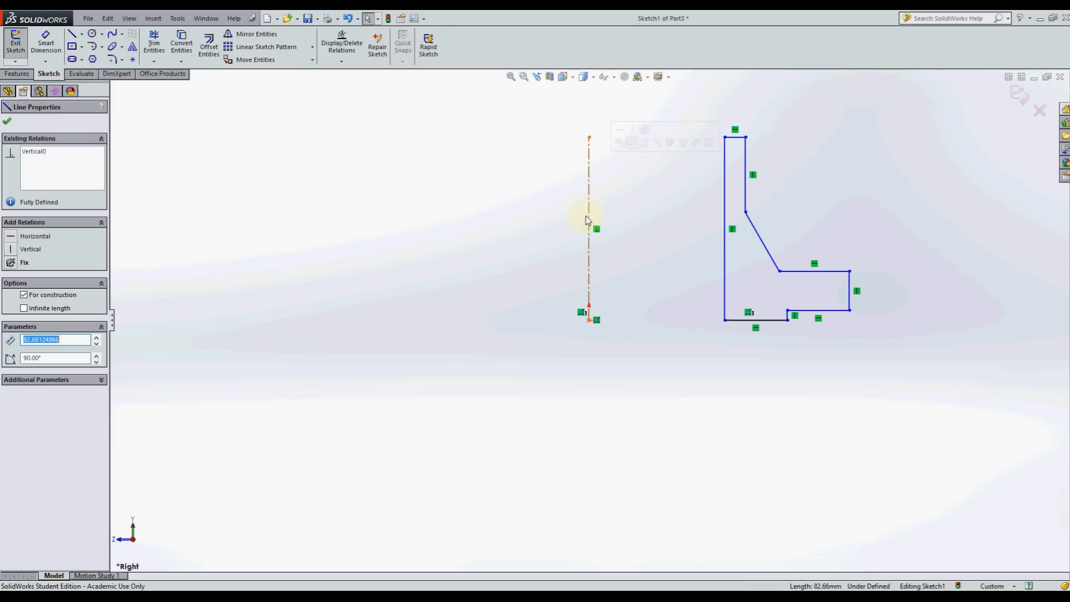
pyautogui.click(643, 177)
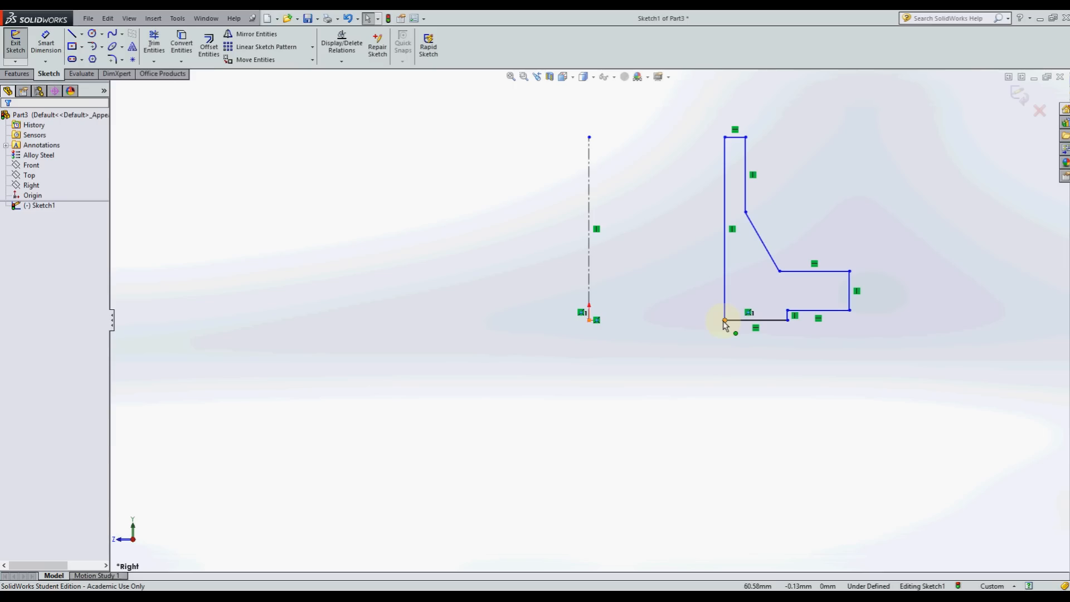
# - Dimension the profile's inner vertical line across the centerline as an 82 mm diameter
pyautogui.click(45, 44)
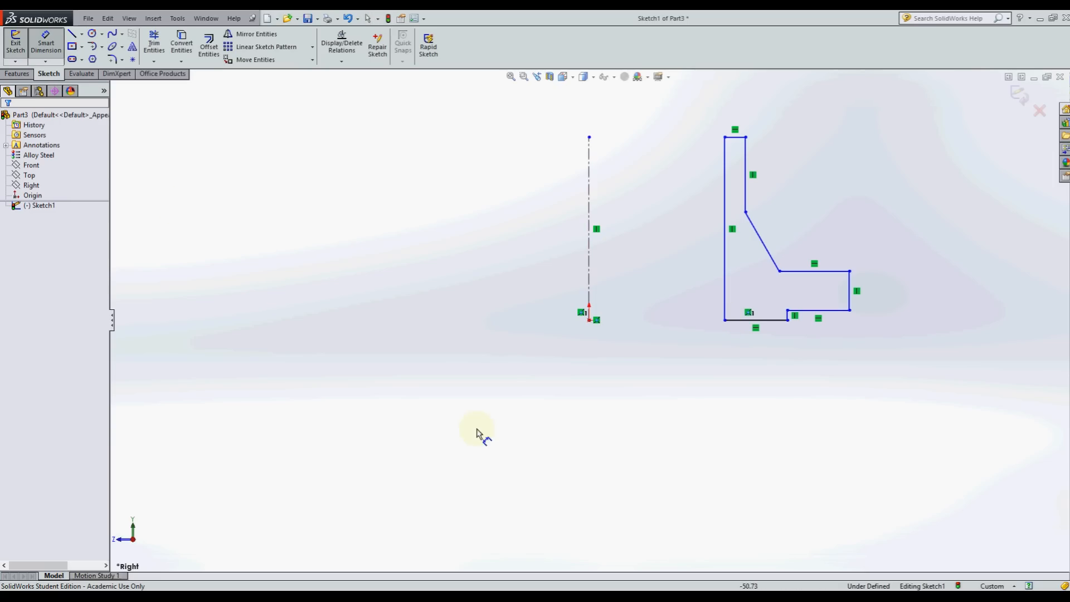
pyautogui.click(725, 281)
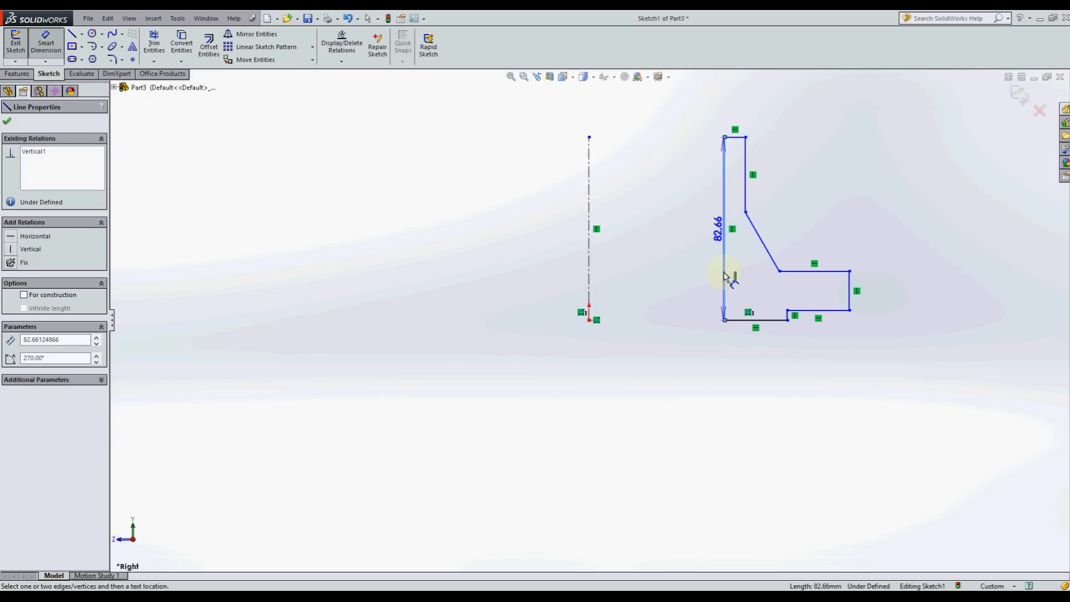
pyautogui.click(589, 253)
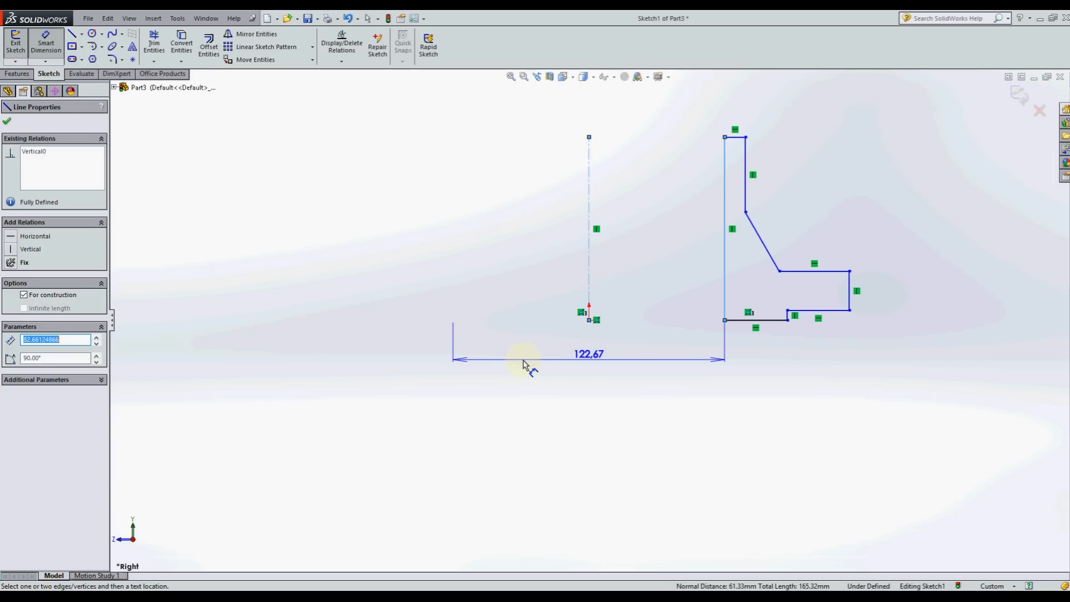
pyautogui.click(524, 365)
pyautogui.write('82')
pyautogui.press('Return')
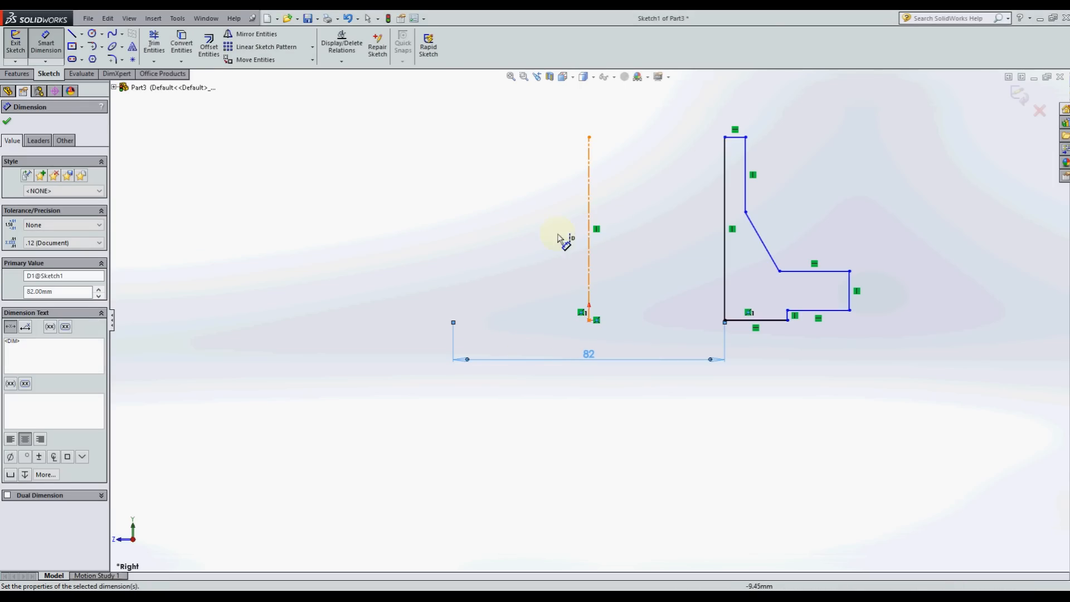
# - Dimension the centerline's length as 60 mm
pyautogui.click(587, 208)
pyautogui.click(520, 207)
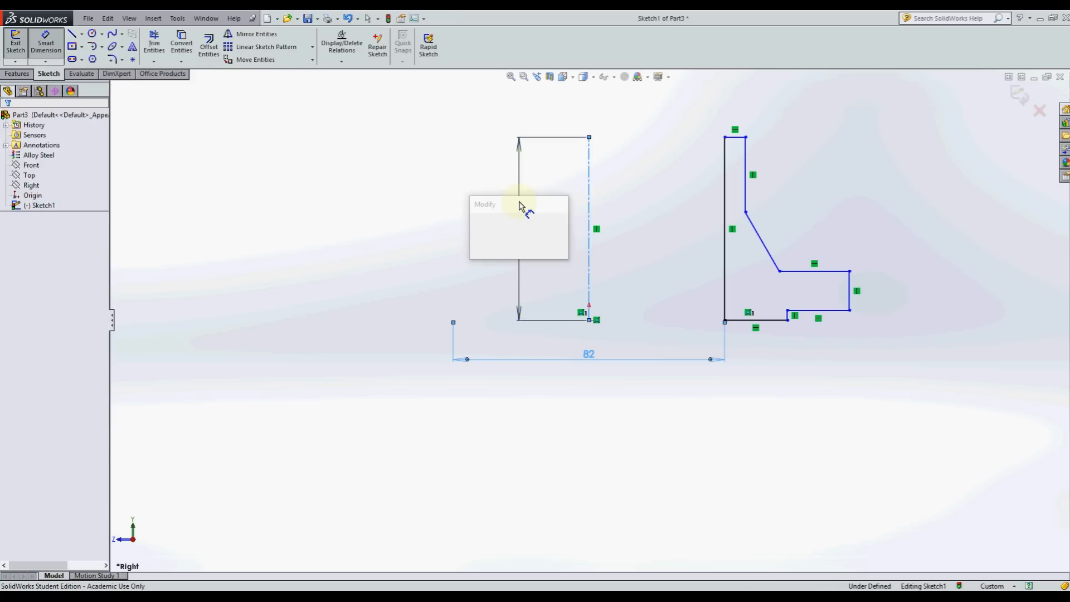
pyautogui.write('60')
pyautogui.press('Return')
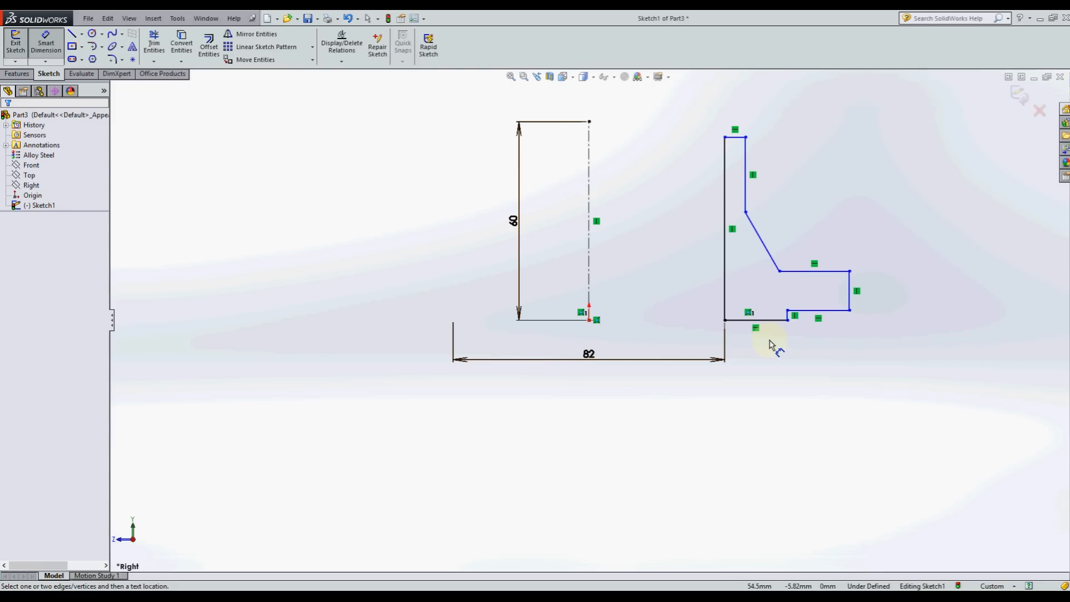
pyautogui.click(46, 43)
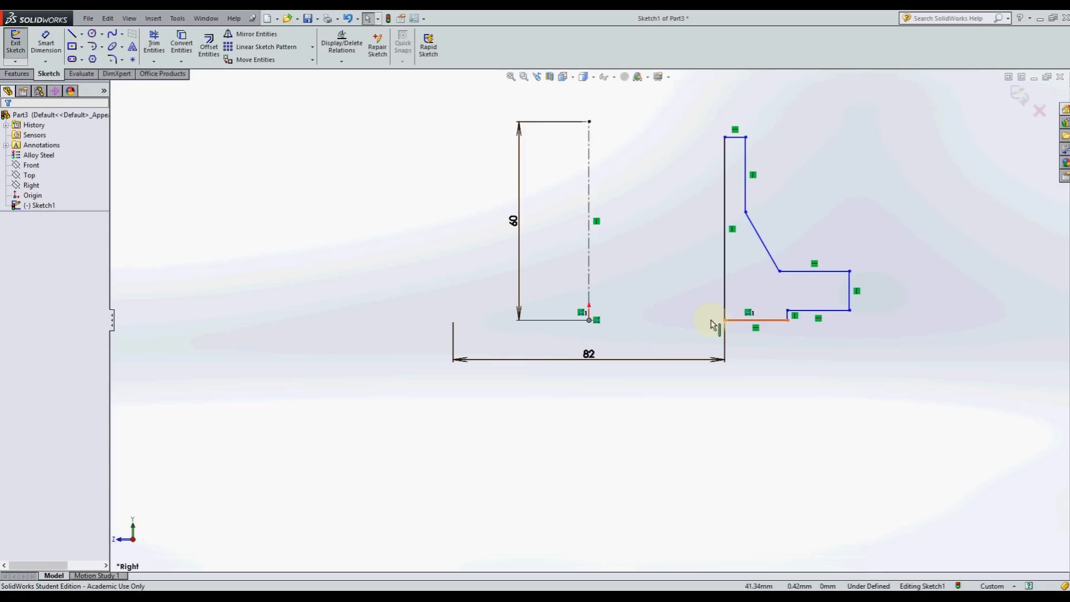
# - Check the relations on the profile's bottom line and between that line and the origin
pyautogui.click(755, 321)
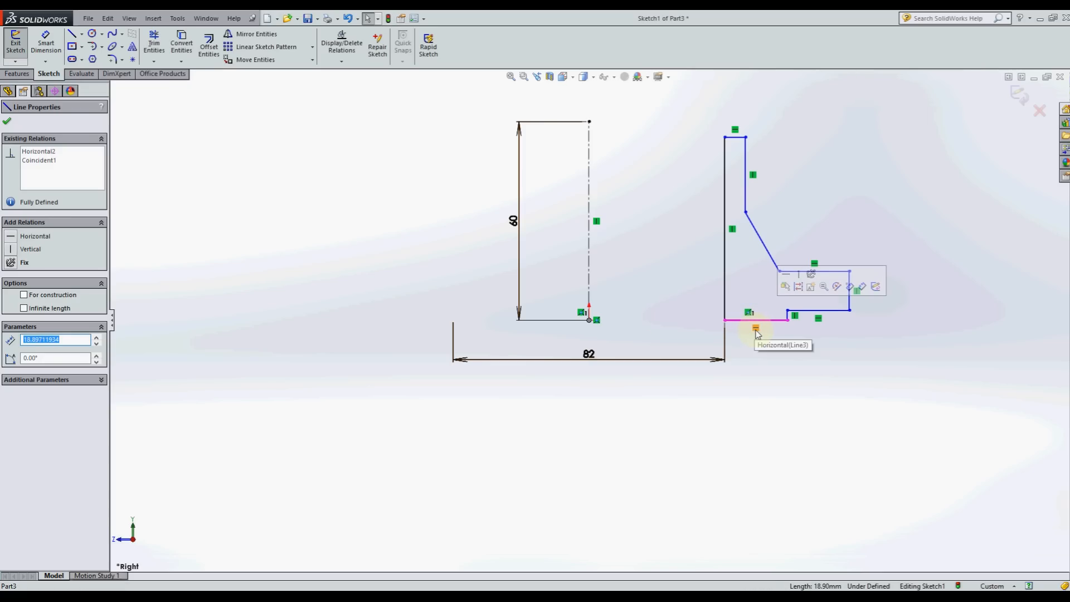
pyautogui.press('Escape')
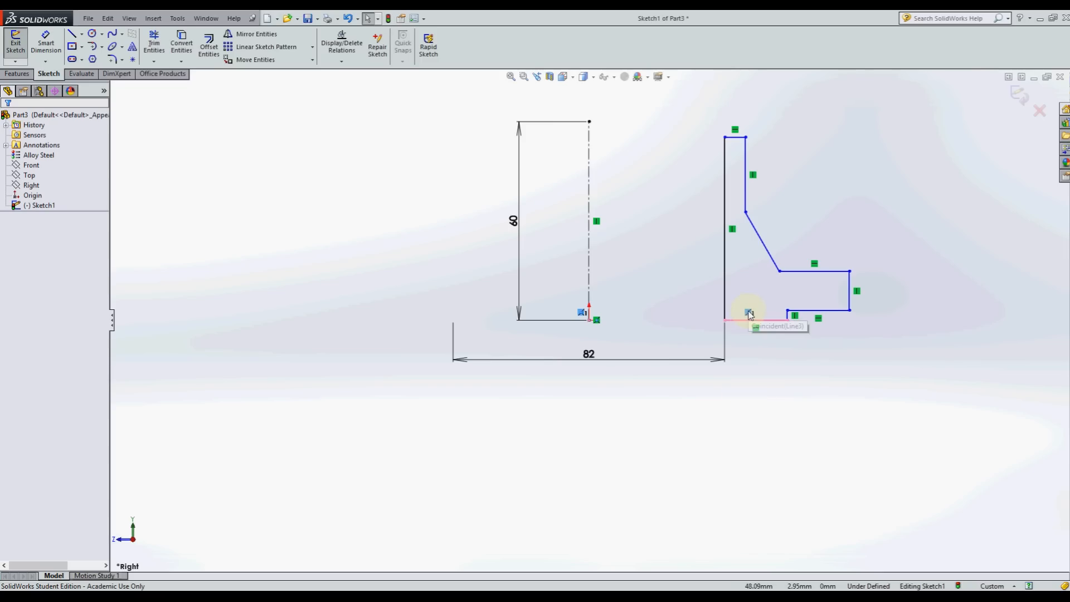
pyautogui.click(755, 325)
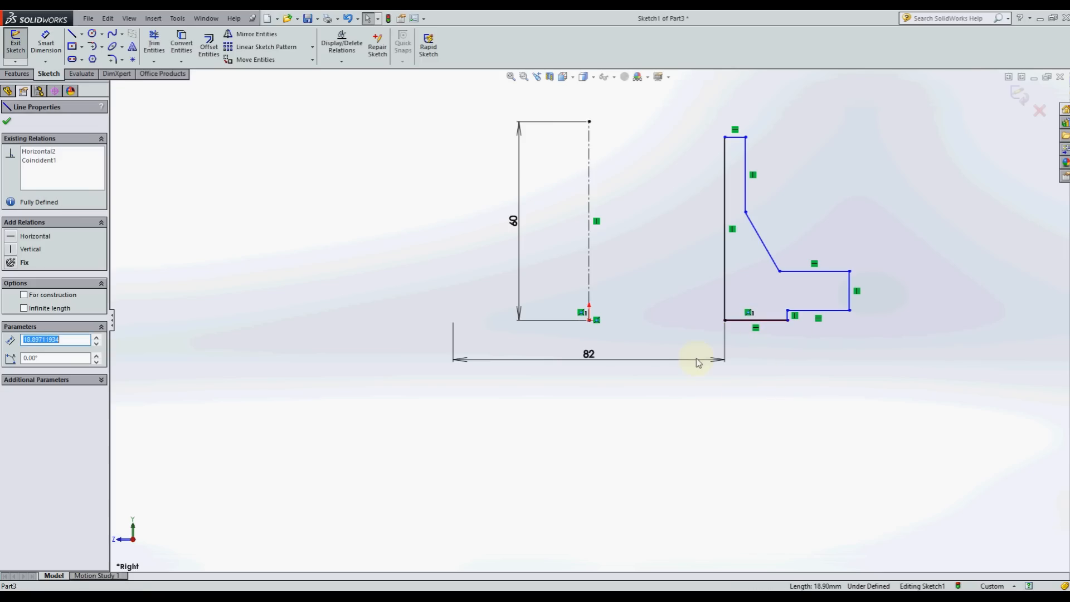
pyautogui.keyDown('ctrl'); pyautogui.click(591, 321); pyautogui.keyUp('ctrl')
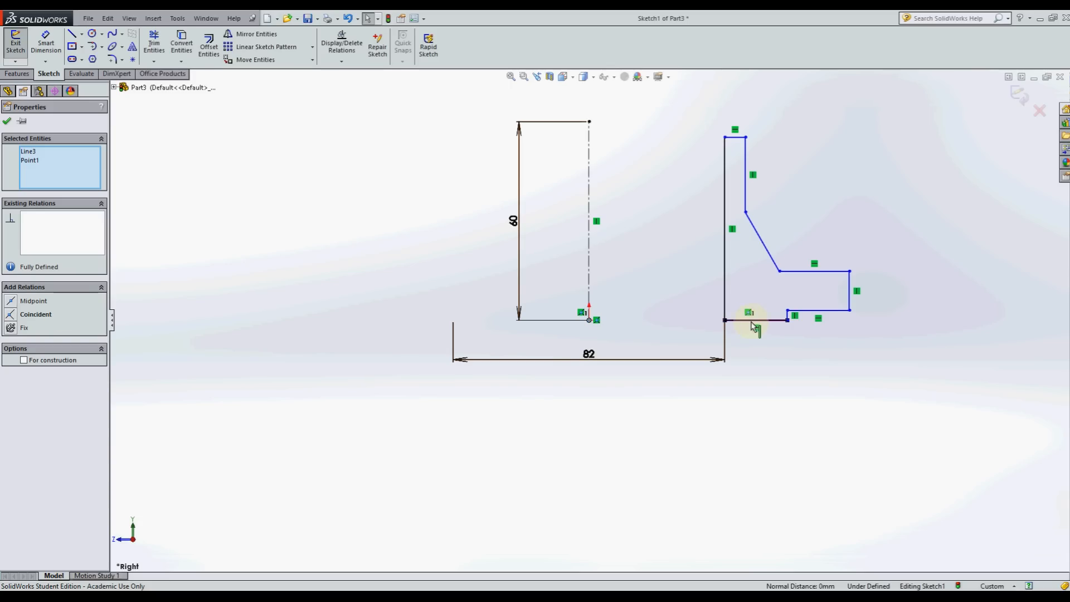
pyautogui.click(7, 121)
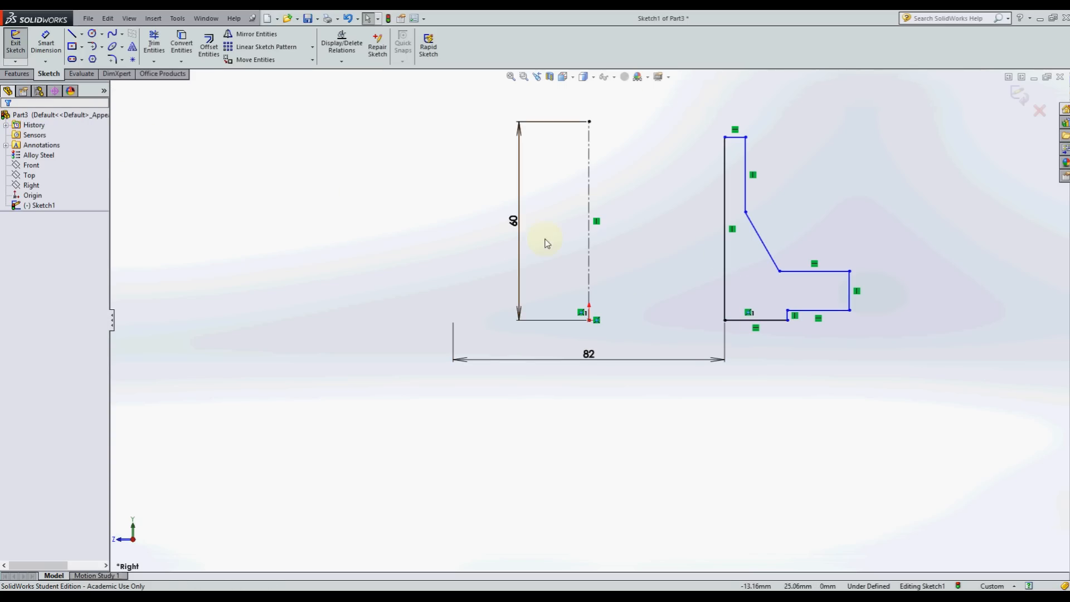
# - Move the 60 mm dimension closer to the centerline and make the profile's top line coincident with the centerline's upper endpoint
pyautogui.moveTo(517, 223); pyautogui.dragTo(542, 227)
pyautogui.click(616, 254)
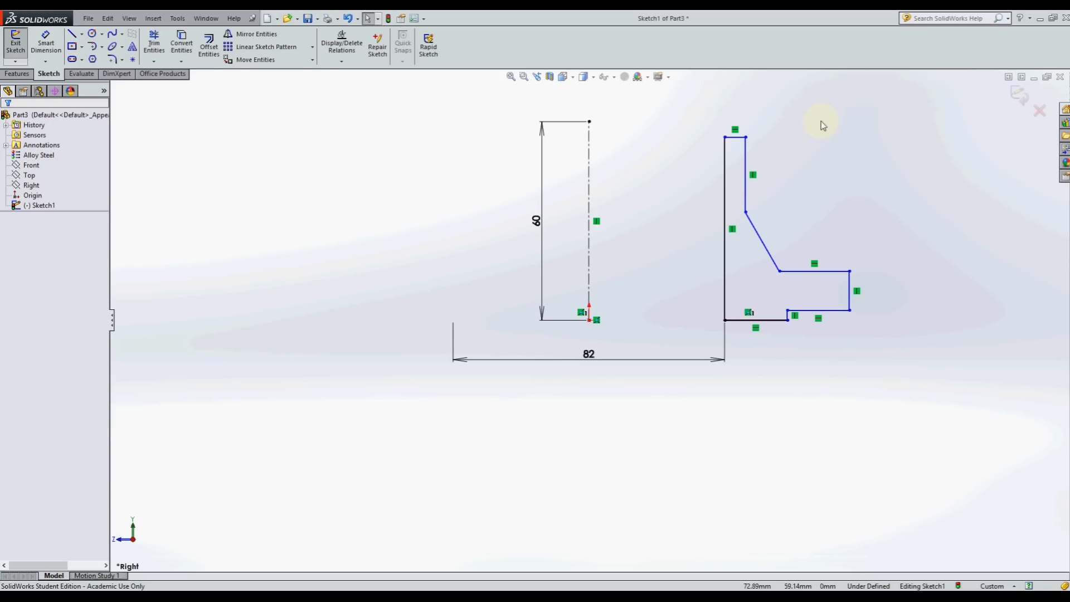
pyautogui.click(736, 137)
pyautogui.keyDown('ctrl'); pyautogui.click(590, 122); pyautogui.keyUp('ctrl')
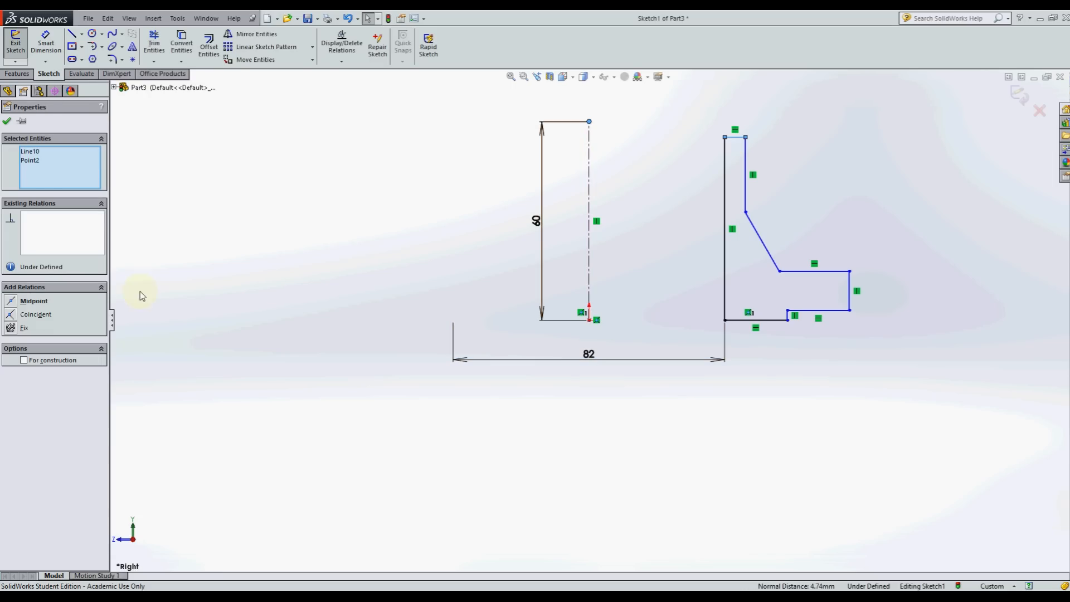
pyautogui.click(35, 314)
pyautogui.click(219, 169)
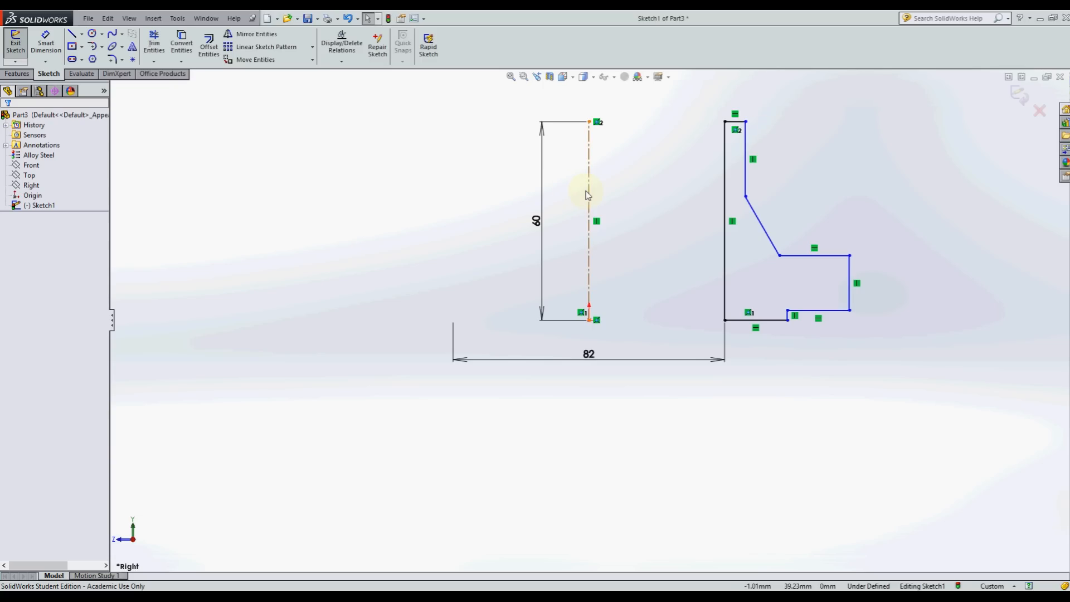
# - Dimension the short outer vertical line at the top of the profile as 12 mm
pyautogui.click(46, 43)
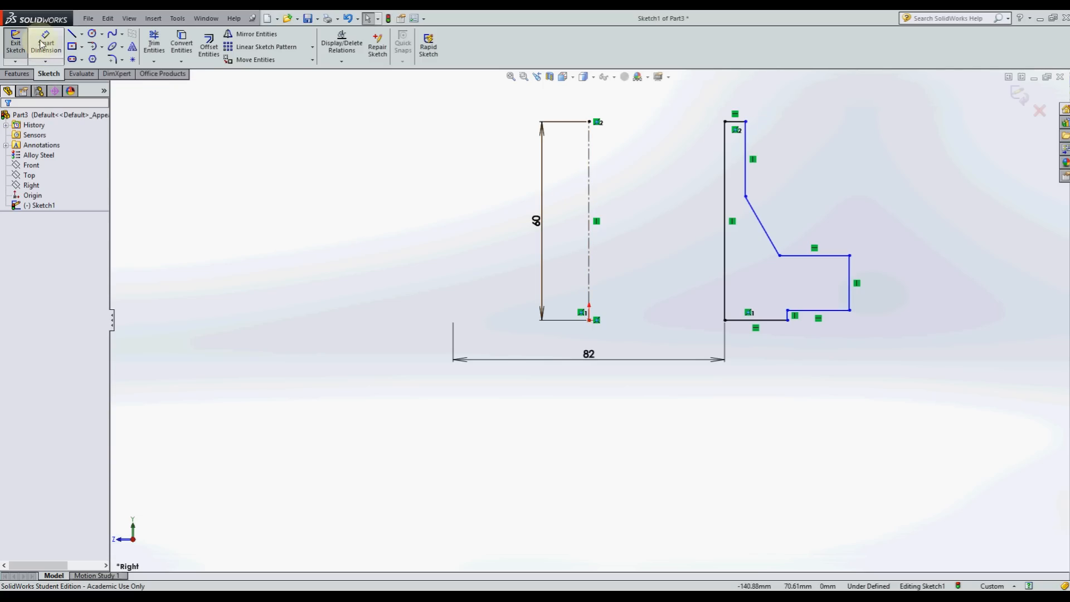
pyautogui.click(747, 156)
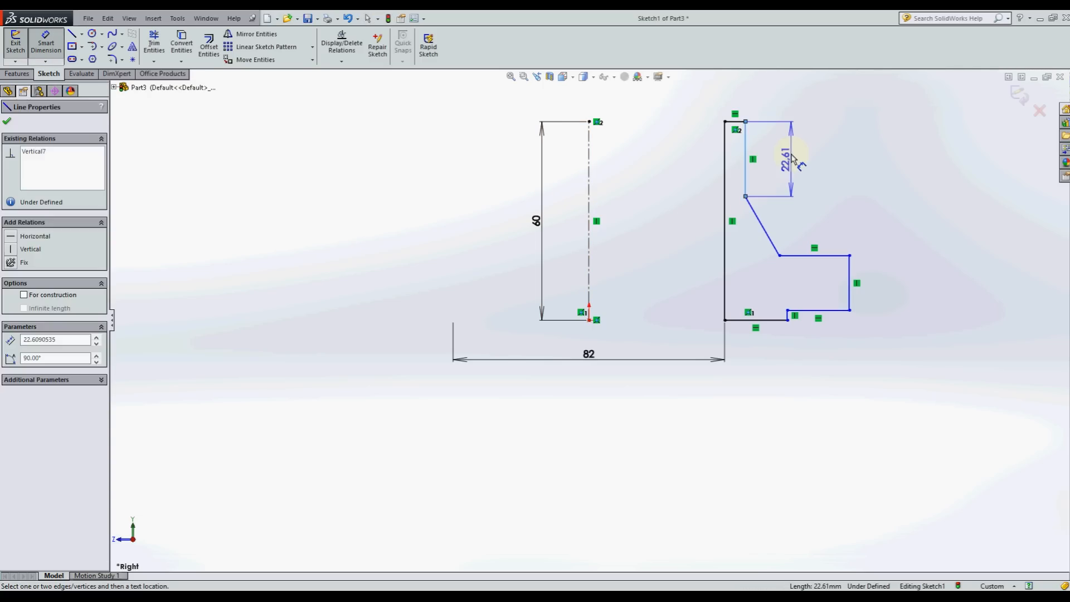
pyautogui.click(795, 160)
pyautogui.write('12')
pyautogui.press('Return')
# - Dimension the profile's upper outer vertical line across the centerline as a 90 mm diameter
pyautogui.click(747, 137)
pyautogui.click(589, 148)
pyautogui.scroll(1, 554, 139)
pyautogui.click(574, 149)
pyautogui.write('90')
pyautogui.press('Return')
pyautogui.scroll(-1, 746, 296)
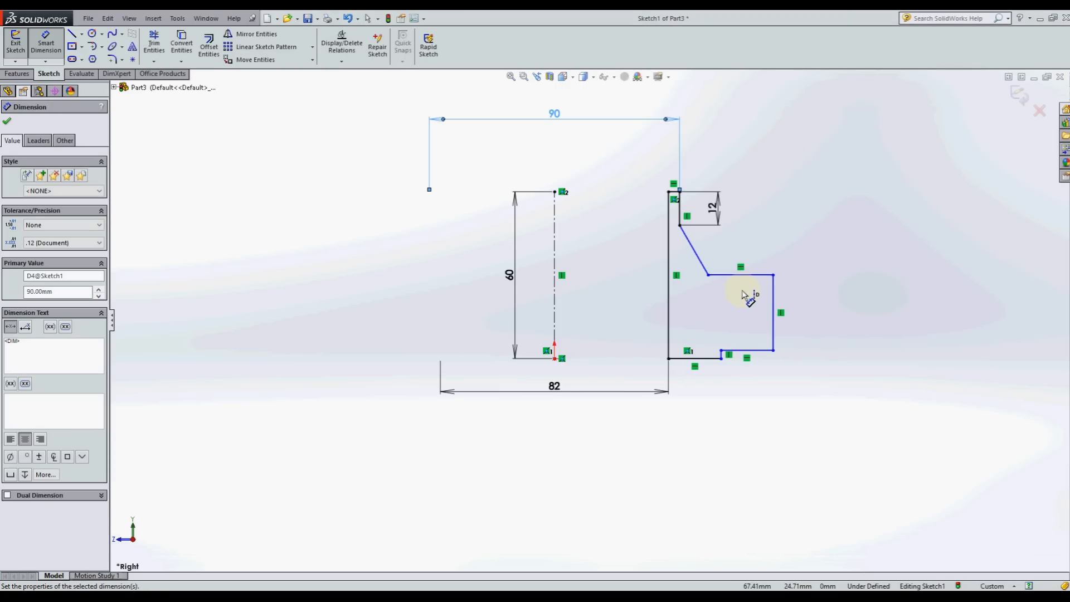
# - Dimension the lower end of the sloped line across the centerline as a 106 mm diameter
pyautogui.click(708, 275)
pyautogui.click(555, 282)
pyautogui.click(554, 103)
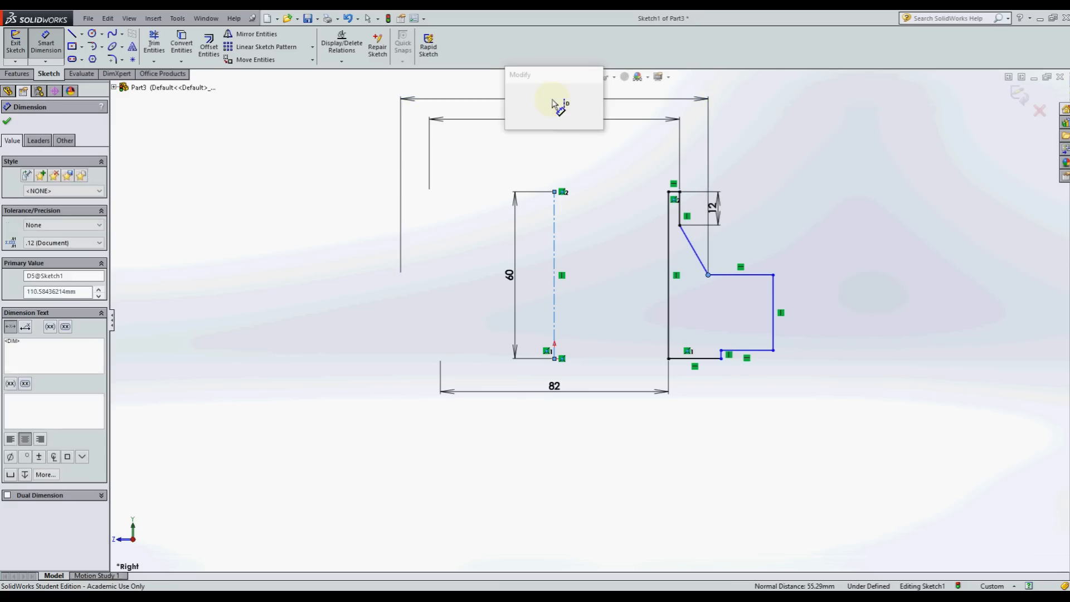
pyautogui.write('106')
pyautogui.press('Return')
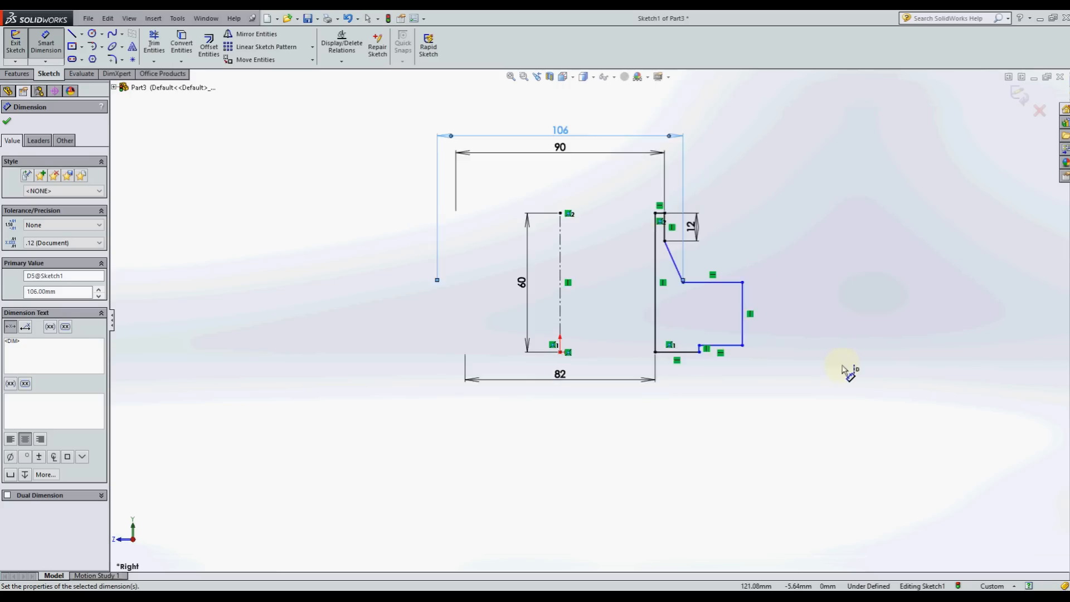
# - Set the height from the profile's bottom line to the flange's top line to 24 mm
pyautogui.click(706, 282)
pyautogui.click(672, 366)
pyautogui.click(774, 327)
pyautogui.press('Return')
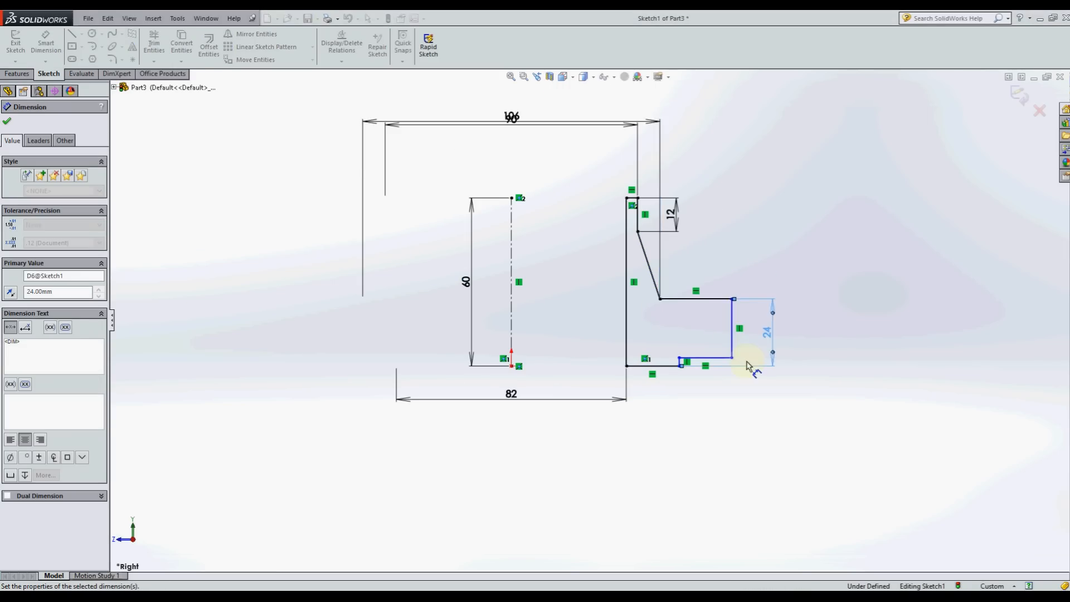
# - Dimension the height of the small step beneath the flange as 4 mm
pyautogui.scroll(-5, 707, 366)
pyautogui.click(592, 349)
pyautogui.click(738, 346)
pyautogui.scroll(3, 747, 483)
pyautogui.scroll(1, 468, 383)
pyautogui.scroll(-1, 469, 383)
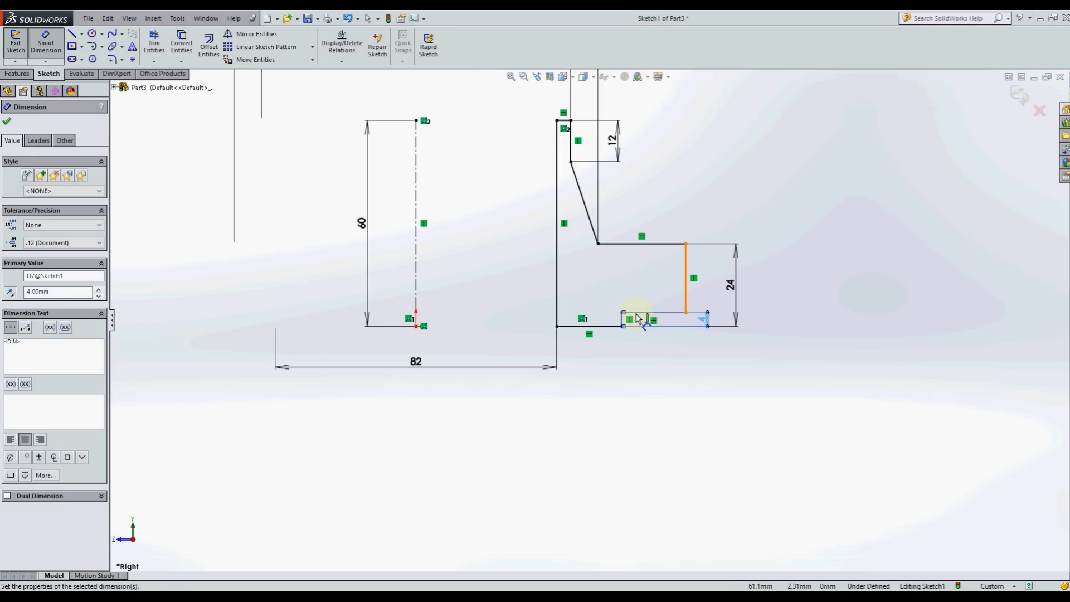
# - Dimension the flange's outer vertical line across the centerline as a 200 mm diameter
pyautogui.click(686, 281)
pyautogui.click(416, 282)
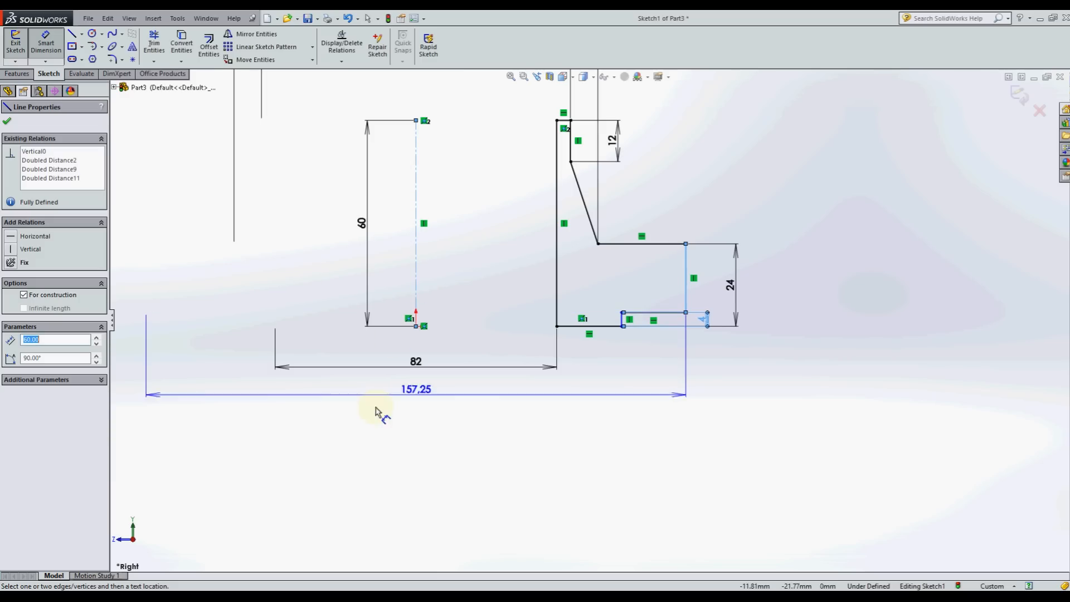
pyautogui.click(378, 471)
pyautogui.write('200')
pyautogui.press('Return')
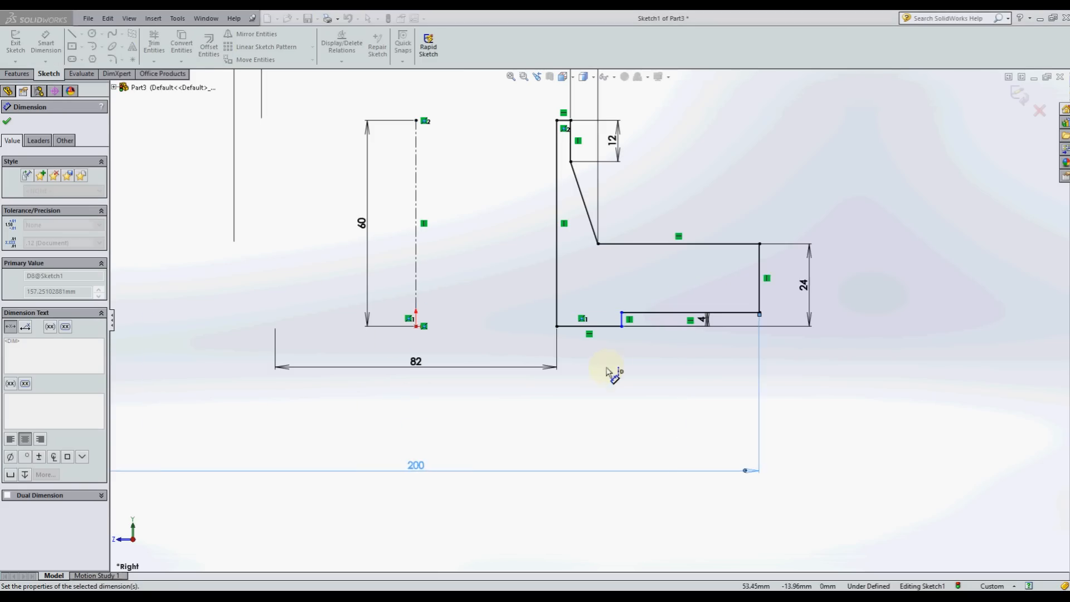
# - Dimension the short vertical line of the step beneath the flange across the centerline as a 132 mm diameter
pyautogui.scroll(3, 619, 318)
pyautogui.click(623, 325)
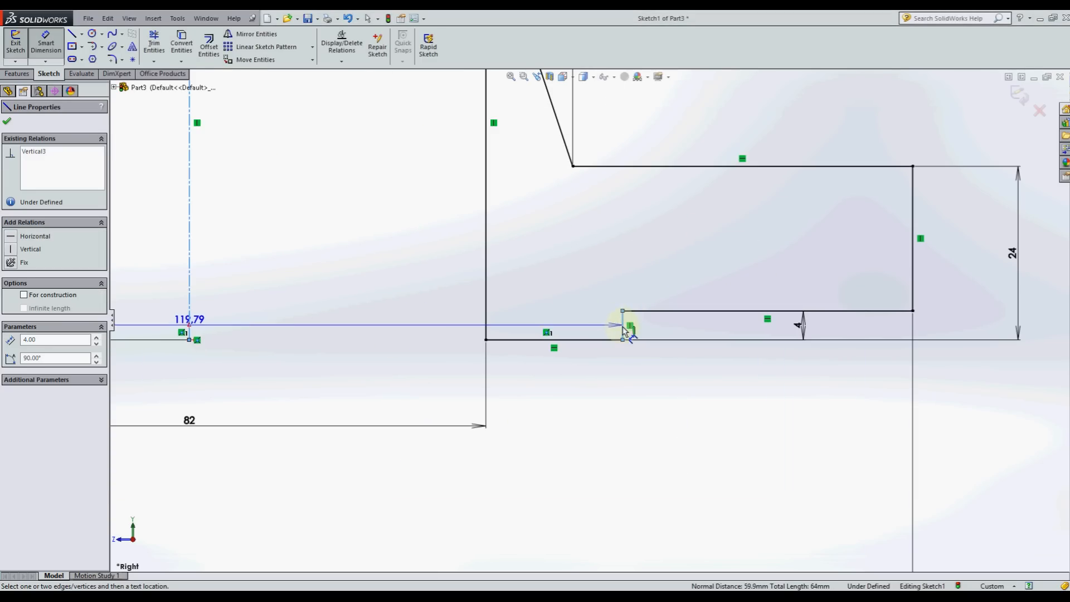
pyautogui.scroll(-3, 621, 324)
pyautogui.click(454, 422)
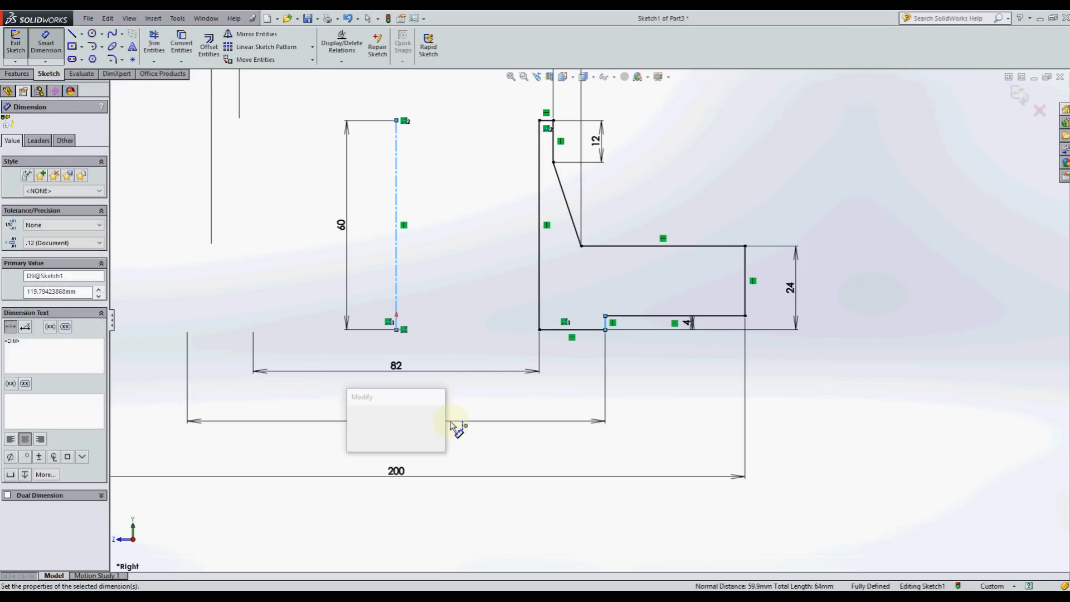
pyautogui.write('132')
pyautogui.click(353, 412)
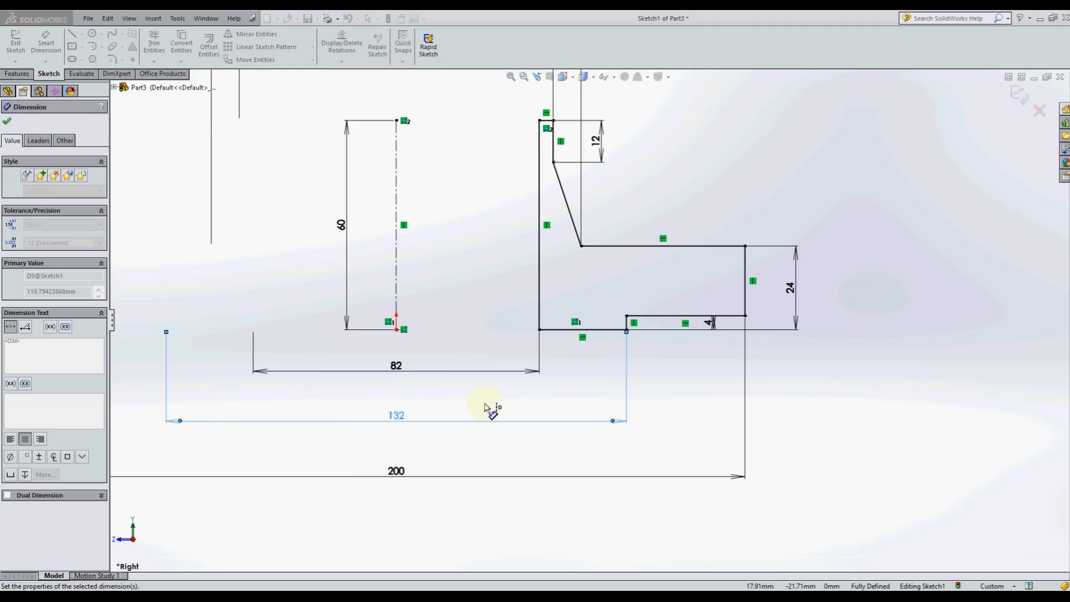
# - Separate the overlapping 106 mm and 90 mm diameter dimensions above the profile
pyautogui.scroll(-3, 674, 401)
pyautogui.scroll(-2, 495, 166)
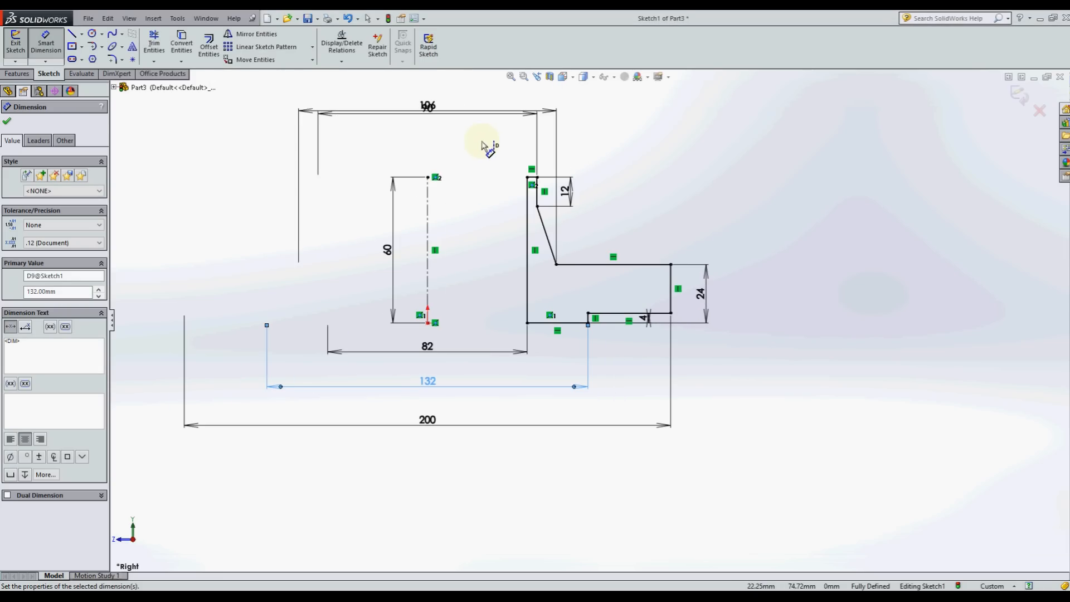
pyautogui.moveTo(429, 107)
pyautogui.mouseDown()
pyautogui.moveTo(429, 132)
pyautogui.moveTo(428, 89)
pyautogui.moveTo(427, 119)
pyautogui.moveTo(427, 100)
pyautogui.mouseUp()
pyautogui.click(732, 171)
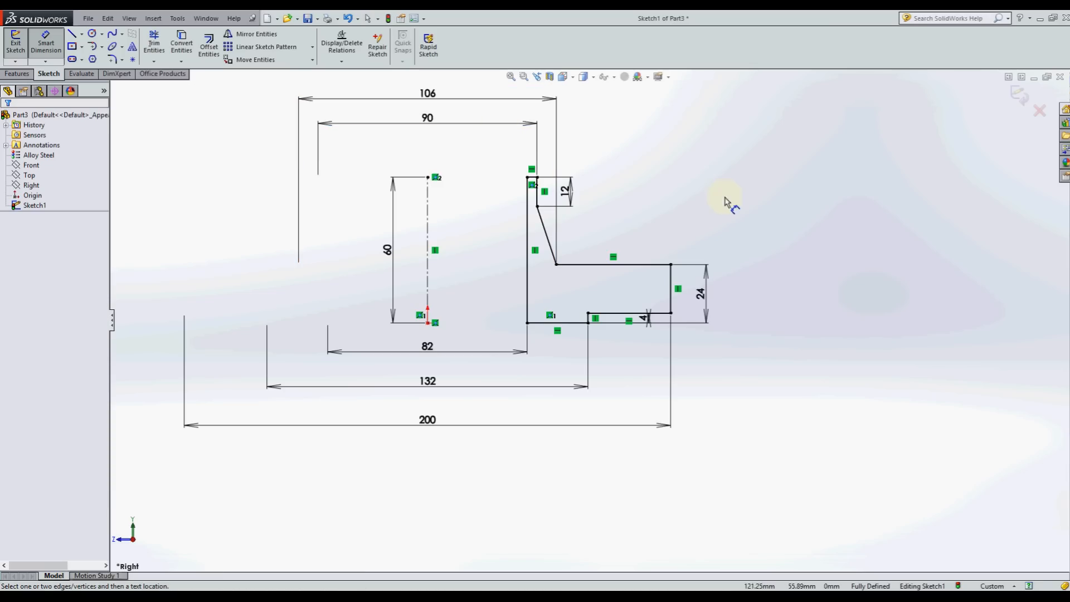
pyautogui.scroll(2, 807, 255)
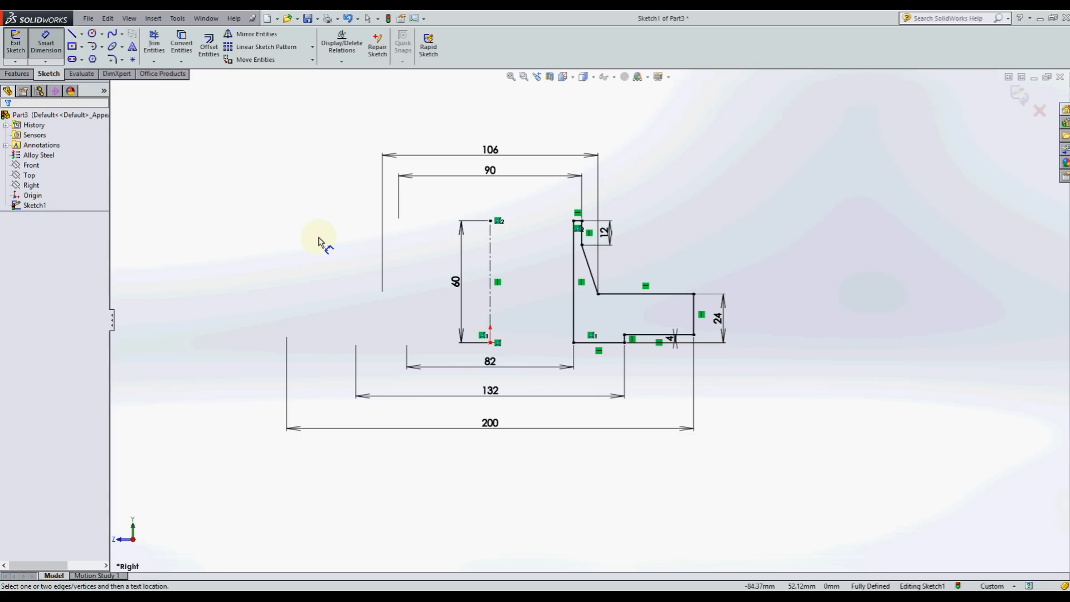
# - Add an 8 mm sketch fillet at the corner between the sloped line and the flange's top line
pyautogui.click(113, 59)
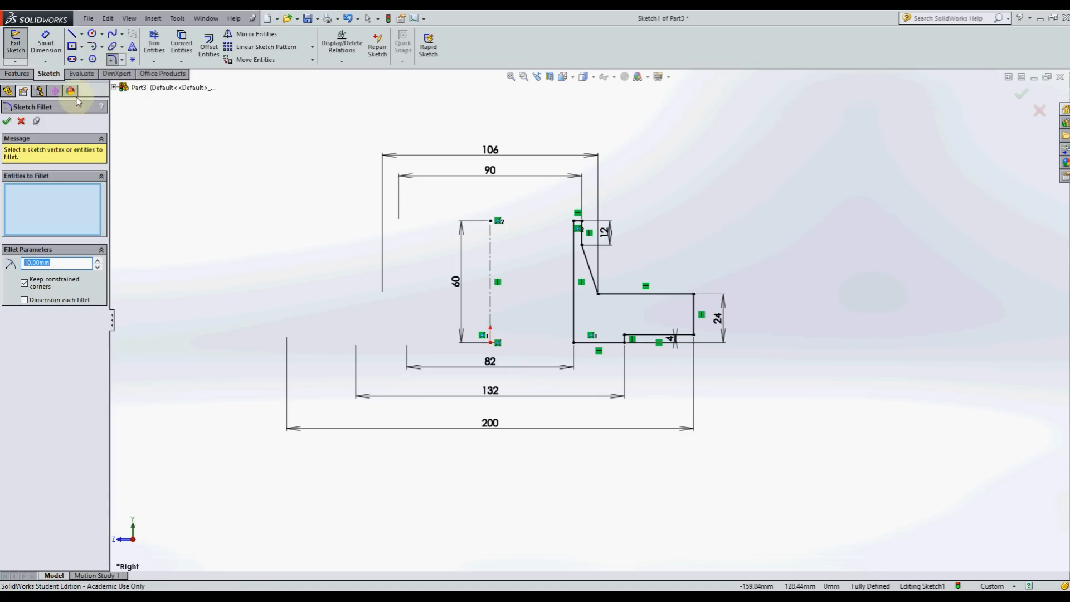
pyautogui.click(38, 122)
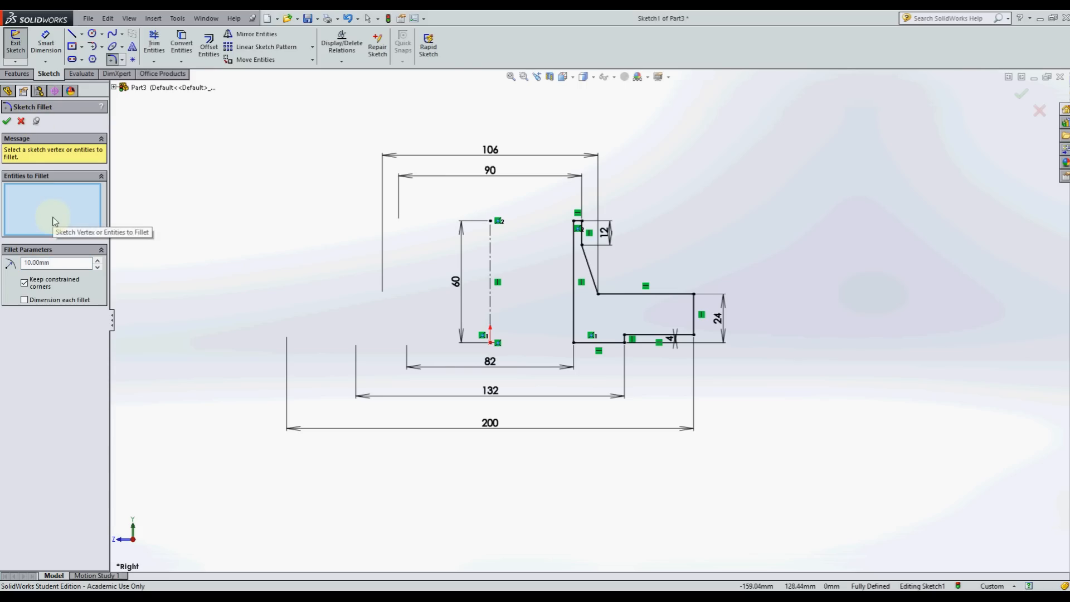
pyautogui.moveTo(59, 263); pyautogui.dragTo(8, 263)
pyautogui.press('BackSpace')
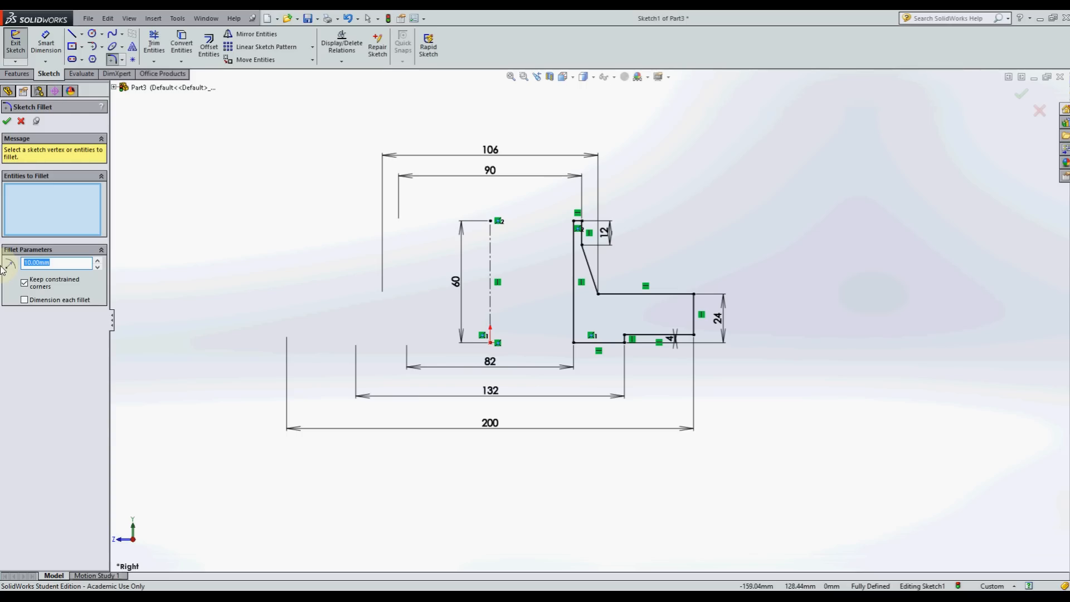
pyautogui.write('8')
pyautogui.click(212, 221)
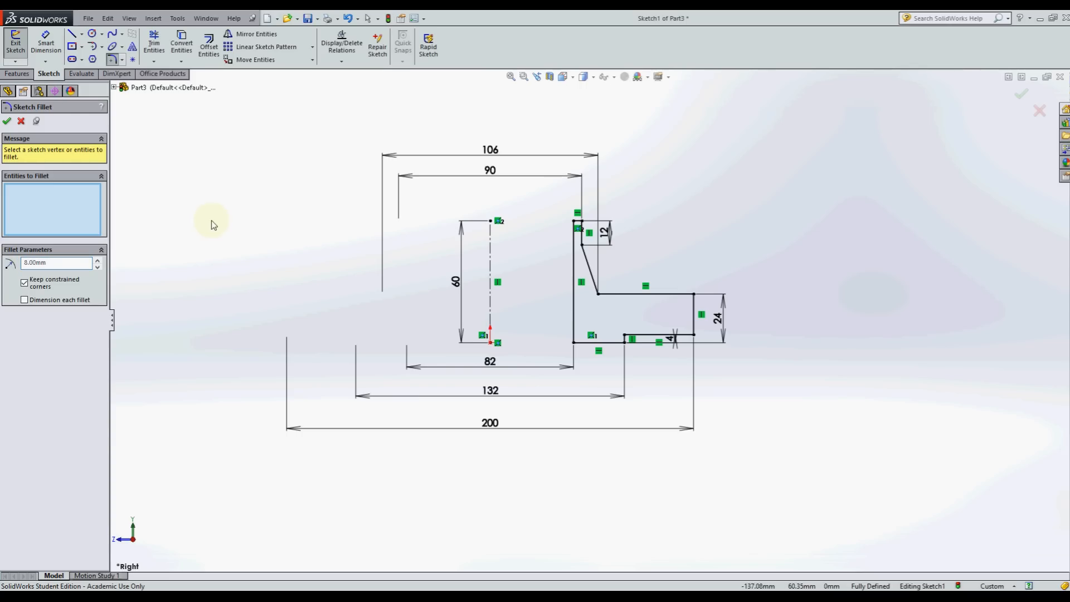
pyautogui.click(597, 297)
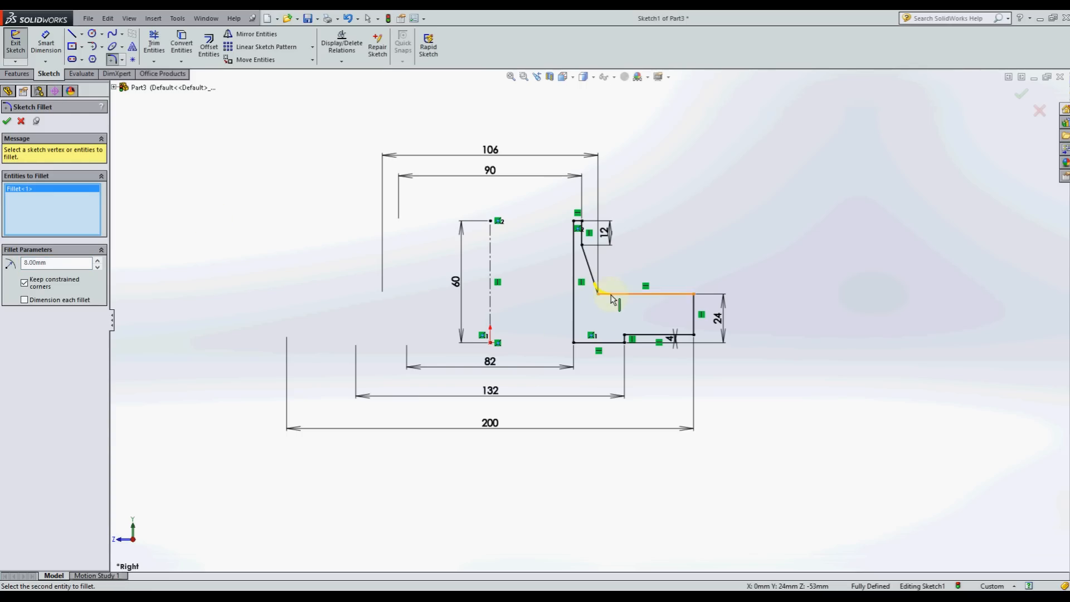
pyautogui.click(7, 121)
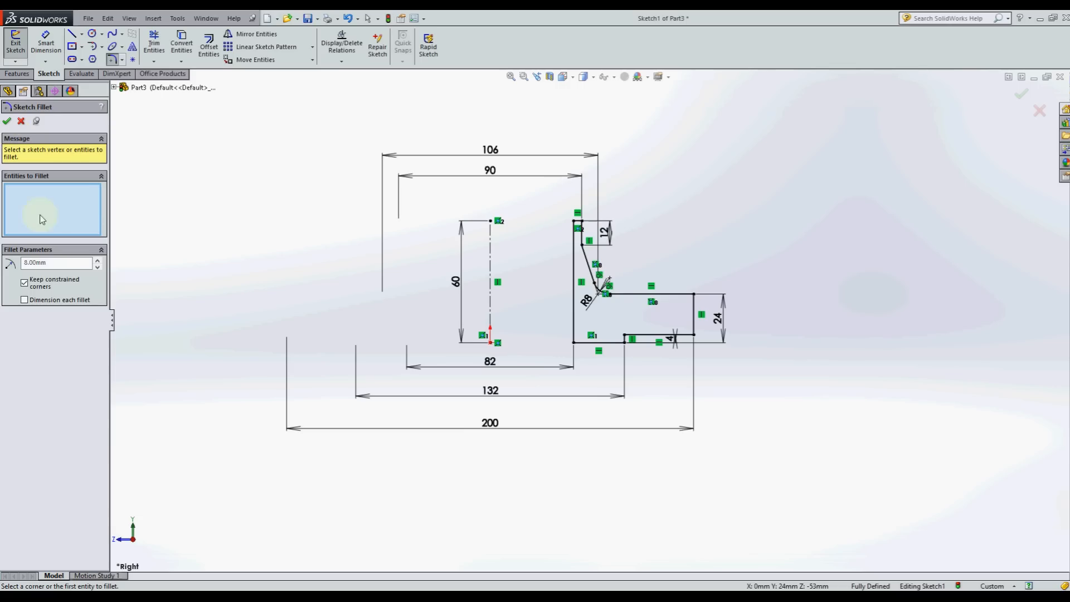
# - Add a 2 mm sketch fillet at the inner corner of the small step beneath the flange
pyautogui.doubleClick(34, 263)
pyautogui.write('2')
pyautogui.scroll(-3, 590, 313)
pyautogui.click(624, 335)
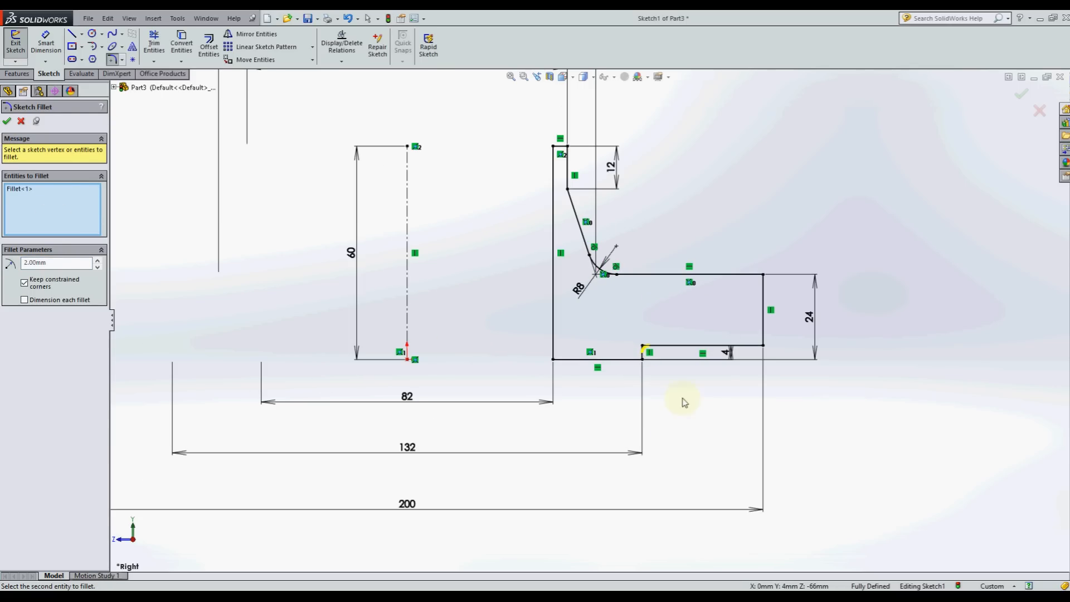
pyautogui.scroll(3, 684, 402)
pyautogui.click(6, 121)
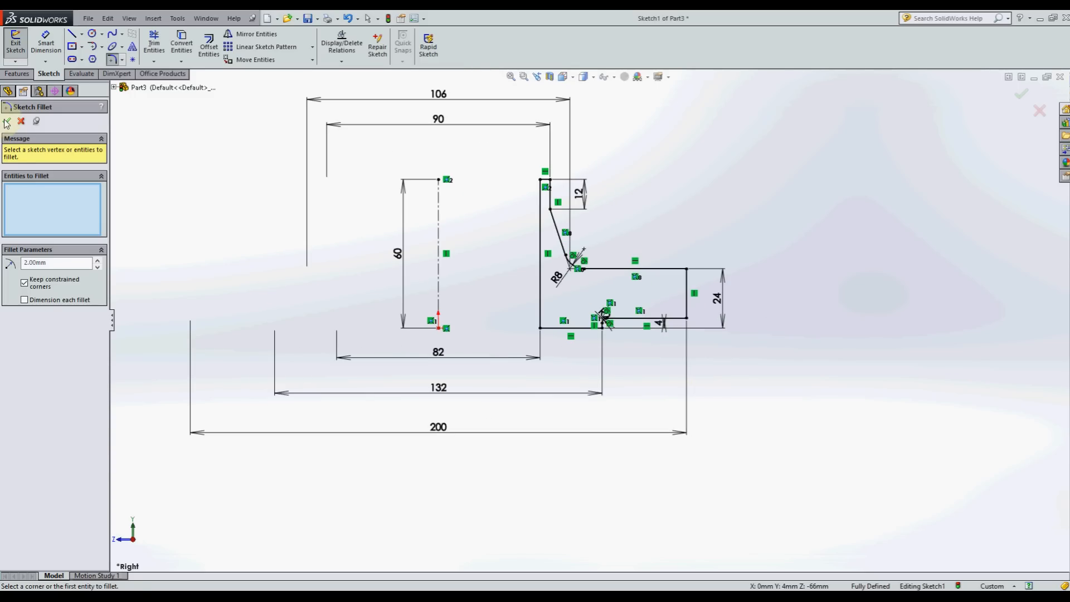
pyautogui.click(7, 122)
# - Start a Revolved Boss/Base from the filleted profile about the vertical centerline
pyautogui.scroll(3, 480, 374)
pyautogui.click(7, 74)
pyautogui.click(56, 47)
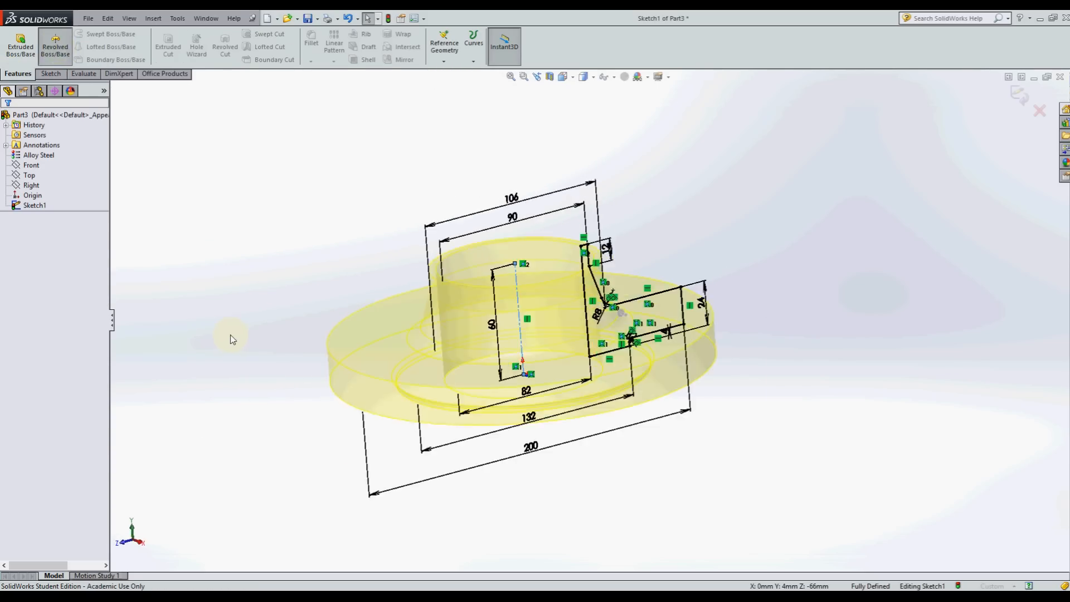
pyautogui.scroll(3, 381, 175)
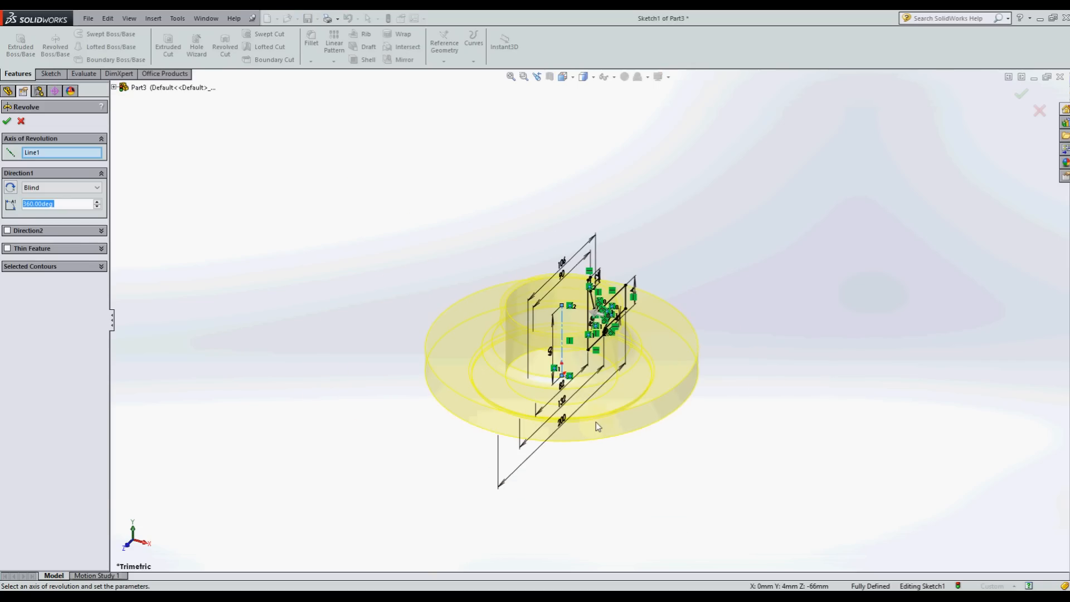
pyautogui.moveTo(601, 443)
pyautogui.mouseDown(button='middle')
pyautogui.moveTo(602, 229)
pyautogui.moveTo(602, 600)
pyautogui.moveTo(610, 401)
pyautogui.moveTo(609, 466)
pyautogui.moveTo(598, 467)
pyautogui.moveTo(472, 273)
pyautogui.moveTo(557, 487)
pyautogui.mouseUp(button='middle')
# - Try a 270° revolve angle and inspect the partial flange preview
pyautogui.moveTo(59, 204); pyautogui.dragTo(8, 205)
pyautogui.write('2')
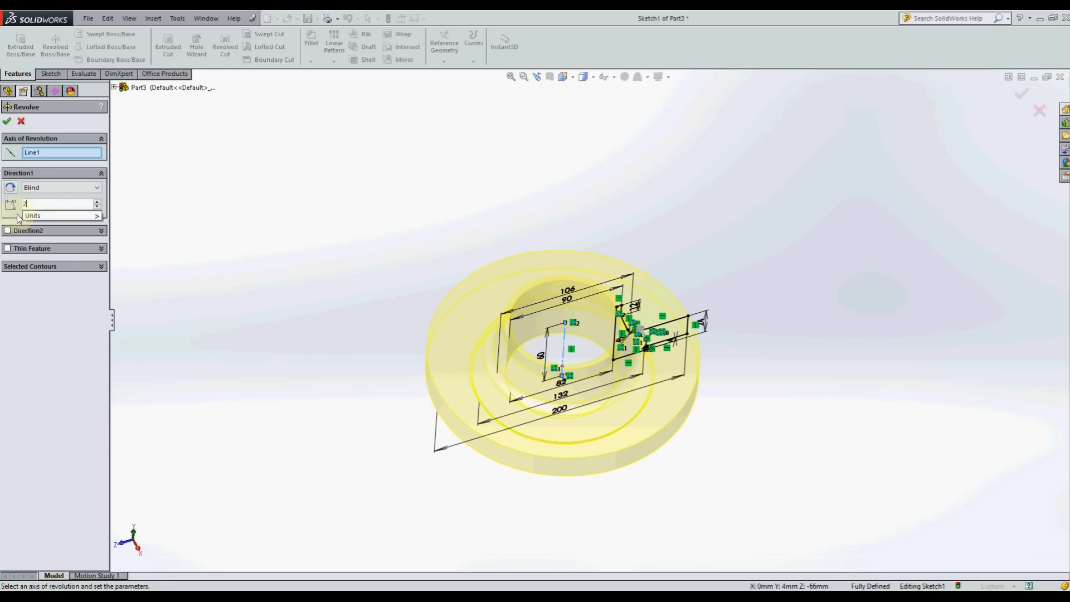
pyautogui.write('70')
pyautogui.press('Return')
pyautogui.moveTo(373, 149); pyautogui.dragTo(440, 327, button='middle')
pyautogui.hotkey('ctrl', '7')
# - Try revolve angles of 180° and 90° and inspect the preview
pyautogui.moveTo(60, 204); pyautogui.dragTo(2, 200)
pyautogui.write('180')
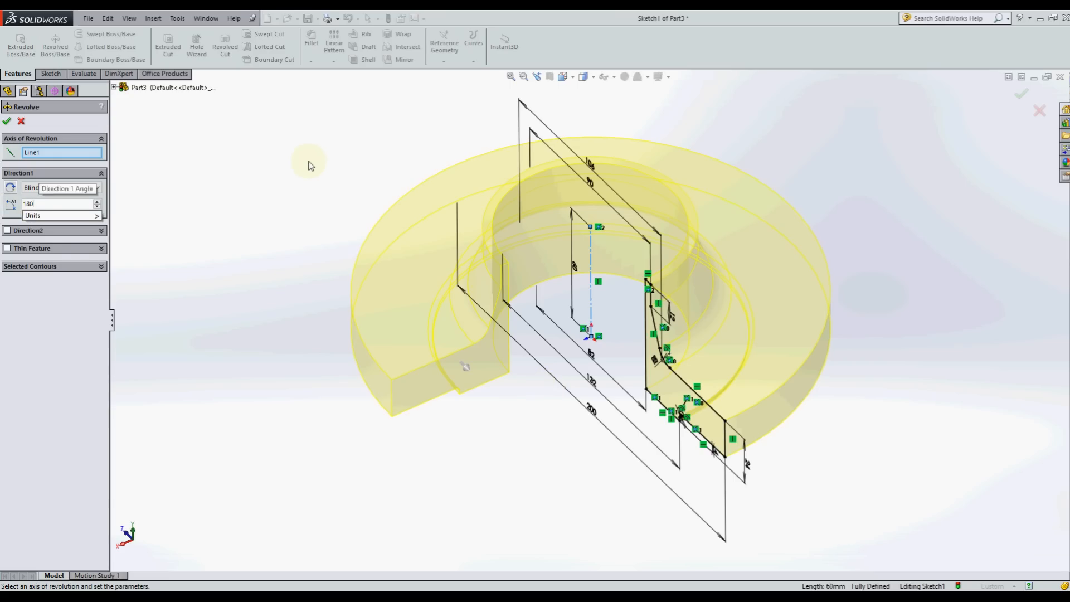
pyautogui.press('Return')
pyautogui.moveTo(60, 204); pyautogui.dragTo(6, 201)
pyautogui.write('90')
pyautogui.press('Return')
pyautogui.moveTo(432, 349); pyautogui.dragTo(544, 426, button='middle')
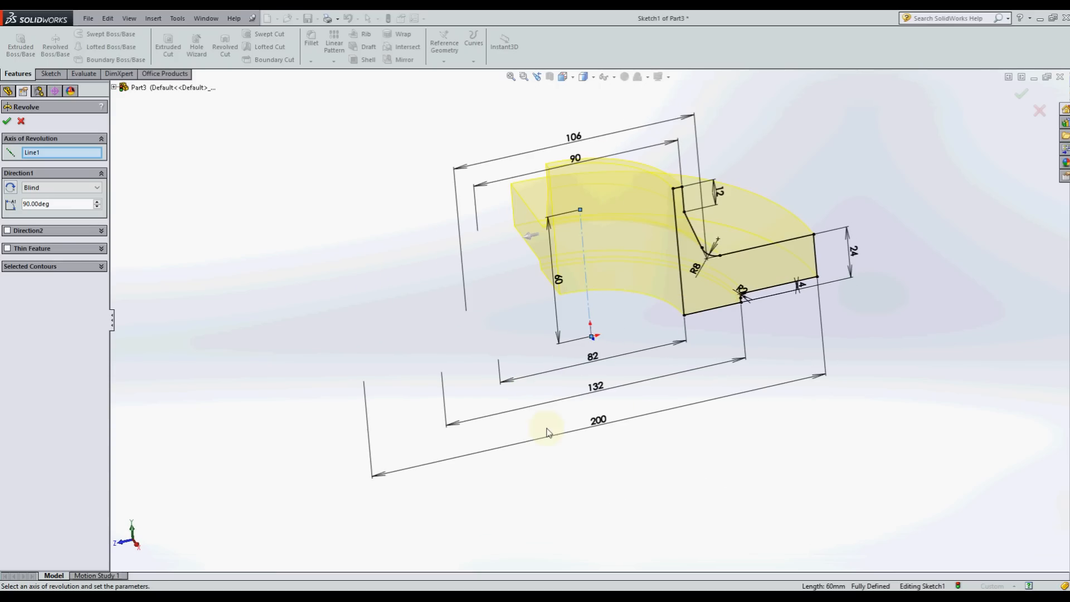
# - Set the revolve angle to 360°, complete the revolved flange, and show it in isometric view
pyautogui.moveTo(58, 204); pyautogui.dragTo(3, 203)
pyautogui.write('360')
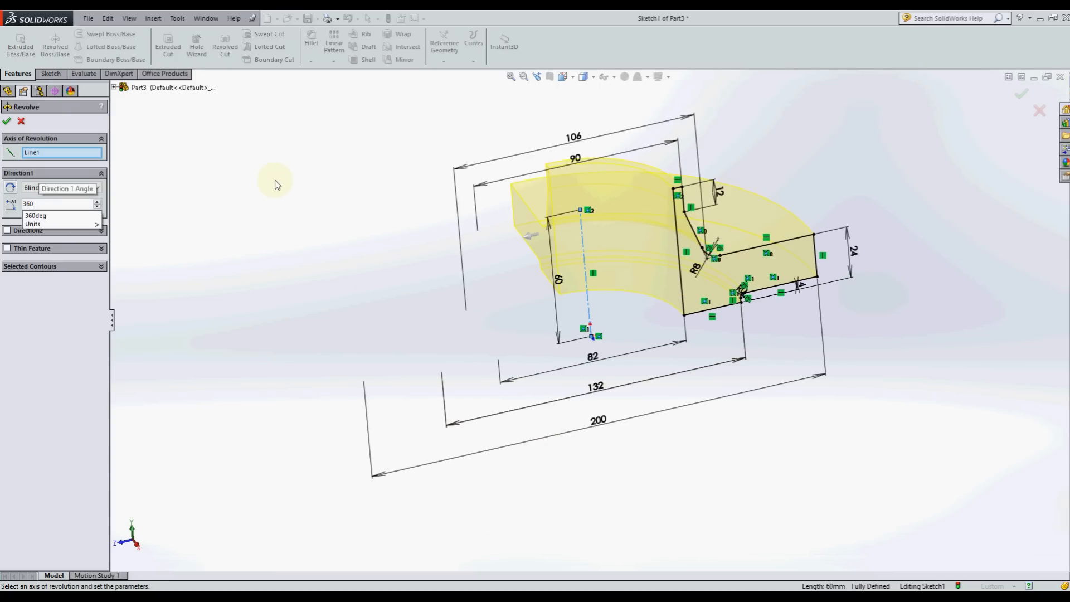
pyautogui.press('Return')
pyautogui.moveTo(647, 327); pyautogui.dragTo(624, 348, button='middle')
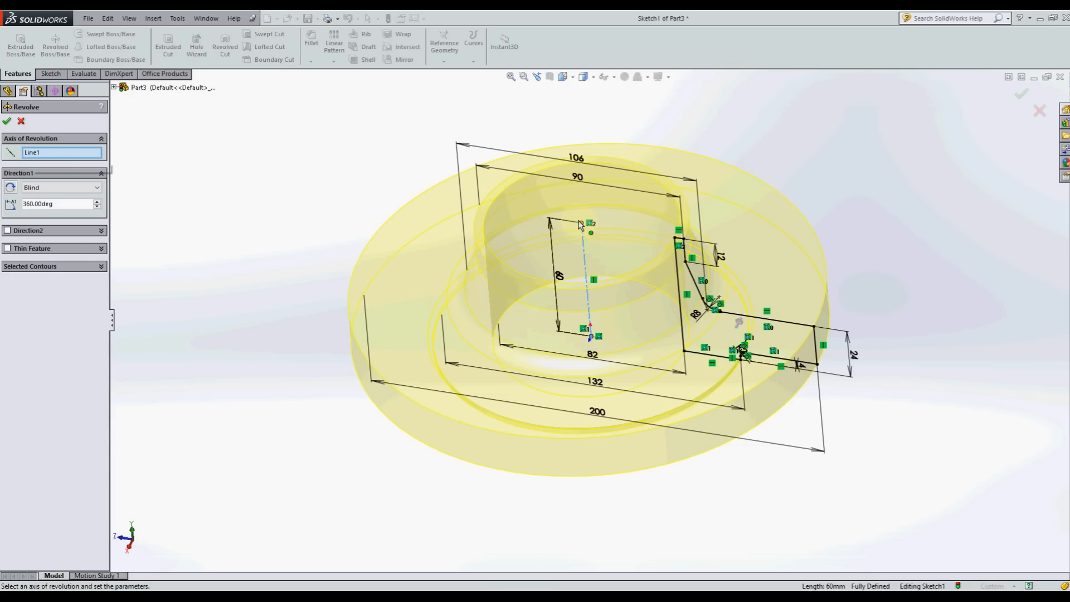
pyautogui.scroll(1, 709, 175)
pyautogui.scroll(-1, 709, 195)
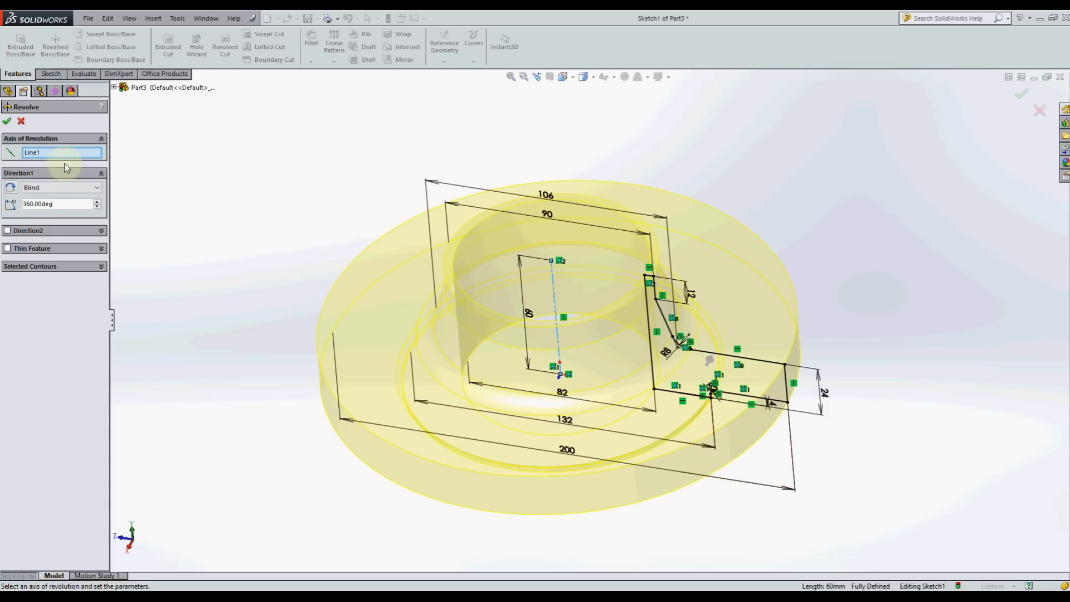
pyautogui.click(6, 123)
pyautogui.moveTo(476, 399); pyautogui.dragTo(489, 459, button='middle')
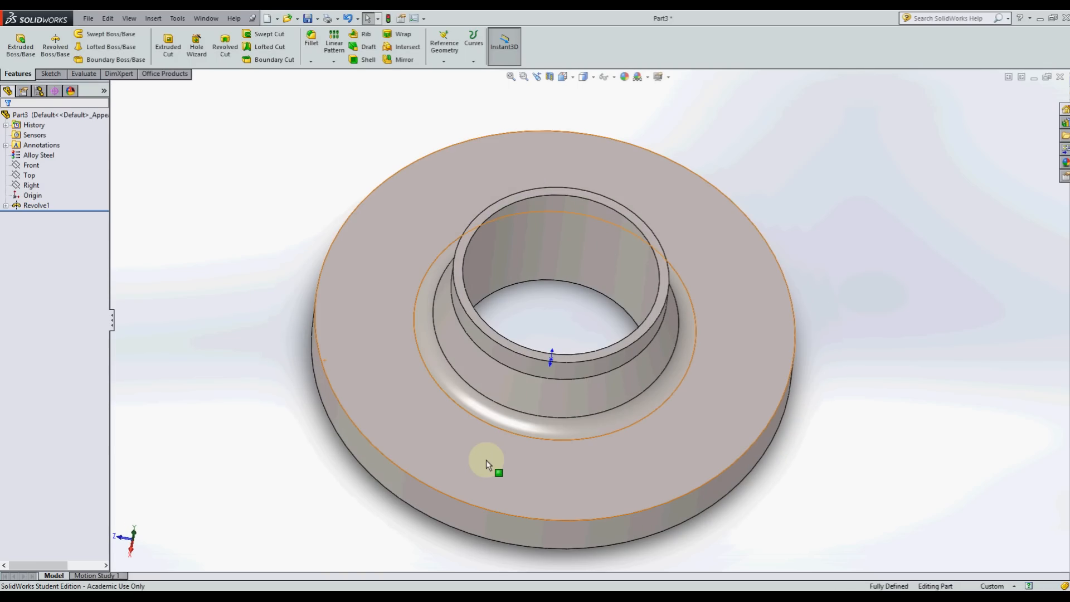
pyautogui.click(564, 77)
pyautogui.click(620, 111)
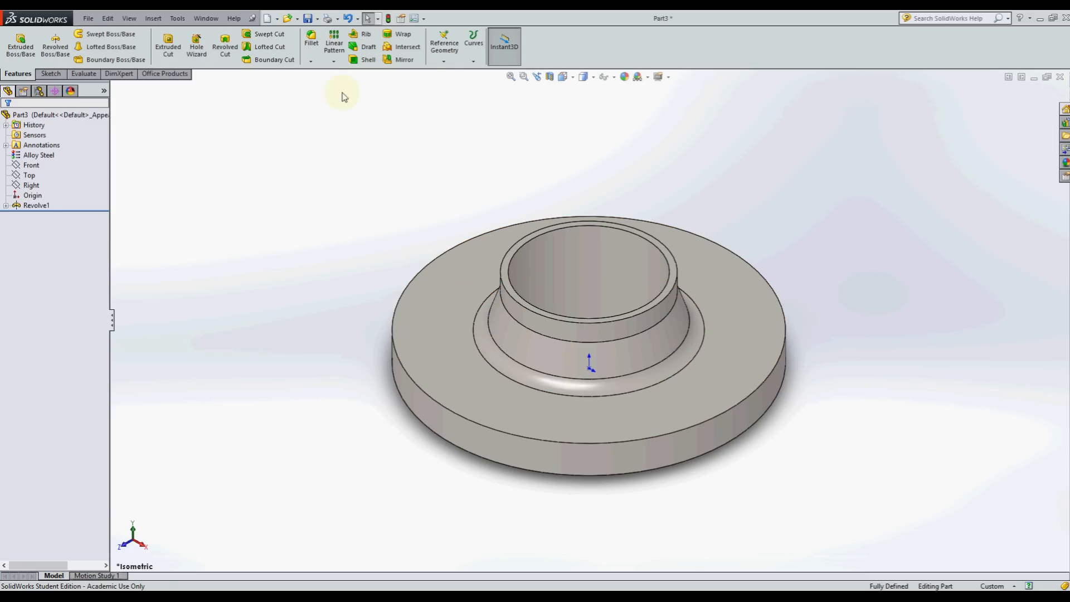
pyautogui.click(334, 61)
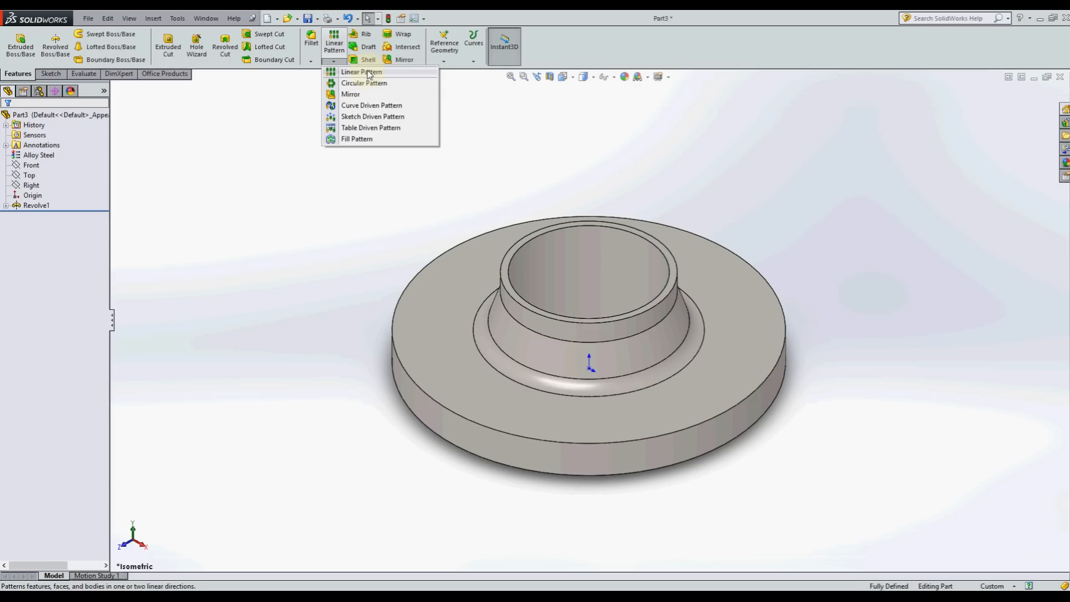
pyautogui.click(235, 169)
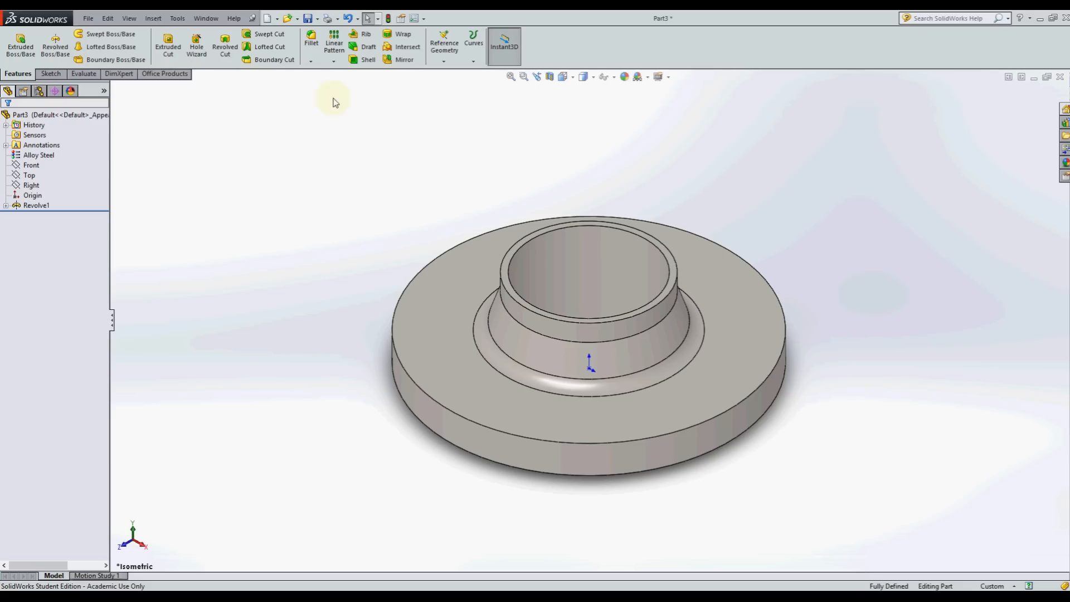
# - Start an Extruded Cut sketch on the flange's top face and view that face straight on
pyautogui.click(168, 44)
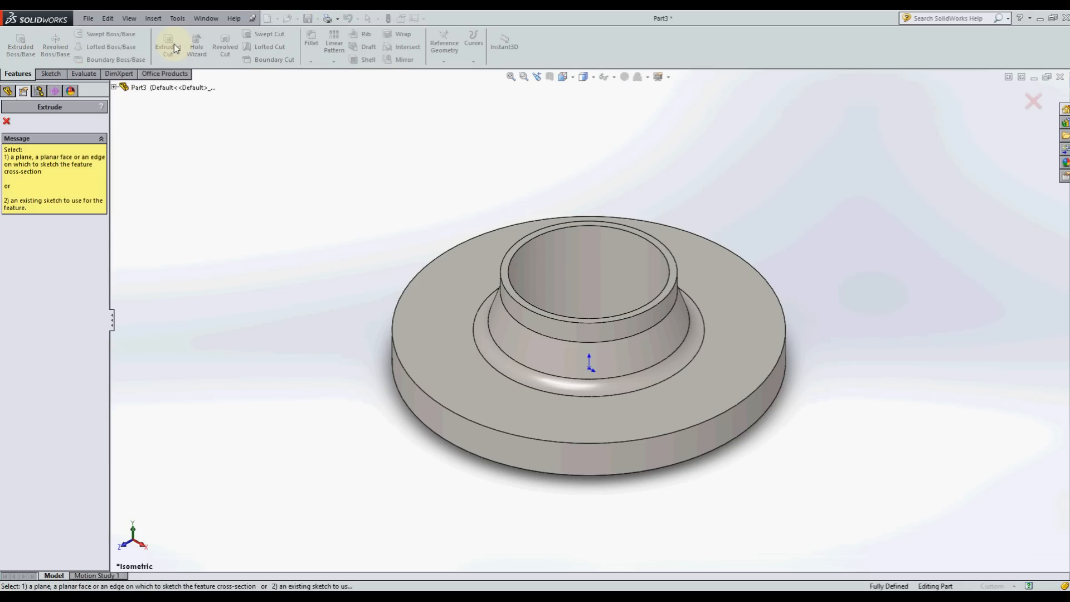
pyautogui.click(694, 248)
pyautogui.moveTo(563, 77)
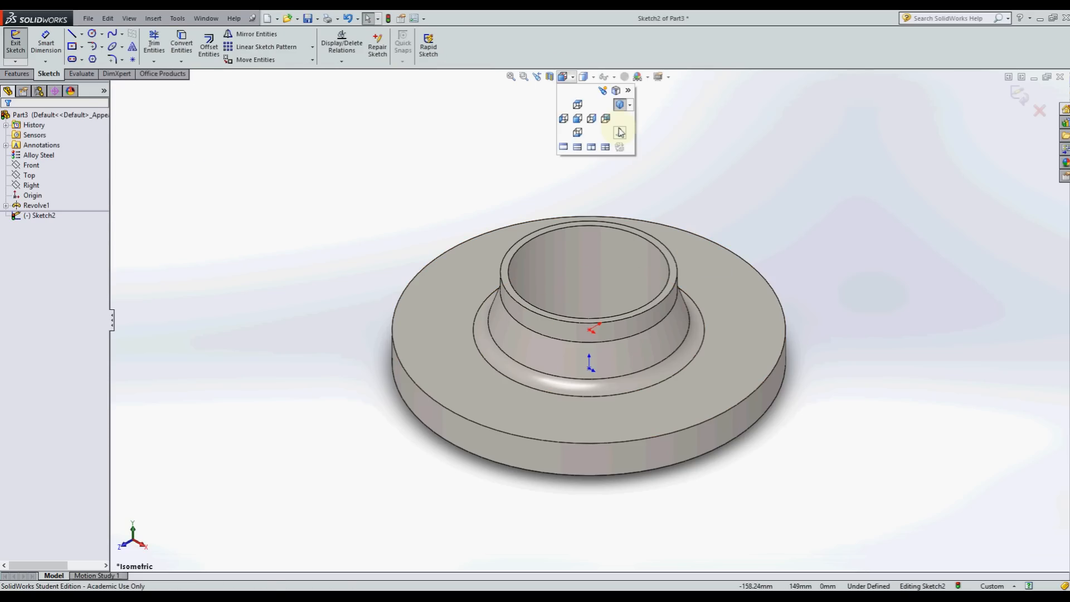
pyautogui.click(619, 135)
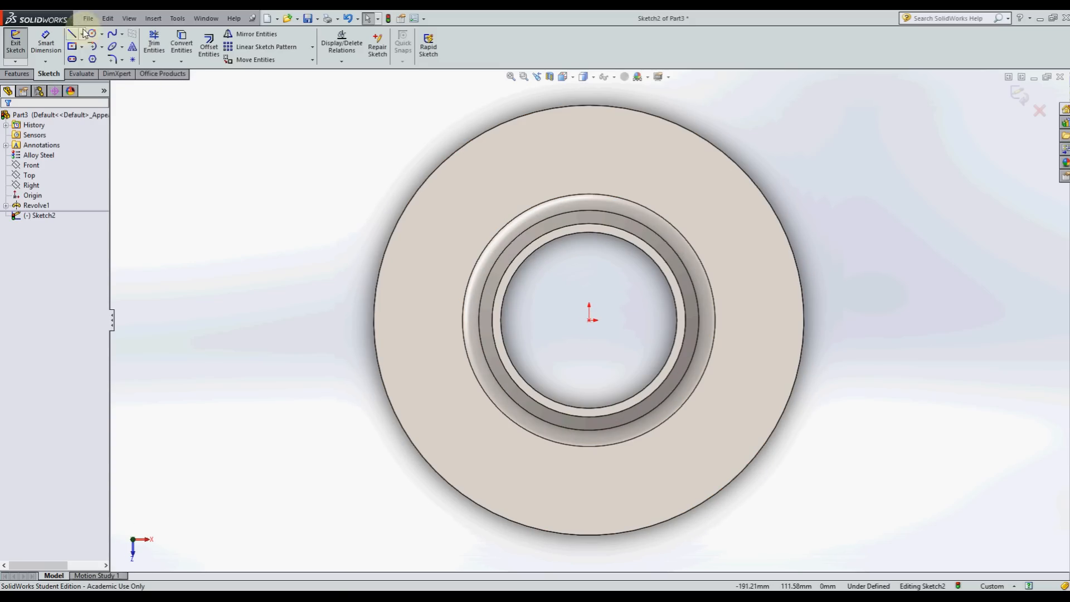
# - Draw a vertical construction centerline from the origin up to the middle of the flange face
pyautogui.click(82, 35)
pyautogui.click(91, 66)
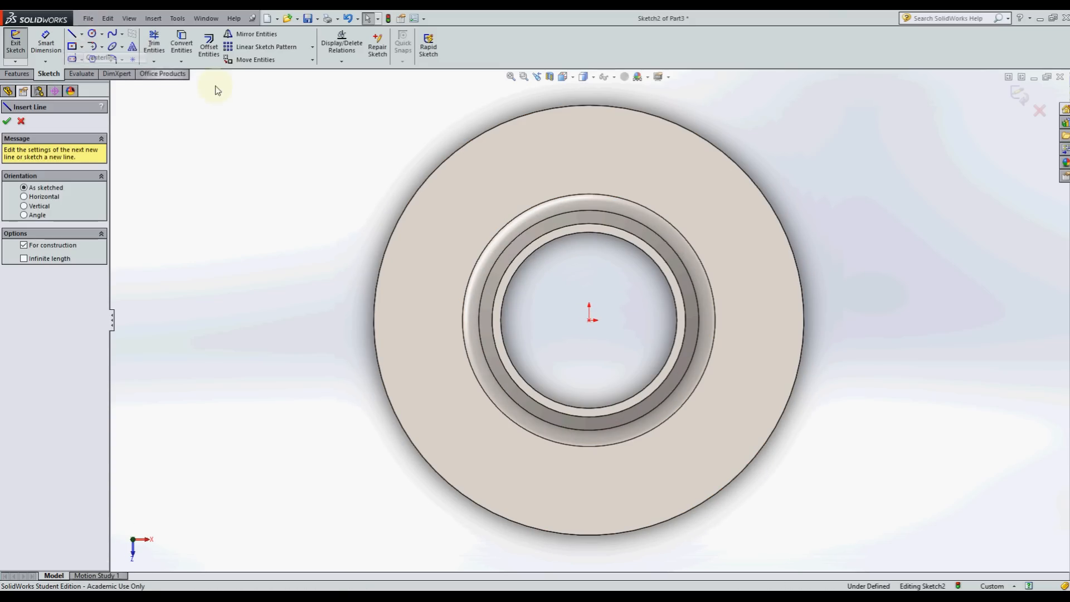
pyautogui.click(589, 320)
pyautogui.click(589, 153)
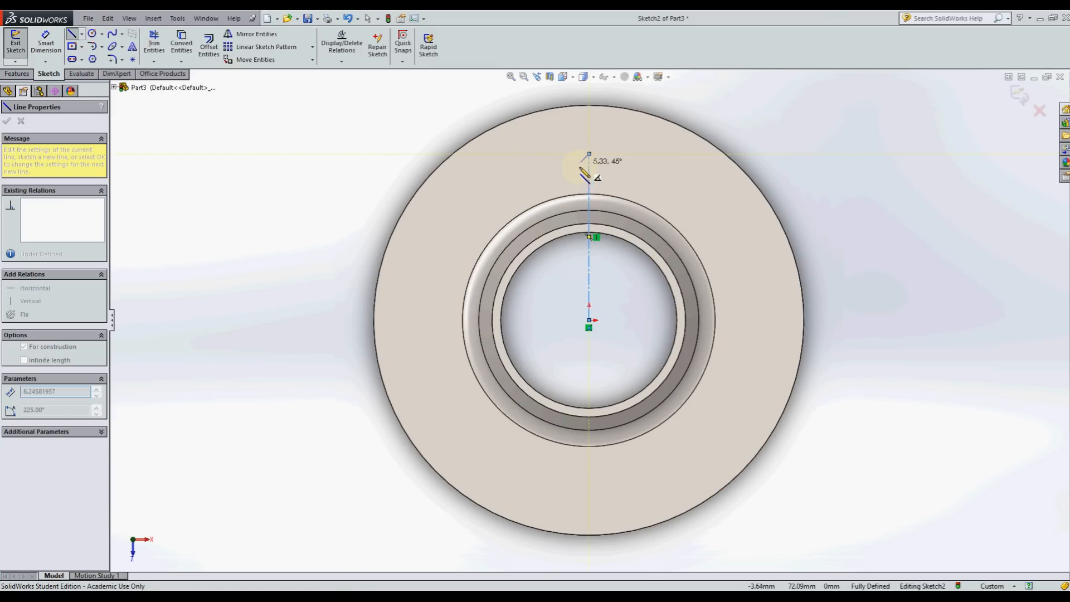
# - Sketch a circle about 17 mm in diameter centered on the upper end of the vertical centerline
pyautogui.click(92, 33)
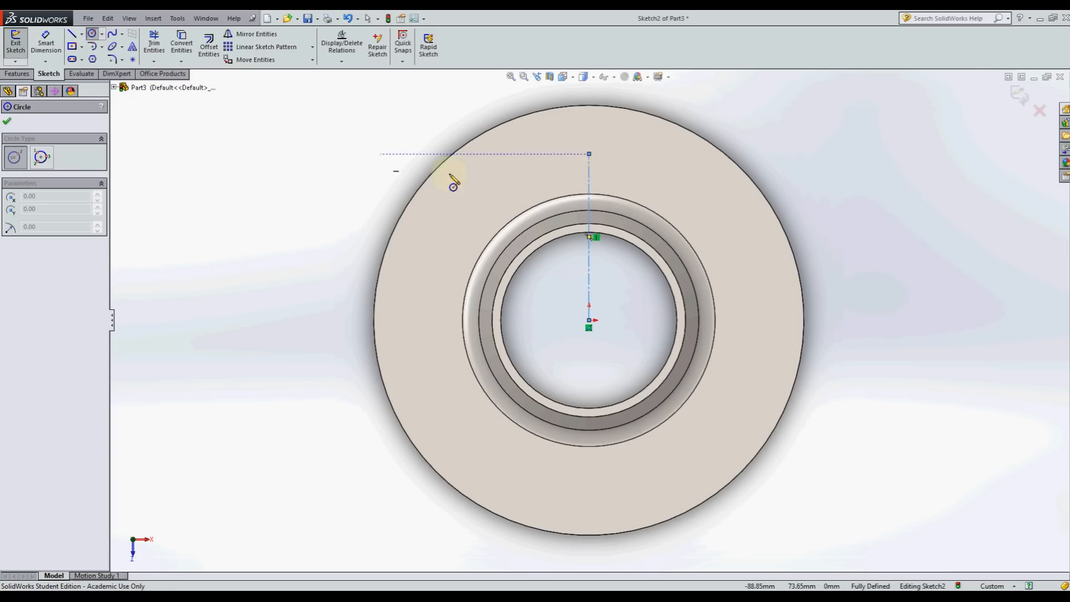
pyautogui.click(589, 154)
pyautogui.click(605, 162)
# - Dimension the circle at the upper end of the vertical centerline with a diameter of 23 mm
pyautogui.click(53, 49)
pyautogui.scroll(2, 639, 231)
pyautogui.click(599, 171)
pyautogui.click(595, 121)
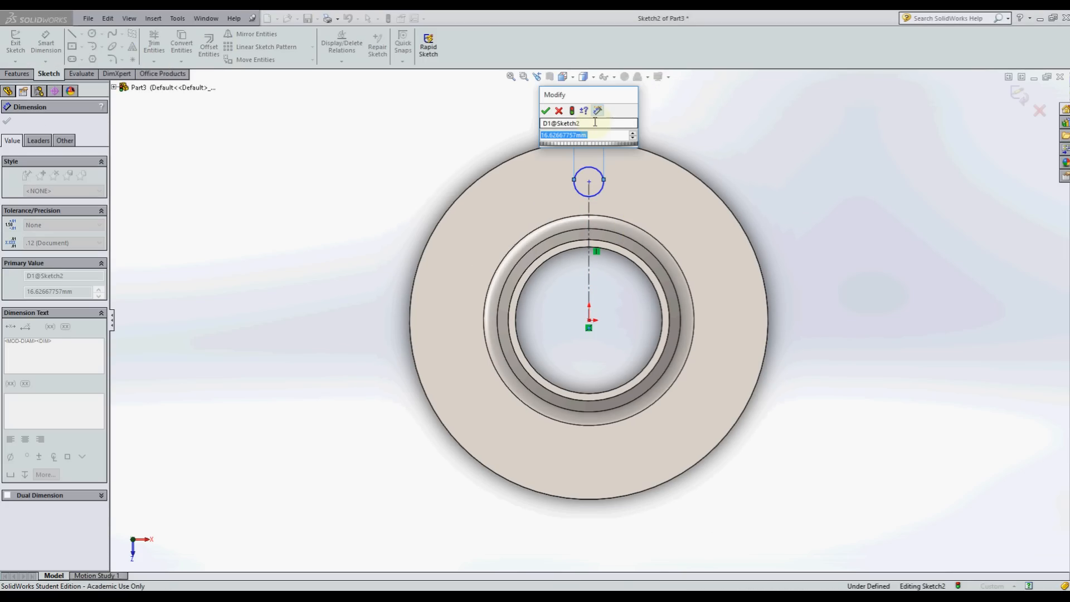
pyautogui.write('23')
pyautogui.press('Return')
pyautogui.click(658, 132)
pyautogui.scroll(1, 618, 231)
pyautogui.scroll(-1, 616, 242)
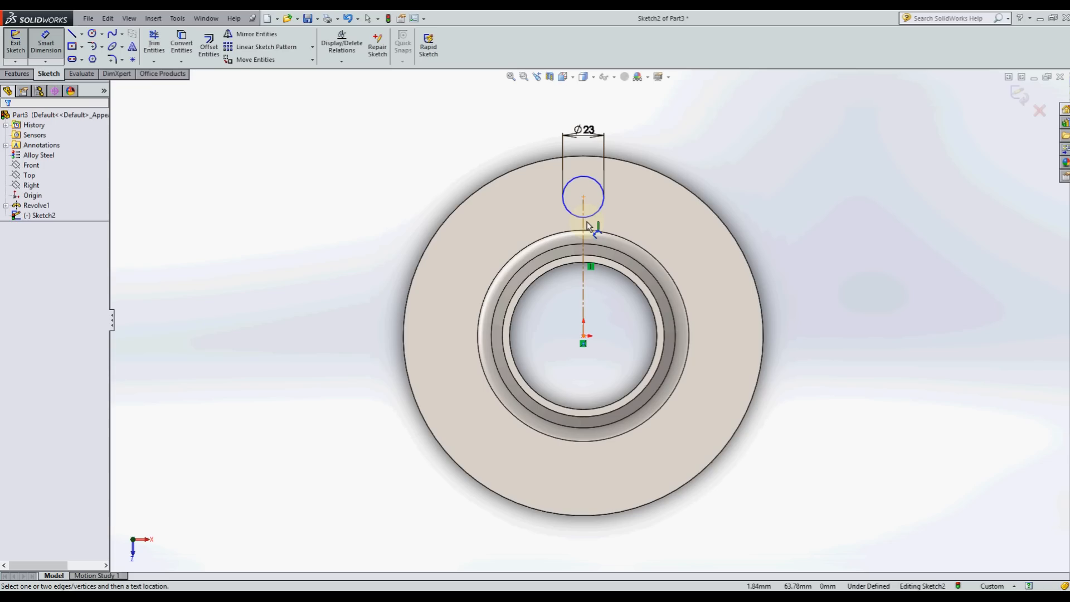
# - Dimension the vertical centerline from the origin to the circle's center with a length of 80 mm
pyautogui.click(583, 275)
pyautogui.click(558, 276)
pyautogui.write('80')
pyautogui.click(515, 256)
pyautogui.click(609, 324)
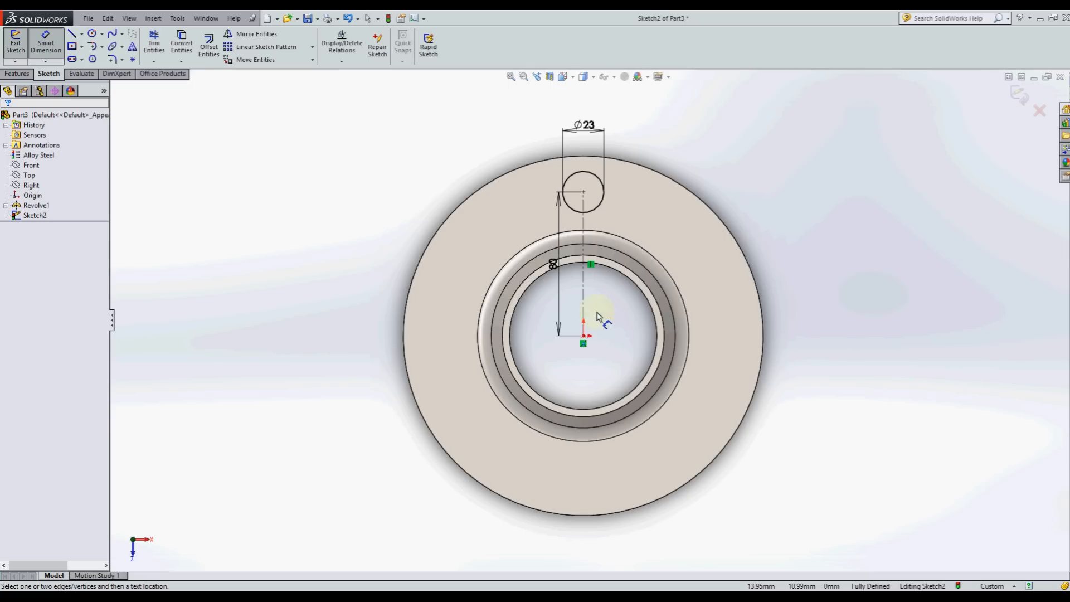
# - Draw a horizontal construction centerline about 100 mm long from the origin to the flange's outer edge
pyautogui.click(82, 33)
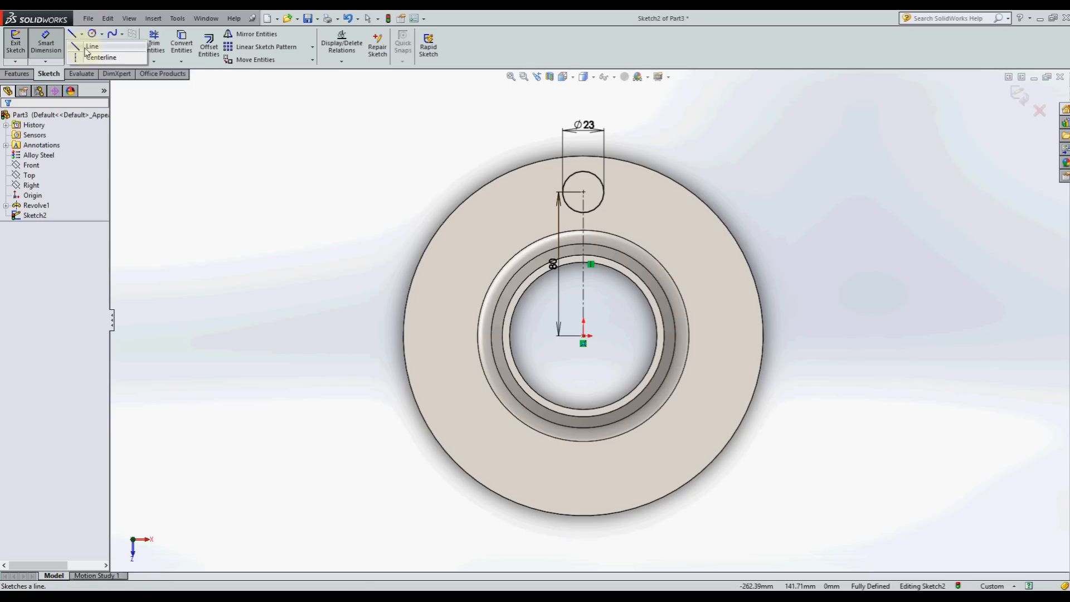
pyautogui.click(88, 58)
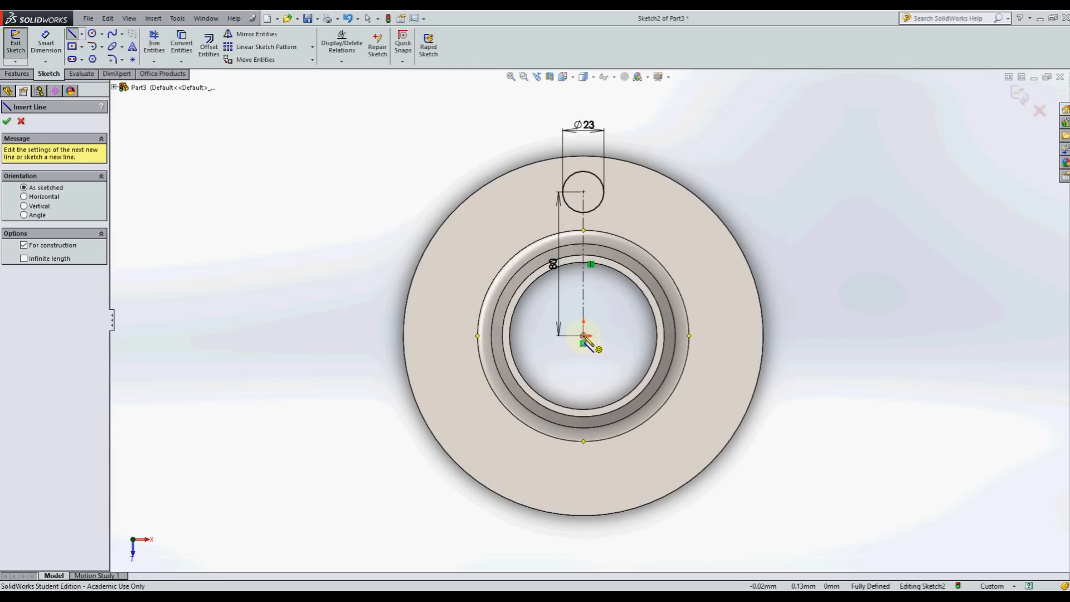
pyautogui.click(583, 336)
pyautogui.click(763, 336)
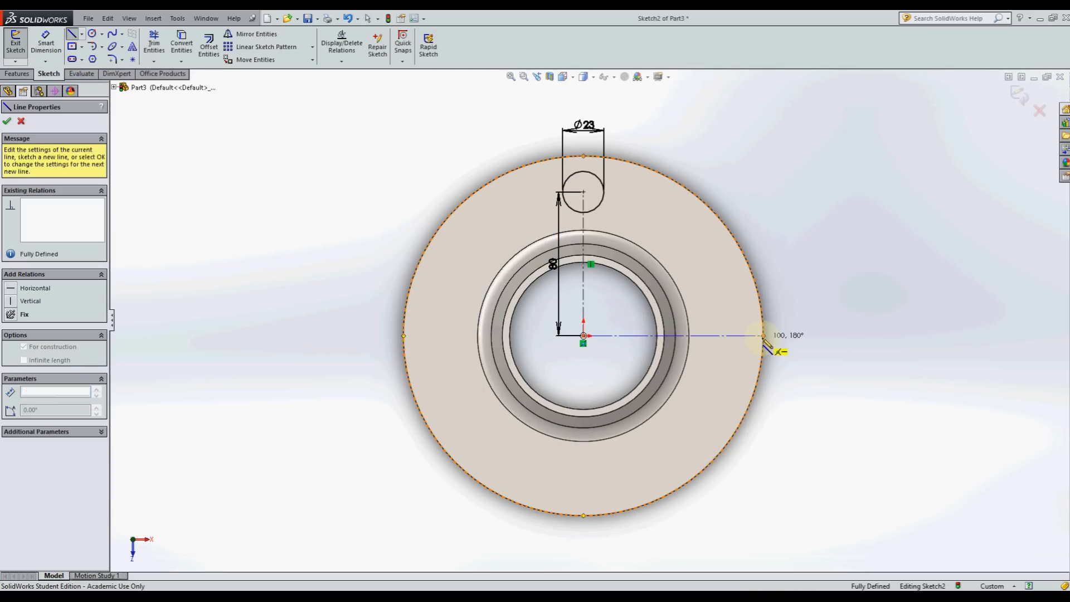
pyautogui.press('Escape')
# - Replace the 80 mm dimension with a 160 mm doubled distance from the circle's center across the horizontal centerline, placed outside the flange
pyautogui.click(554, 267)
pyautogui.press('Delete')
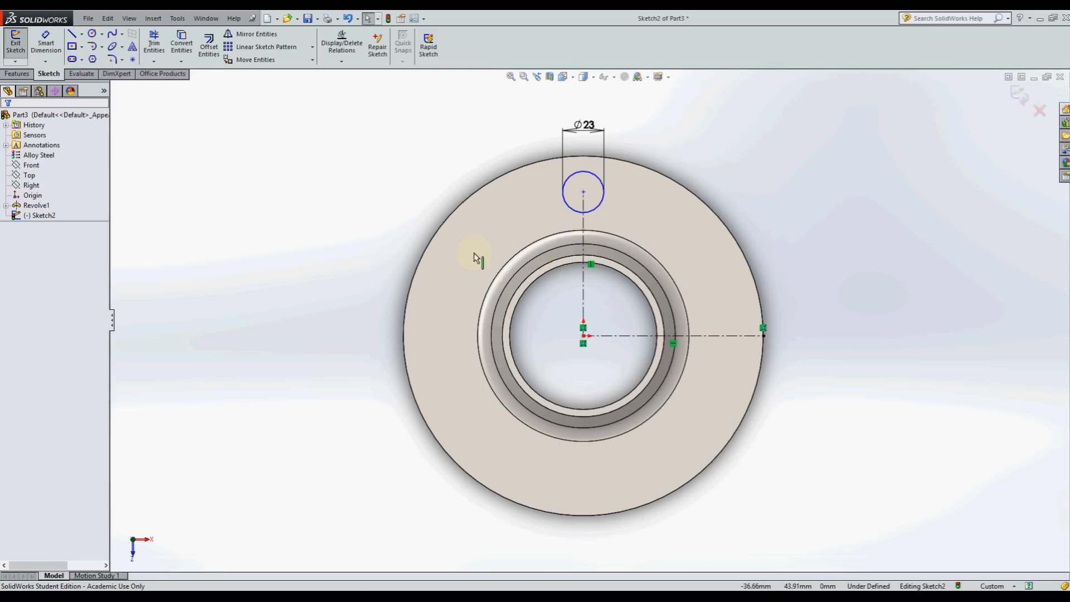
pyautogui.click(46, 44)
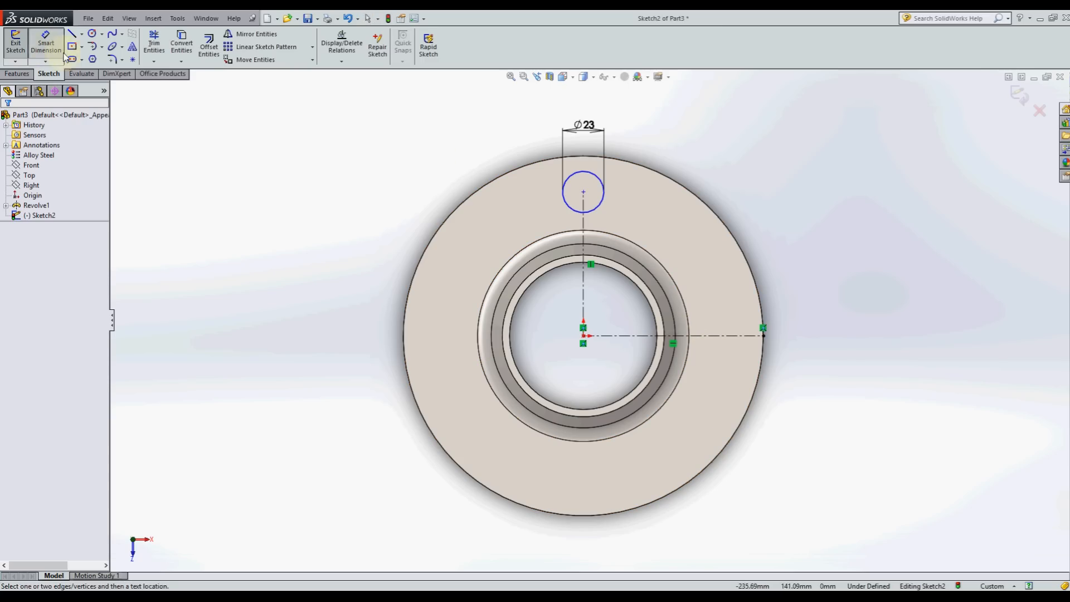
pyautogui.click(583, 191)
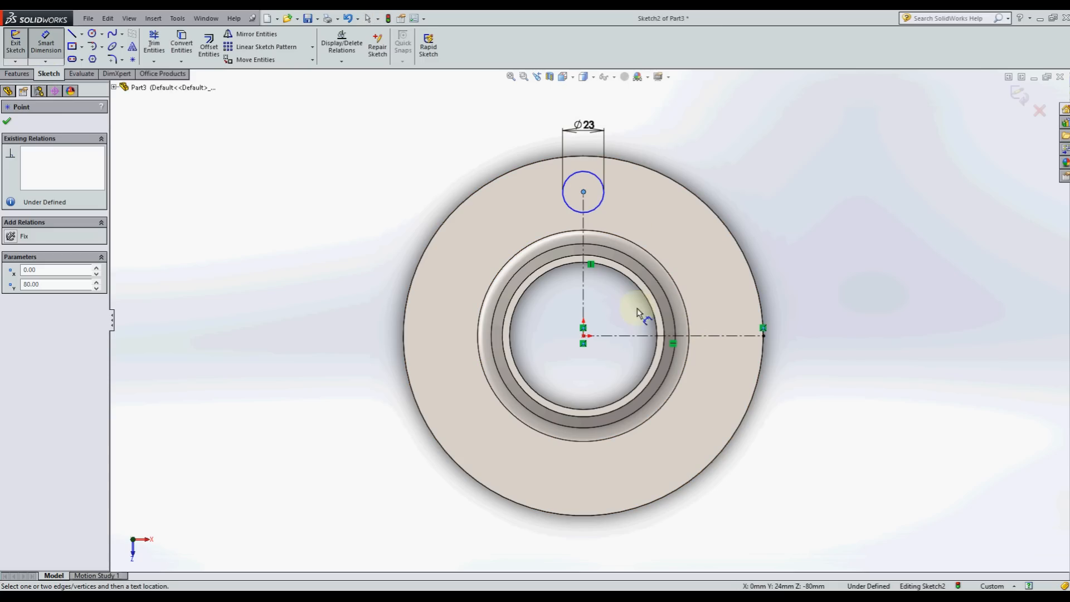
pyautogui.click(617, 337)
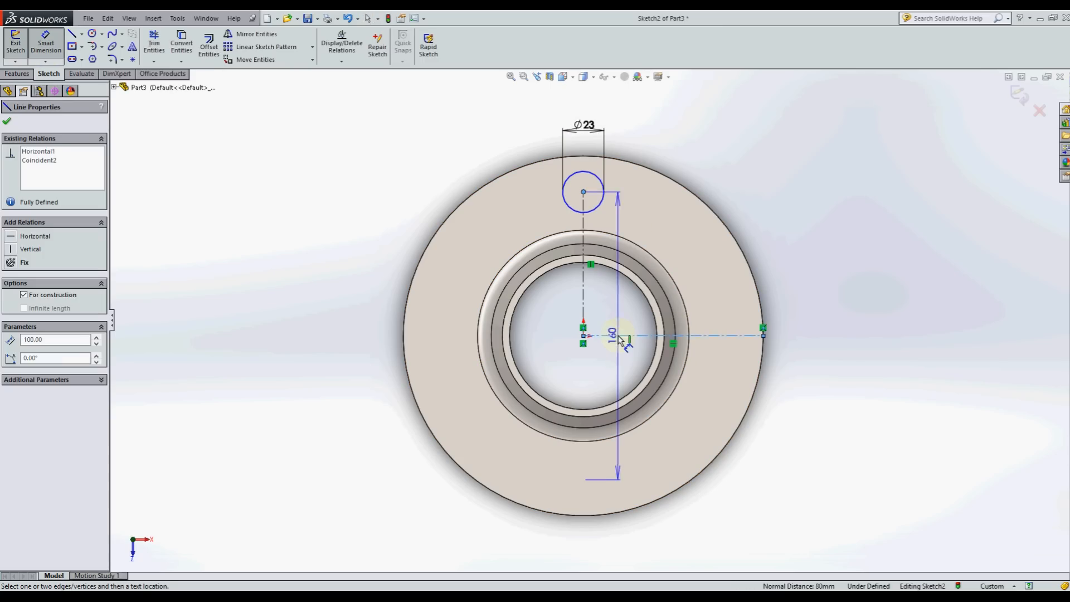
pyautogui.click(544, 346)
pyautogui.write('160')
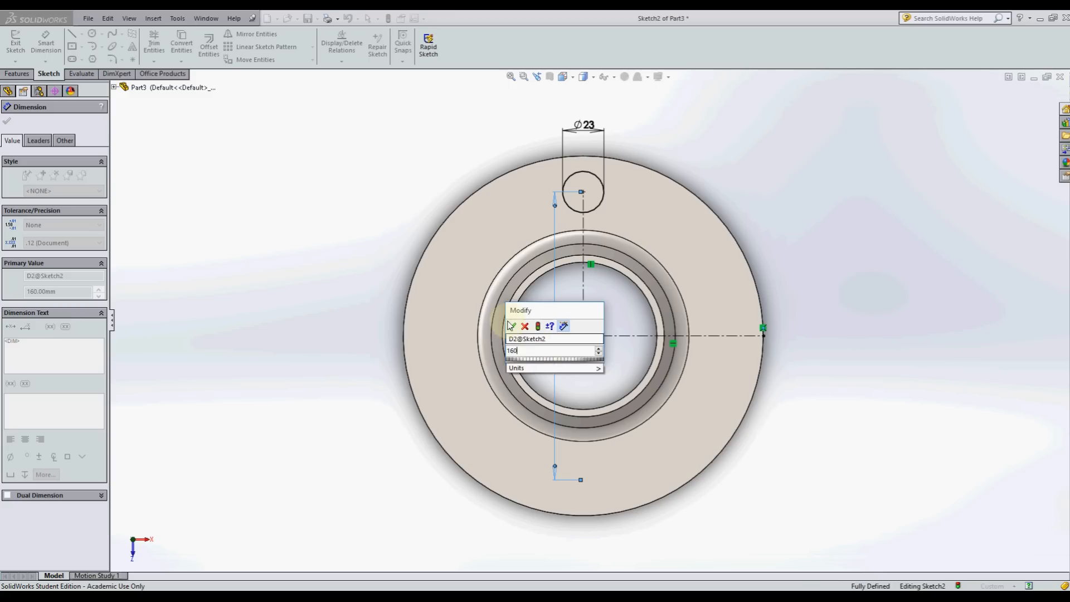
pyautogui.click(512, 326)
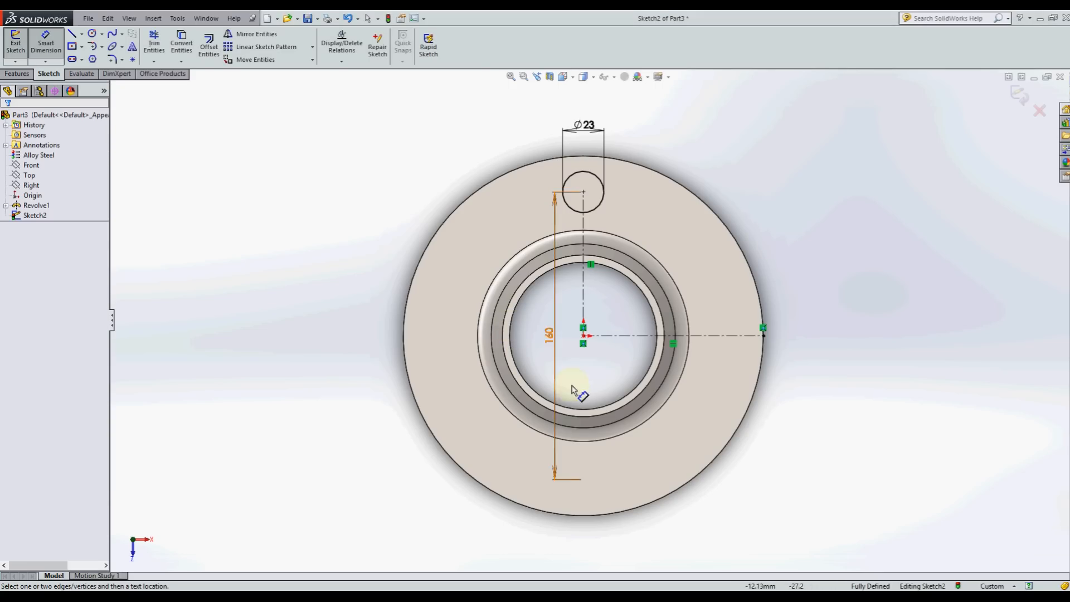
pyautogui.press('Escape')
pyautogui.moveTo(550, 337); pyautogui.dragTo(356, 335)
pyautogui.press('Escape')
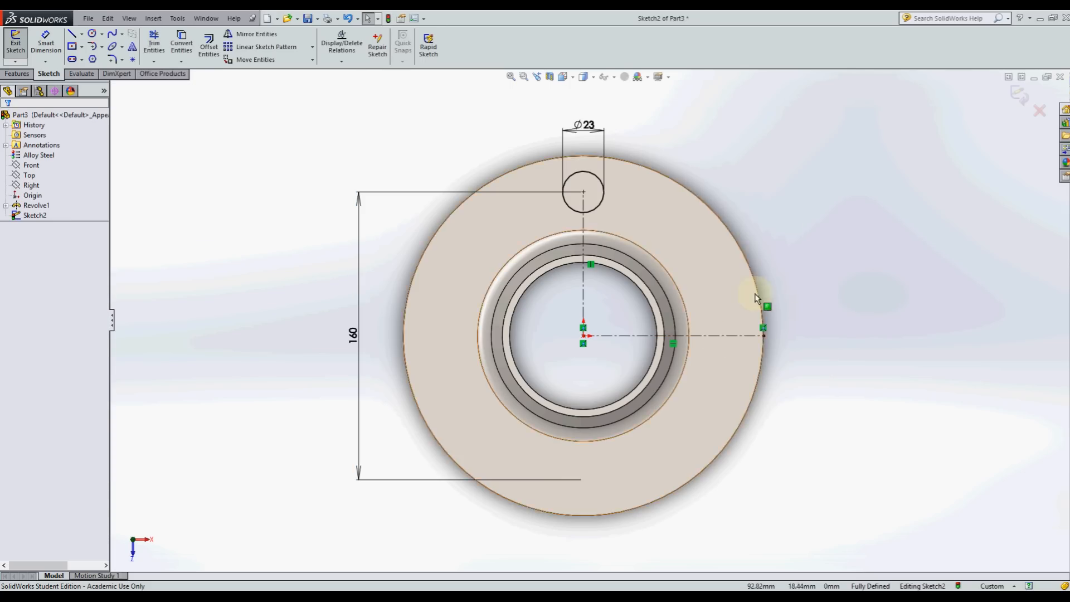
# - Cut the 23 mm circle through the flange with an Extruded Cut set to Through All
pyautogui.click(17, 73)
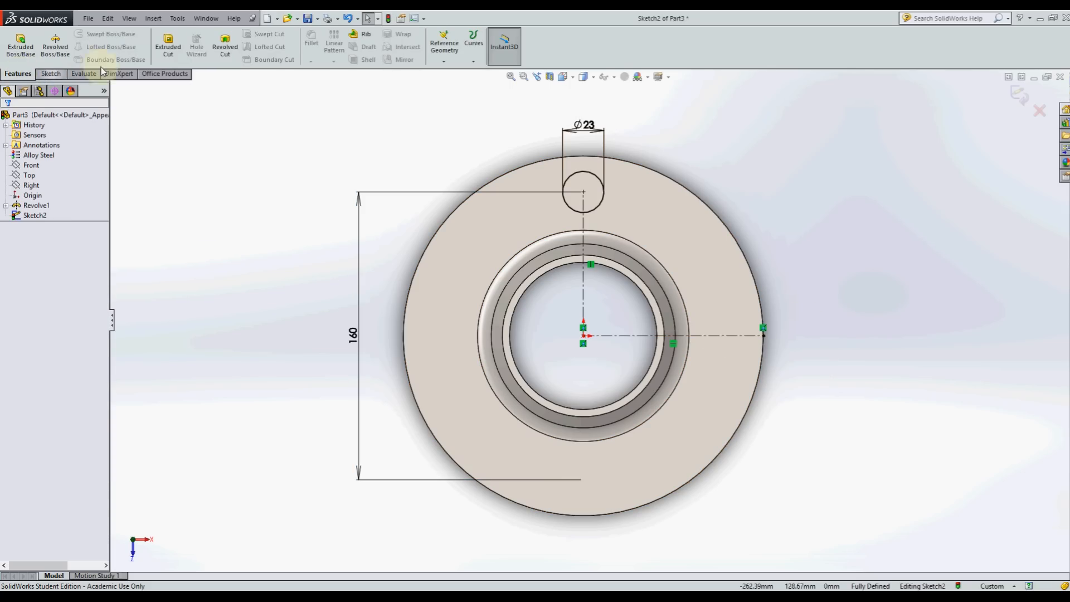
pyautogui.click(168, 44)
pyautogui.click(74, 185)
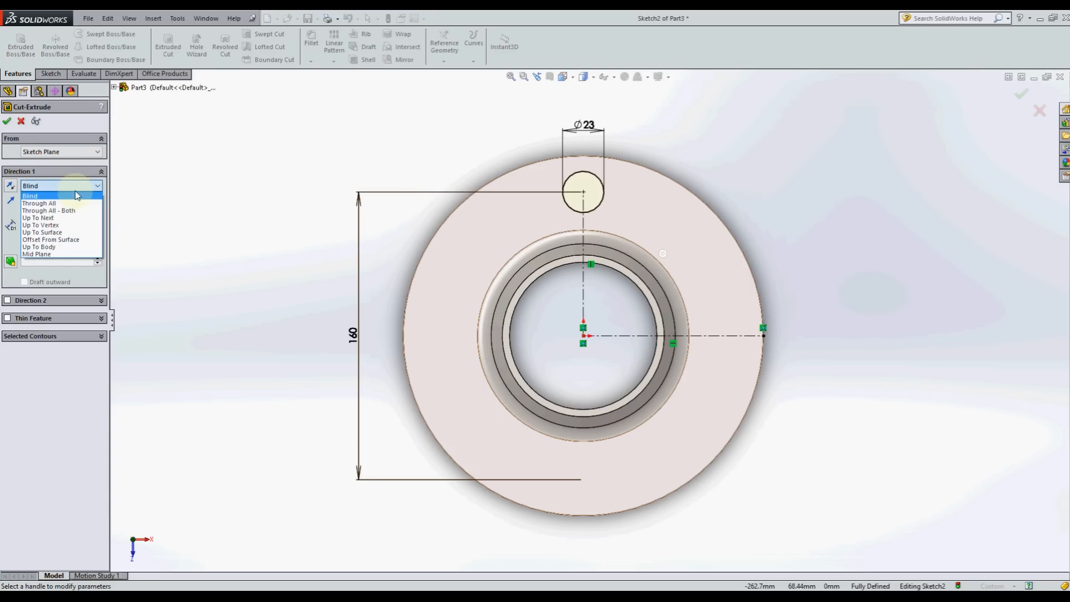
pyautogui.click(74, 204)
pyautogui.moveTo(401, 281); pyautogui.dragTo(442, 284, button='middle')
pyautogui.click(6, 122)
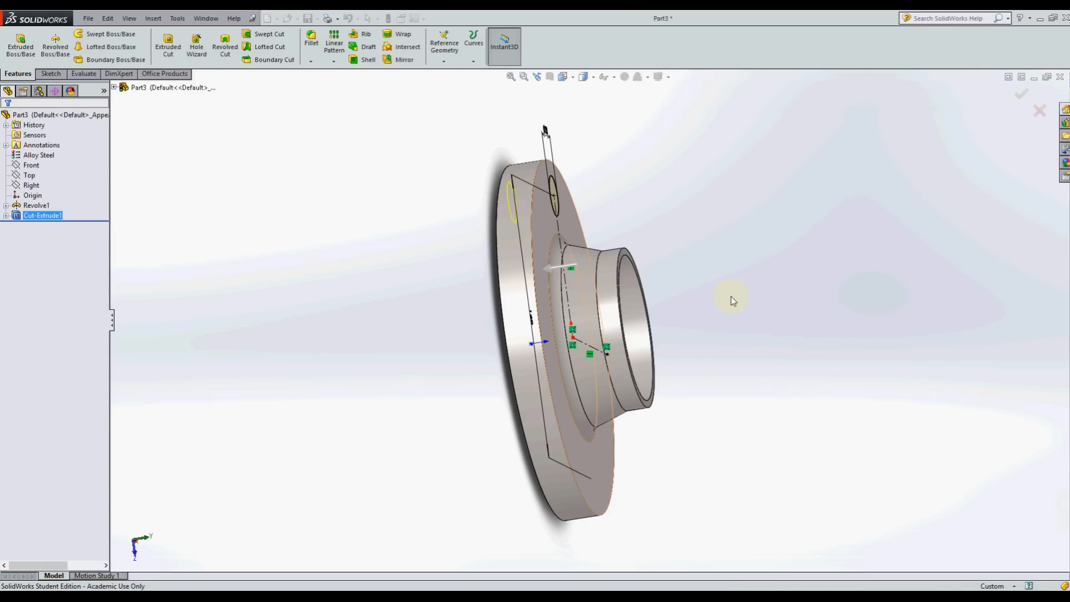
pyautogui.moveTo(738, 298); pyautogui.dragTo(663, 303, button='middle')
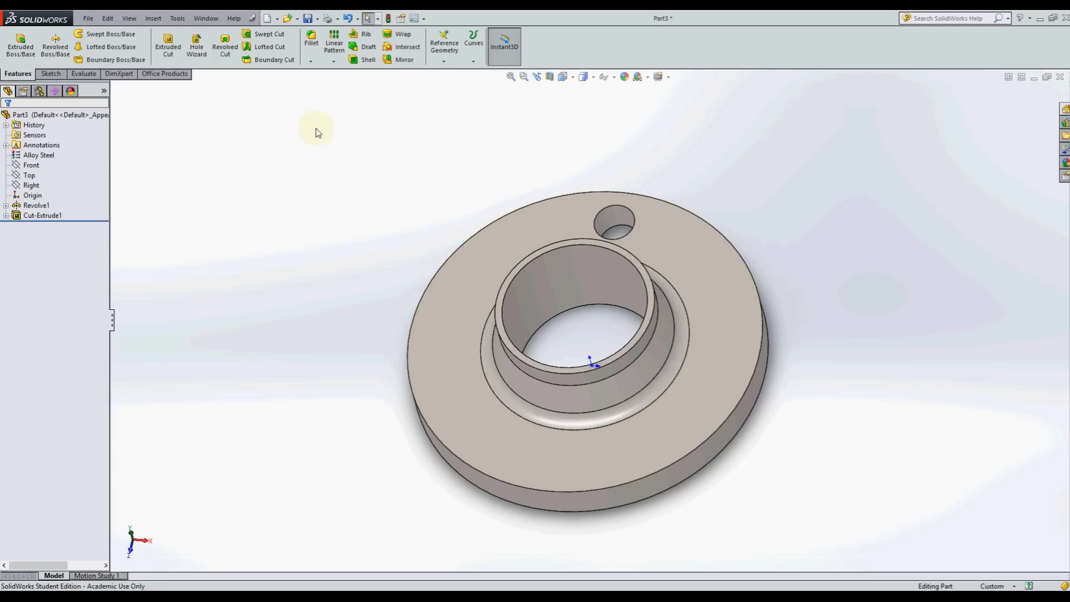
# - Show the temporary axes to examine those of the bore and the hole, and hide them again
pyautogui.click(129, 20)
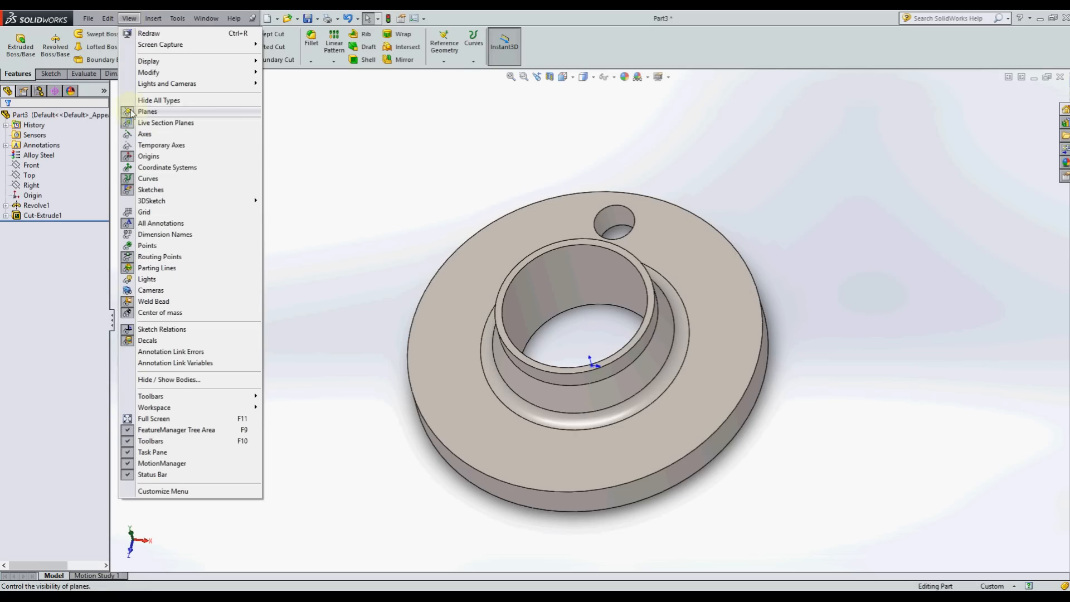
pyautogui.click(150, 146)
pyautogui.moveTo(430, 353); pyautogui.dragTo(573, 267, button='middle')
pyautogui.scroll(-3, 597, 206)
pyautogui.scroll(5, 585, 220)
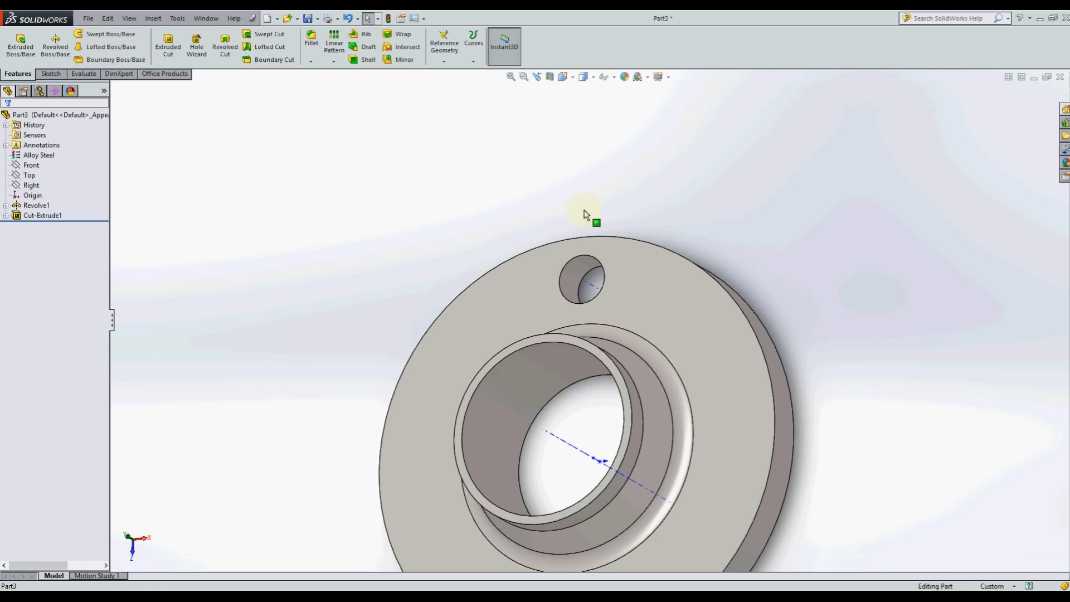
pyautogui.scroll(-5, 575, 411)
pyautogui.moveTo(573, 308); pyautogui.dragTo(551, 293, button='middle')
pyautogui.scroll(1, 552, 293)
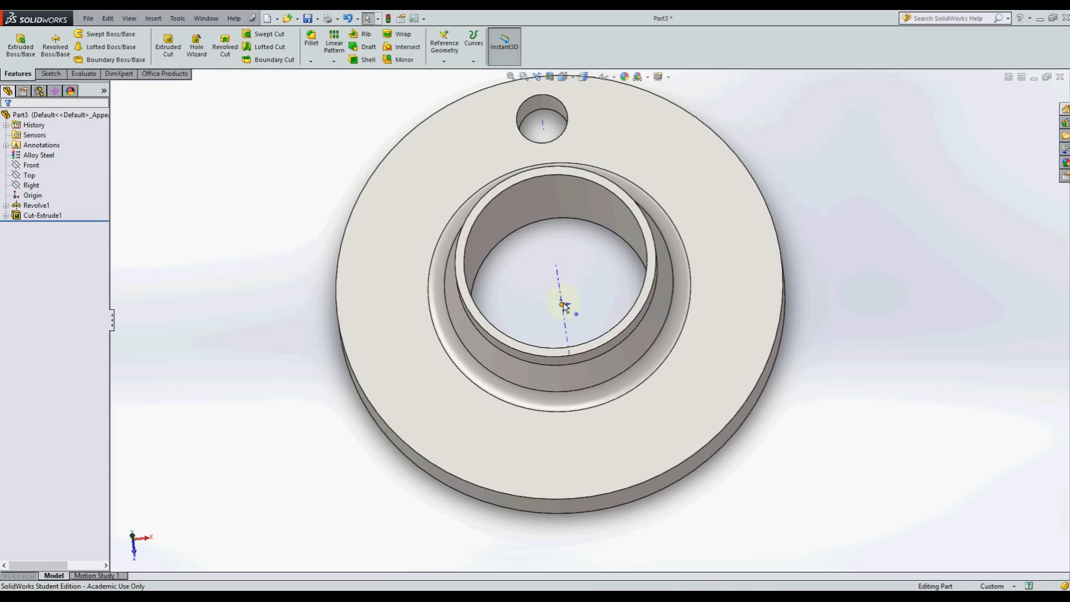
pyautogui.scroll(3, 613, 353)
pyautogui.moveTo(613, 352); pyautogui.dragTo(592, 287, button='middle')
pyautogui.click(129, 18)
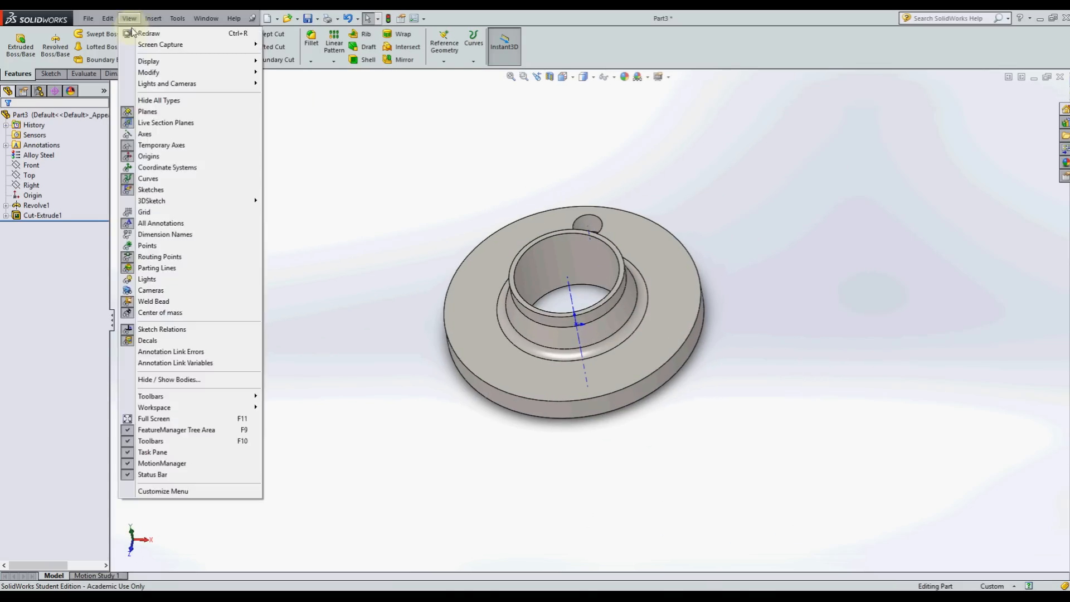
pyautogui.click(173, 151)
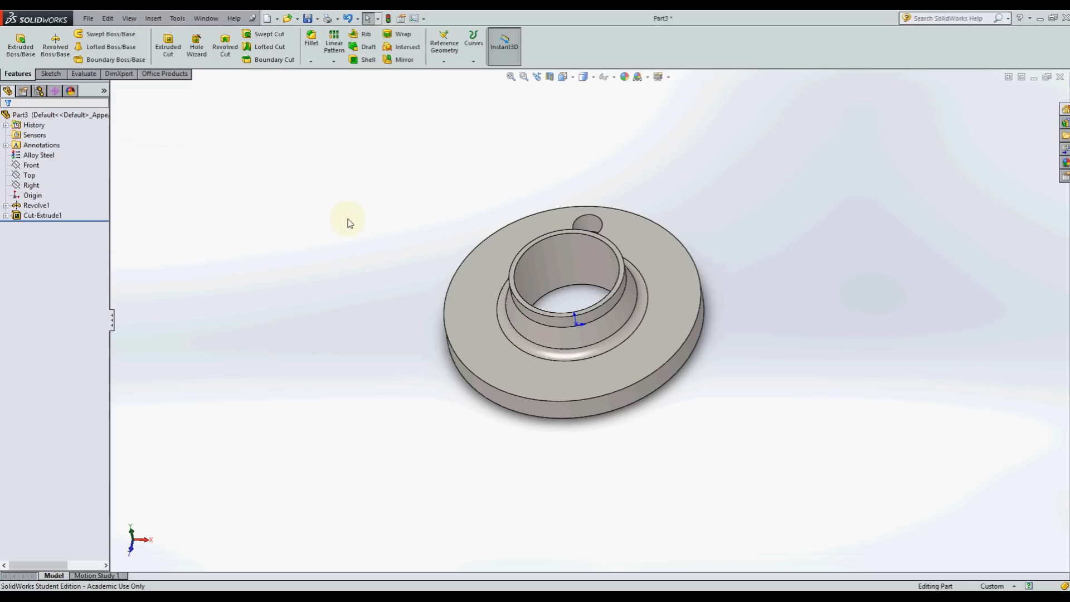
pyautogui.scroll(-1, 697, 197)
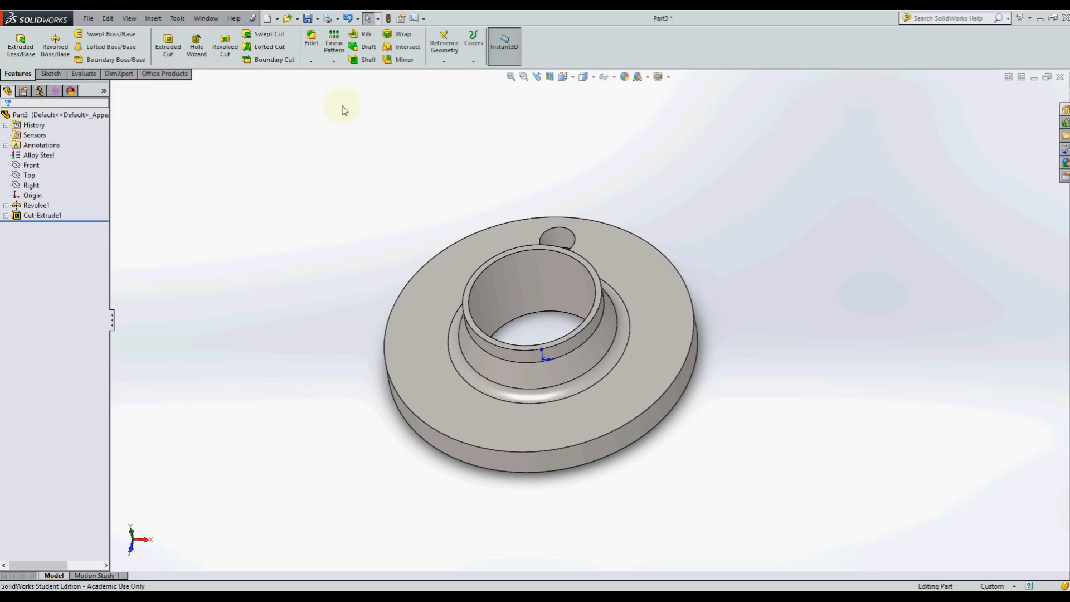
# - Start a Circular Pattern with the cut hole as the feature to pattern
pyautogui.click(338, 62)
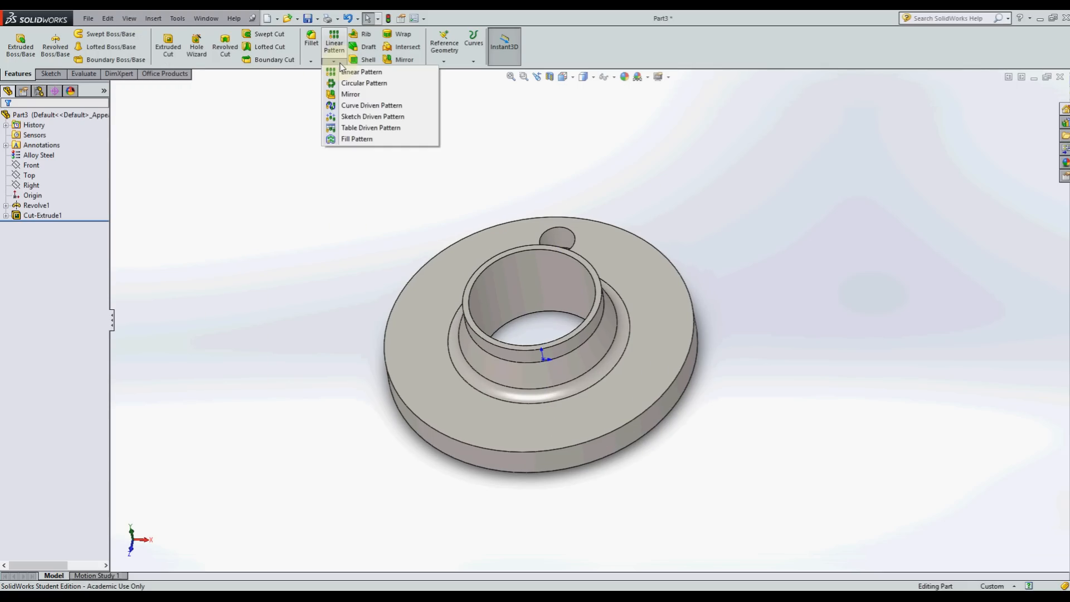
pyautogui.click(348, 84)
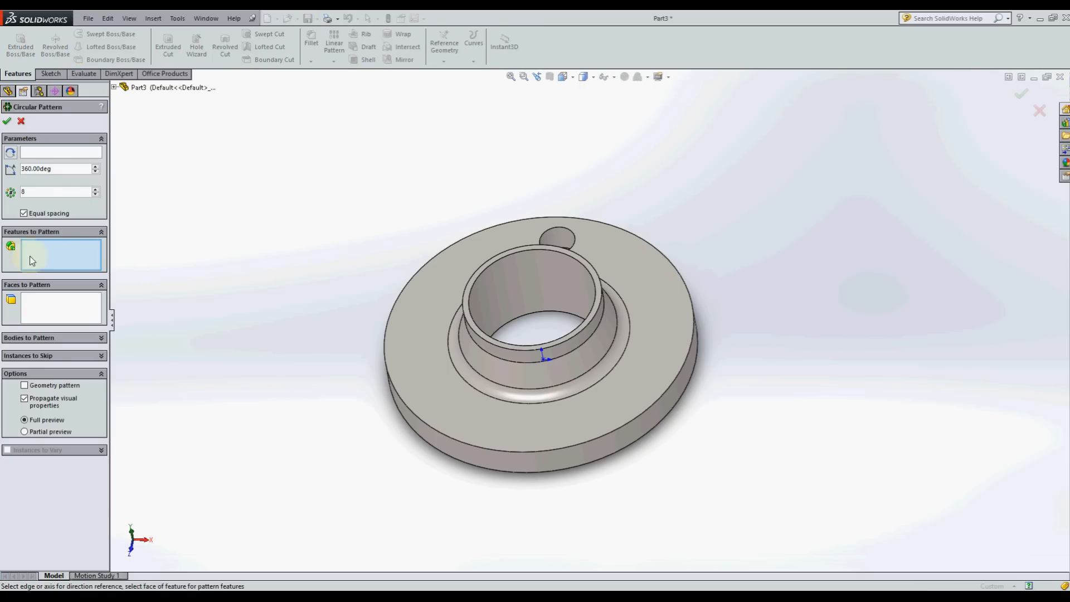
pyautogui.click(552, 237)
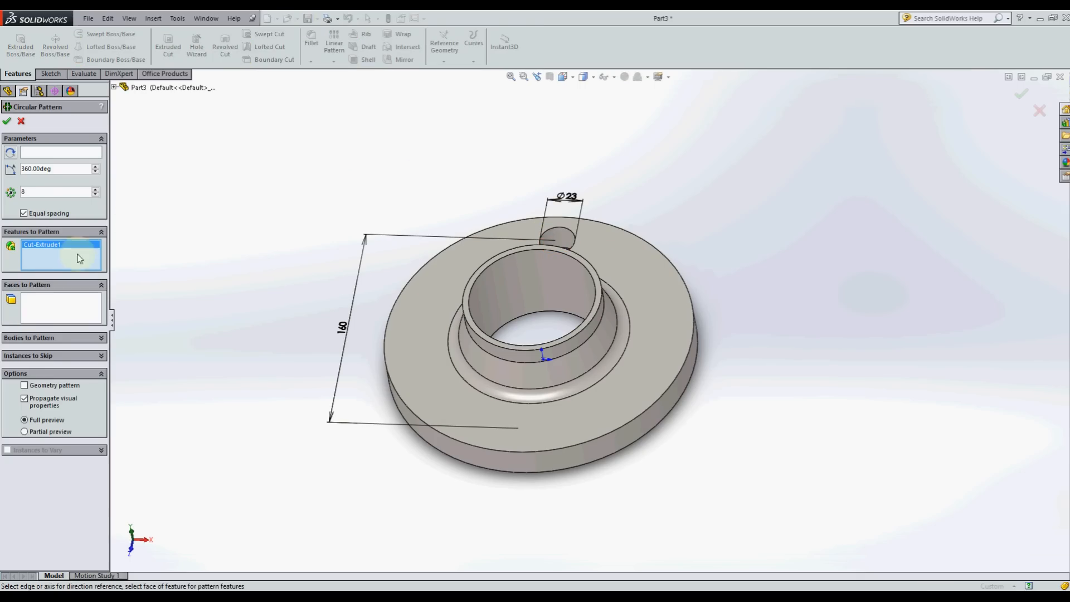
# - Try the inner cylindrical face of the bore as the pattern axis, and clear that selection
pyautogui.click(114, 88)
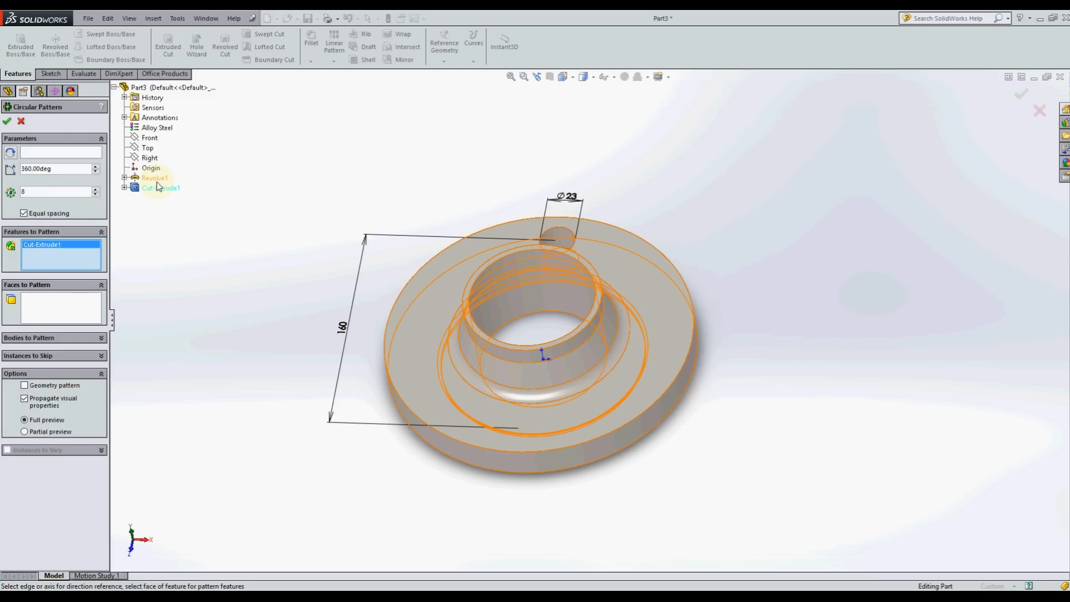
pyautogui.click(47, 153)
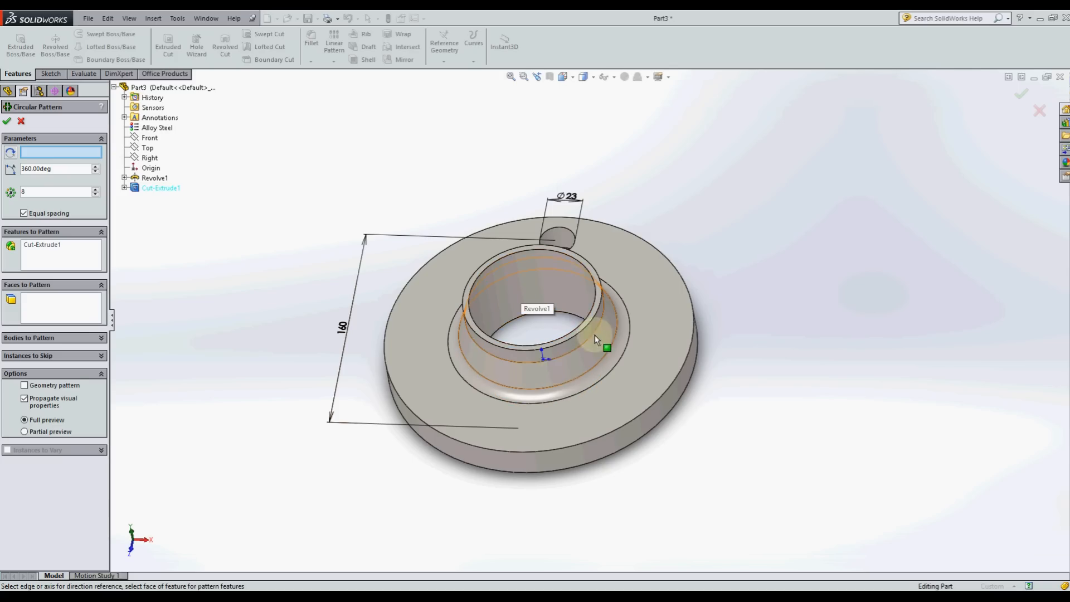
pyautogui.click(550, 275)
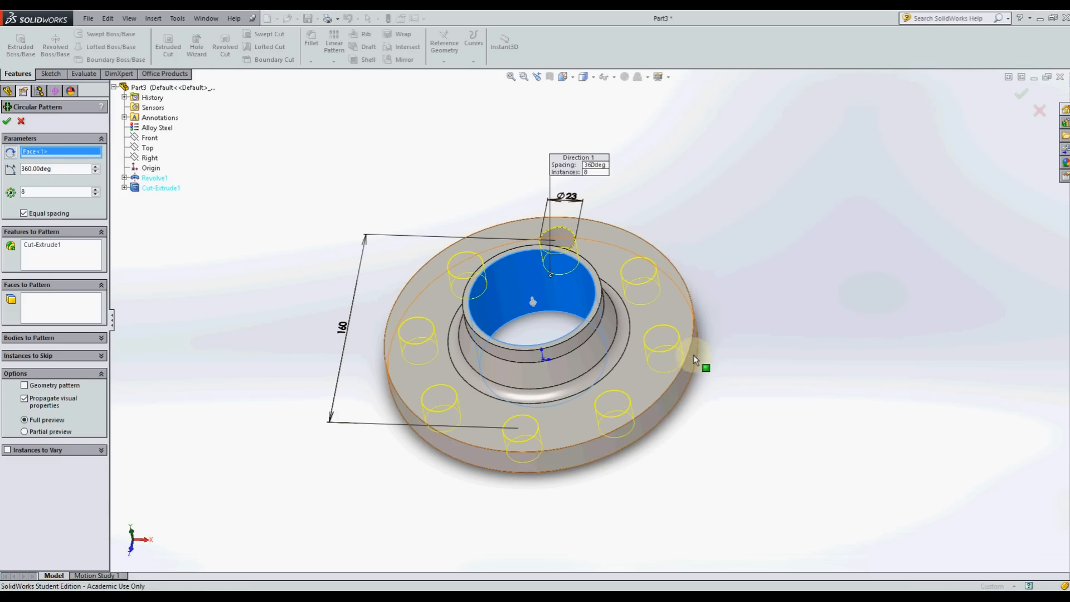
pyautogui.rightClick(53, 150)
pyautogui.click(81, 167)
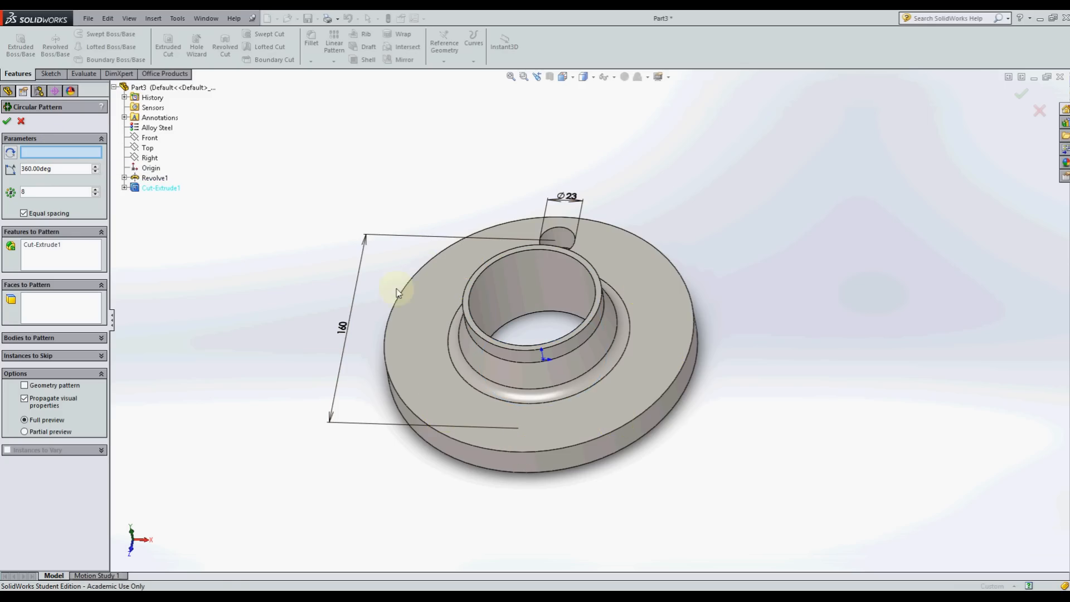
# - Try the flange's top face as a pattern reference, and delete the flange revolve from the features to pattern
pyautogui.click(440, 303)
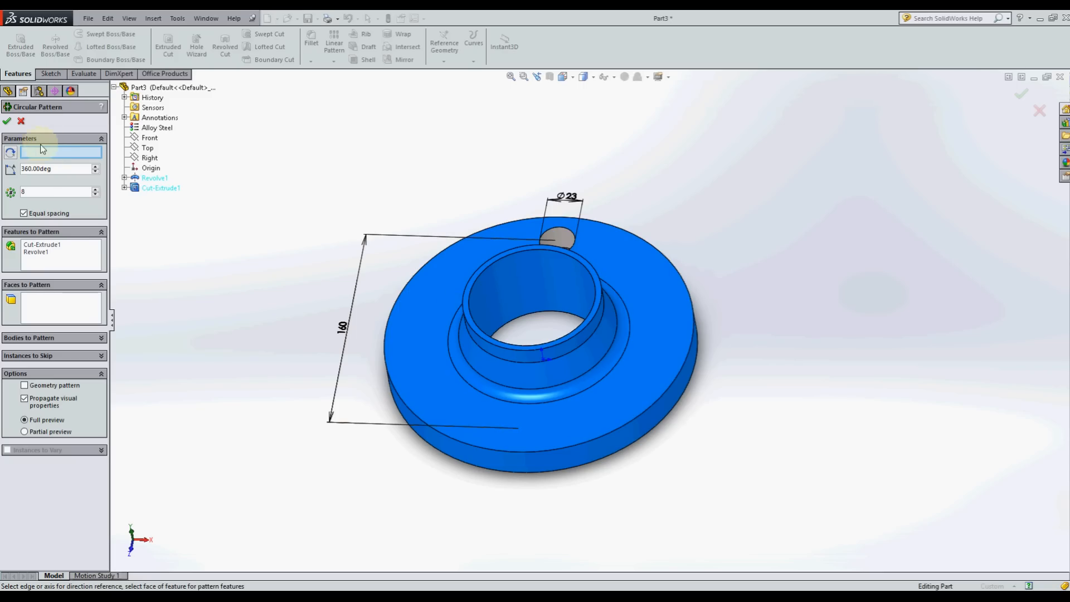
pyautogui.click(42, 252)
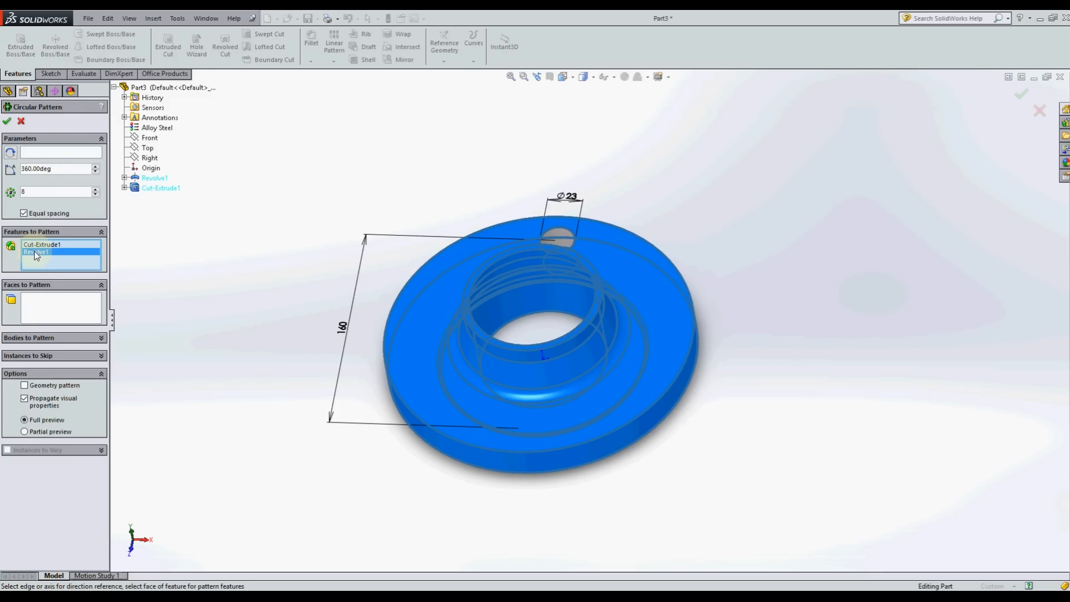
pyautogui.click(38, 245)
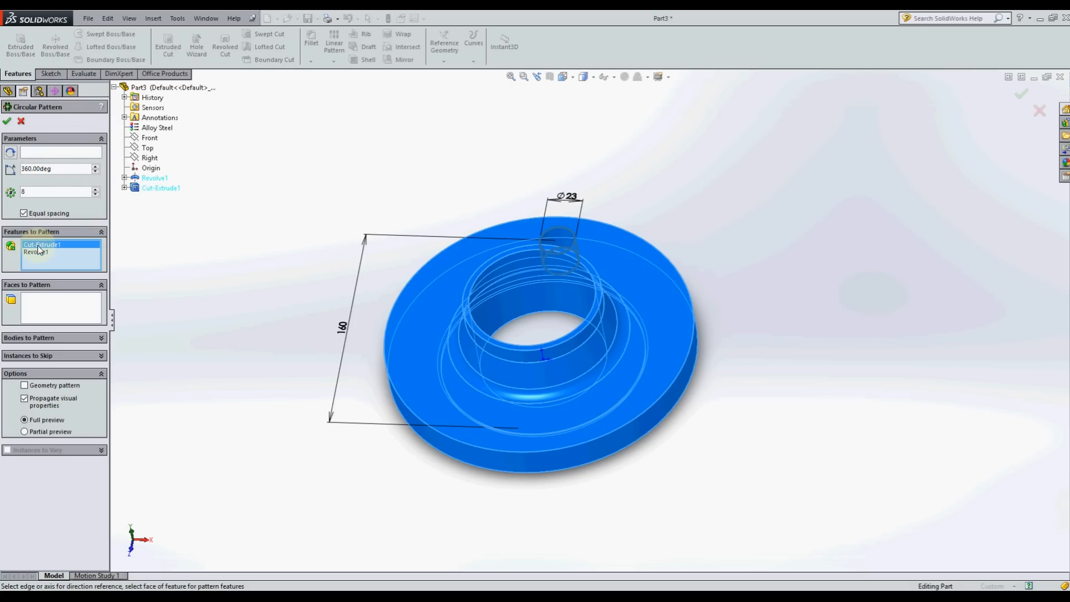
pyautogui.click(38, 251)
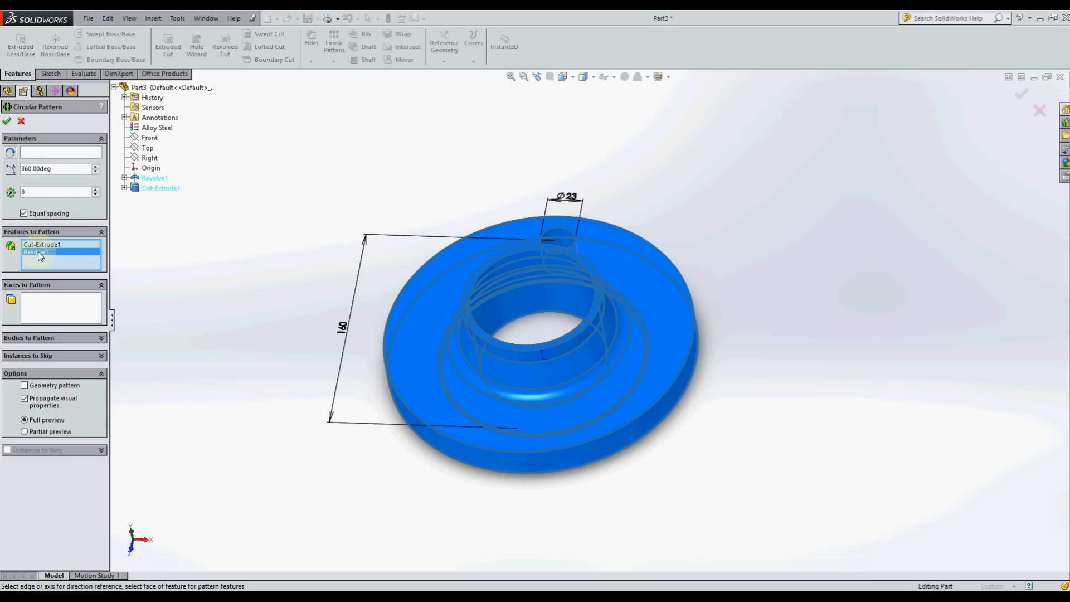
pyautogui.rightClick(38, 251)
pyautogui.click(59, 270)
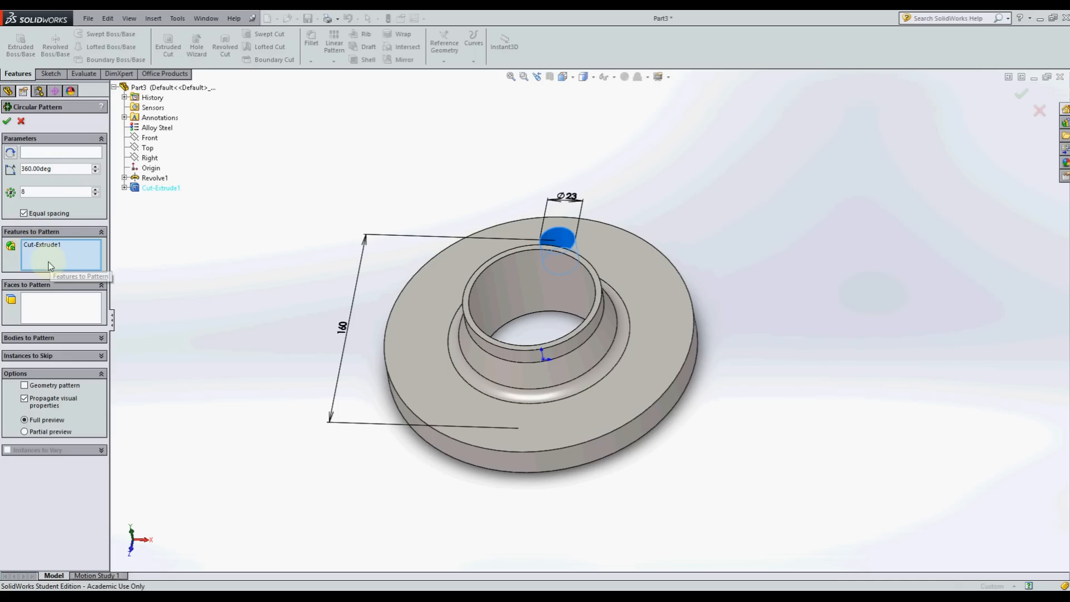
# - Try the bore's inner face, the flange's outer rim and the neck's outer face in turn as the pattern axis, clearing each selection
pyautogui.click(24, 153)
pyautogui.click(529, 293)
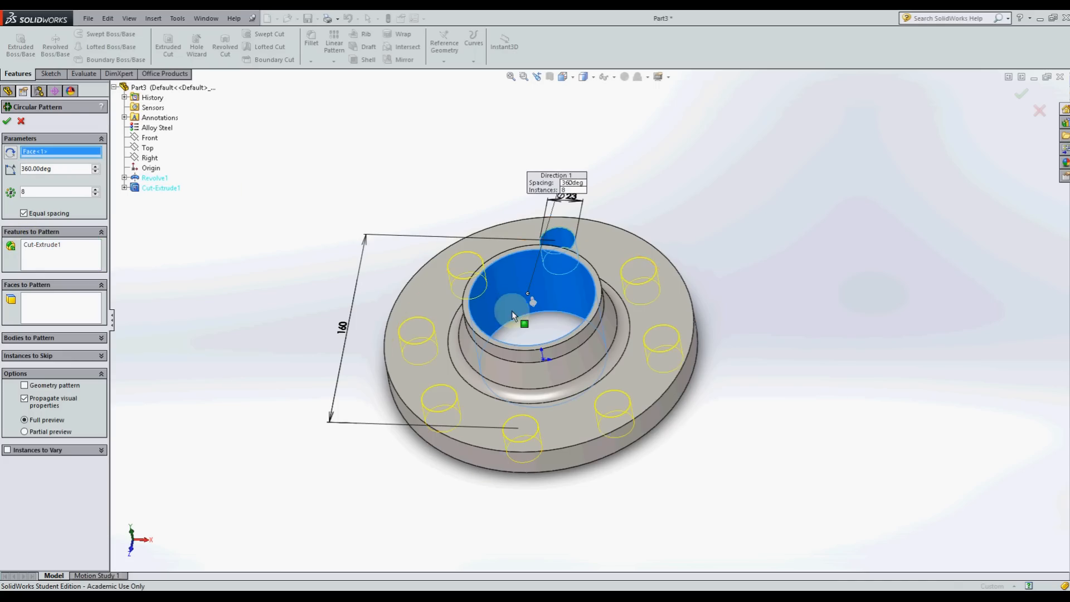
pyautogui.rightClick(64, 152)
pyautogui.click(81, 171)
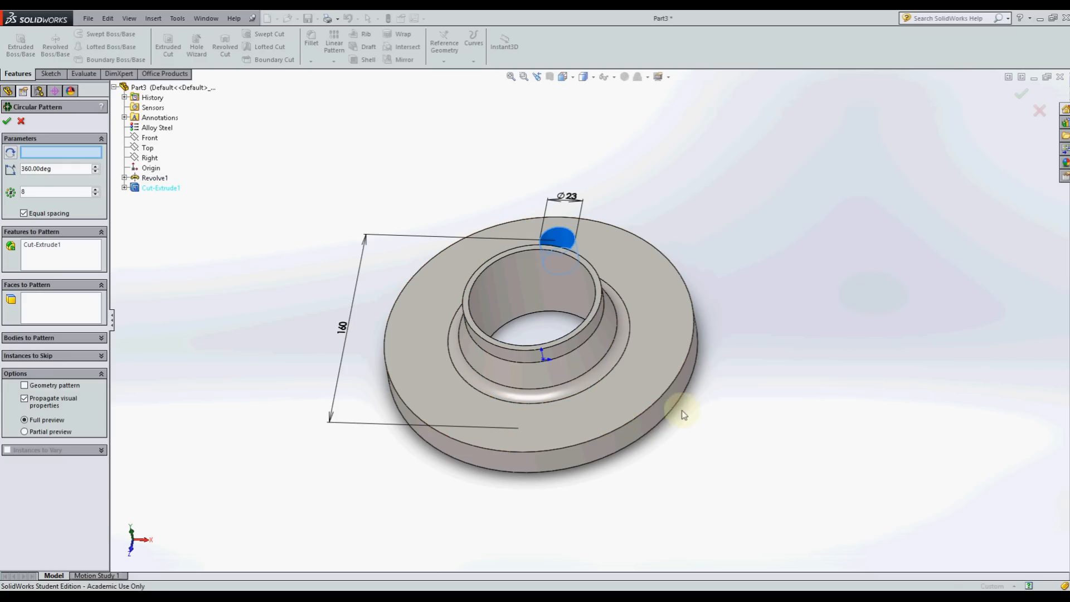
pyautogui.click(668, 399)
pyautogui.rightClick(37, 155)
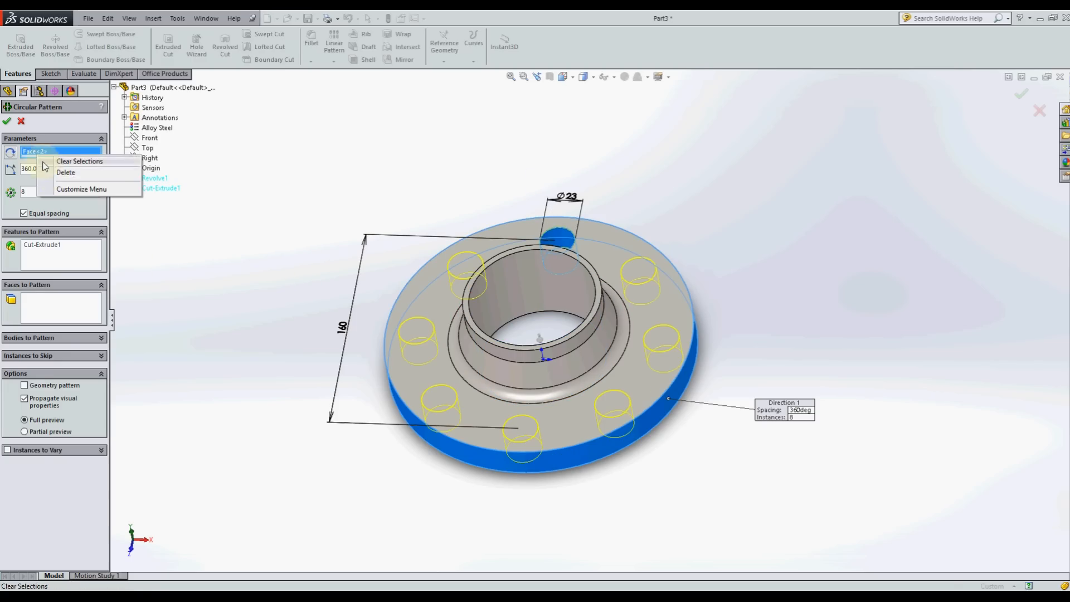
pyautogui.click(55, 173)
pyautogui.click(593, 321)
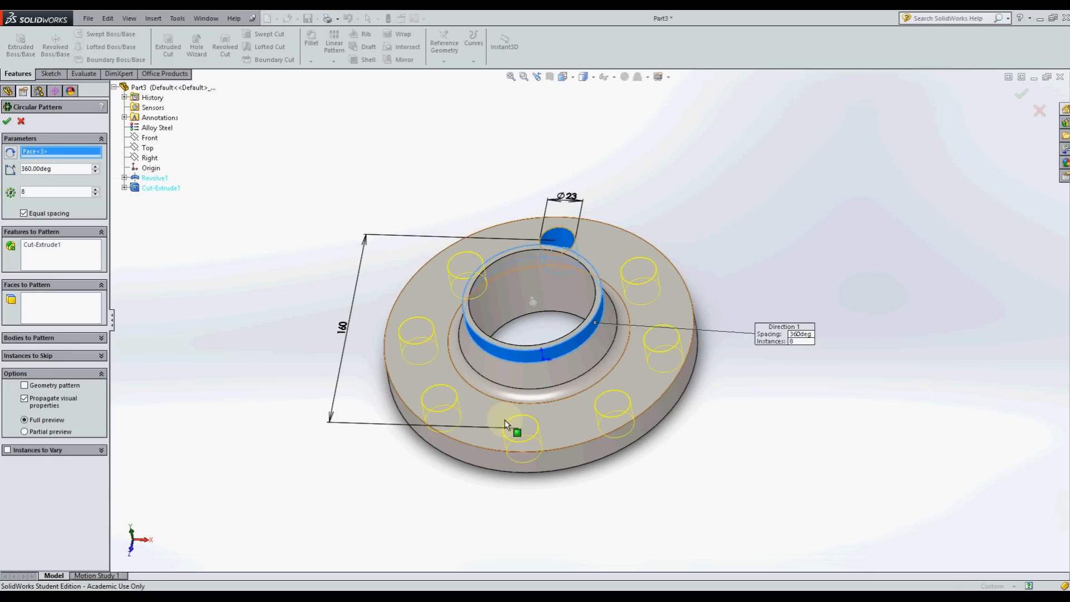
pyautogui.rightClick(28, 150)
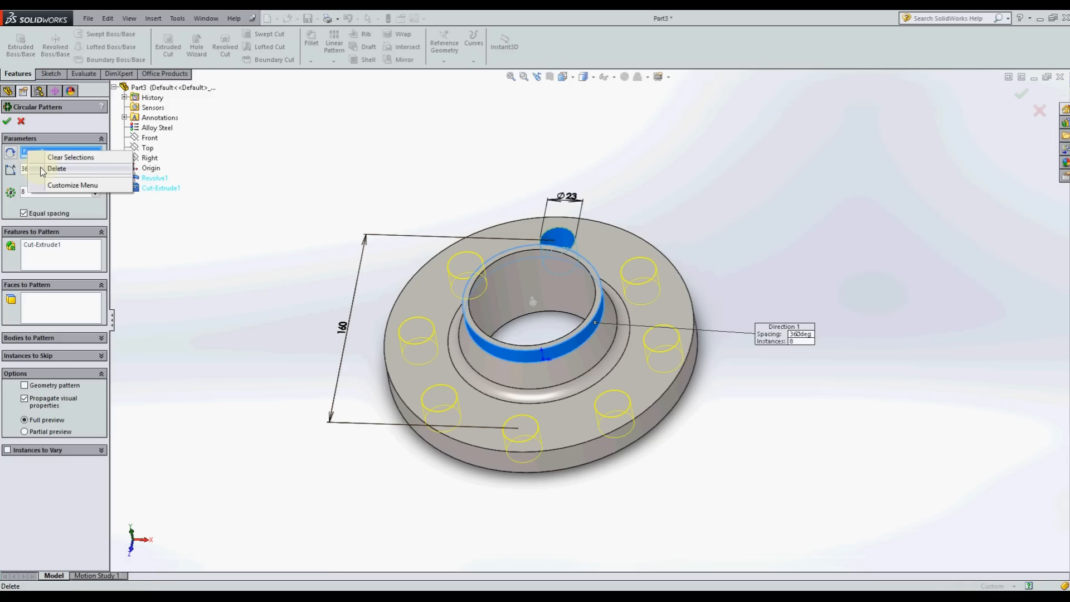
pyautogui.click(56, 168)
# - Set the bore's inner cylindrical face as the axis of the circular pattern
pyautogui.moveTo(491, 301); pyautogui.dragTo(574, 283, button='middle')
pyautogui.click(512, 299)
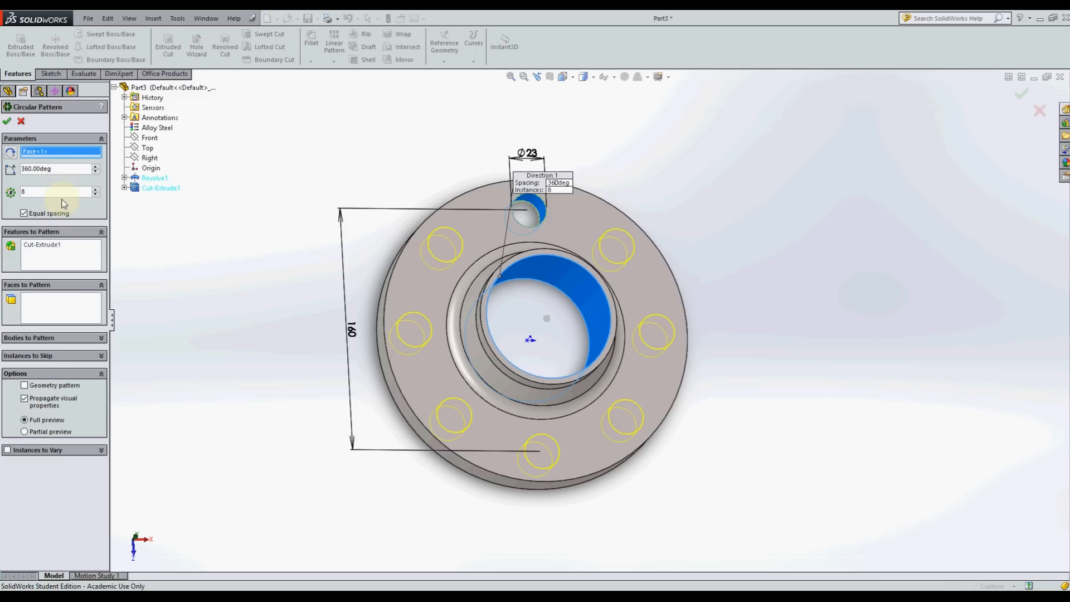
pyautogui.moveTo(55, 169); pyautogui.dragTo(19, 174)
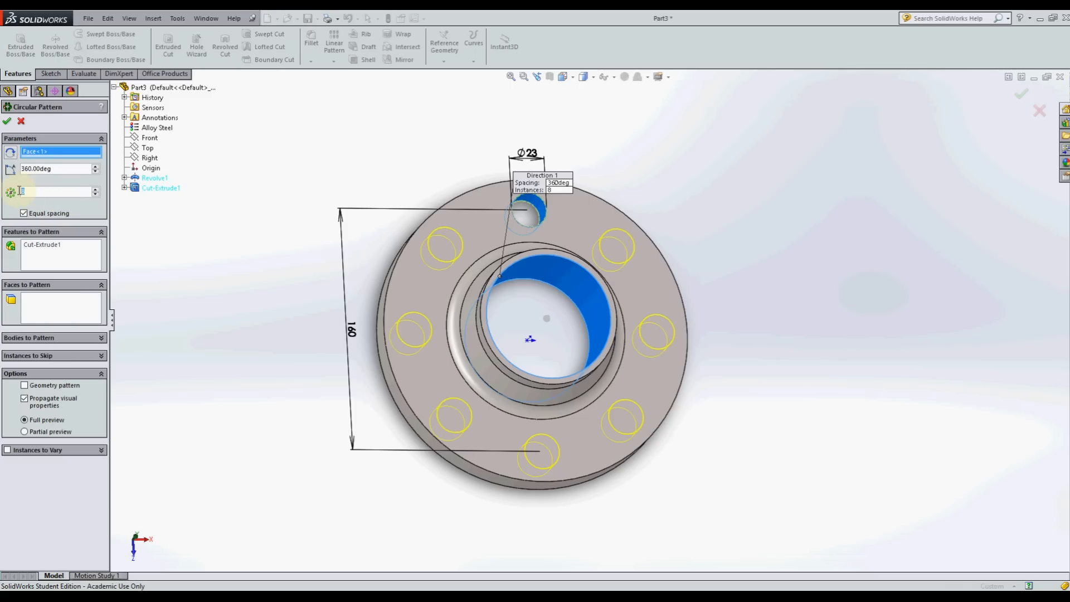
# - Try the pattern without equal spacing at 29 degrees between instances, and turn equal spacing back on
pyautogui.click(37, 217)
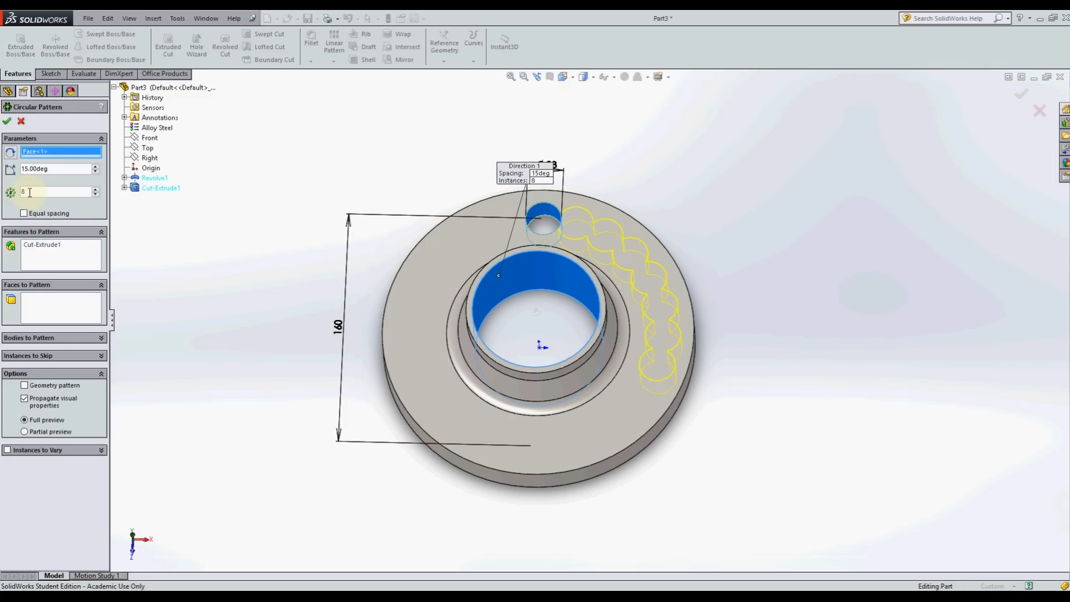
pyautogui.click(72, 173)
pyautogui.click(96, 166)
pyautogui.click(96, 166)
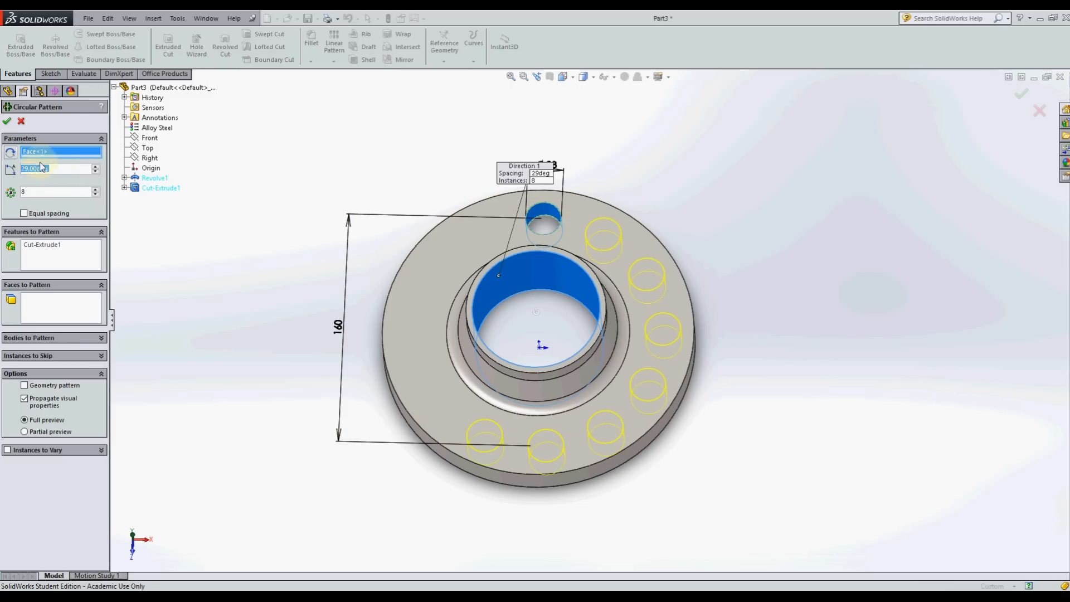
pyautogui.click(24, 213)
# - Complete the circular pattern with 8 equally spaced holes over 360 degrees
pyautogui.moveTo(443, 296); pyautogui.dragTo(528, 304, button='middle')
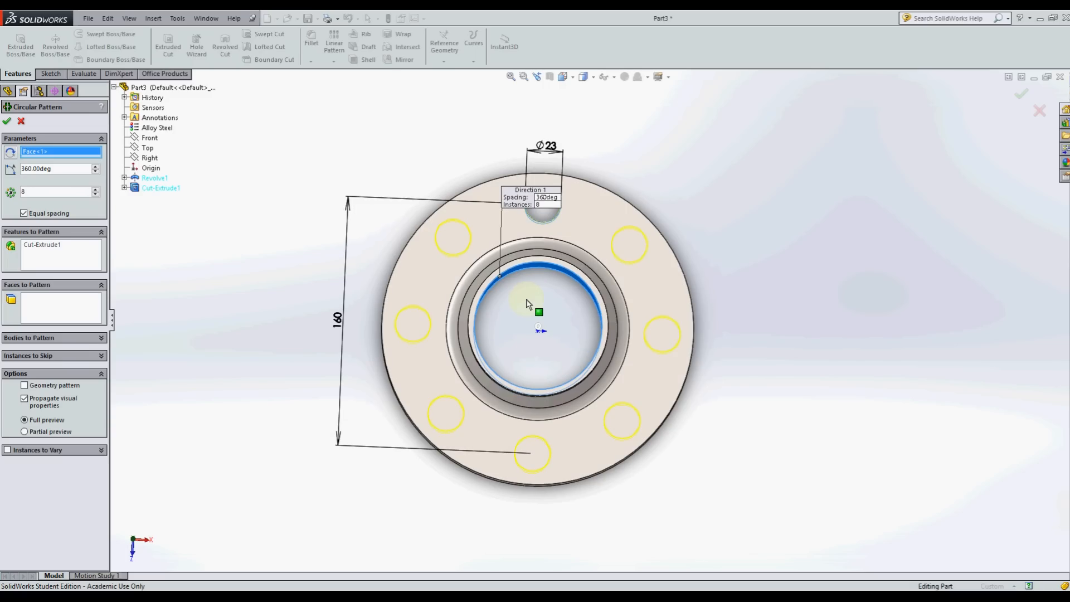
pyautogui.click(7, 123)
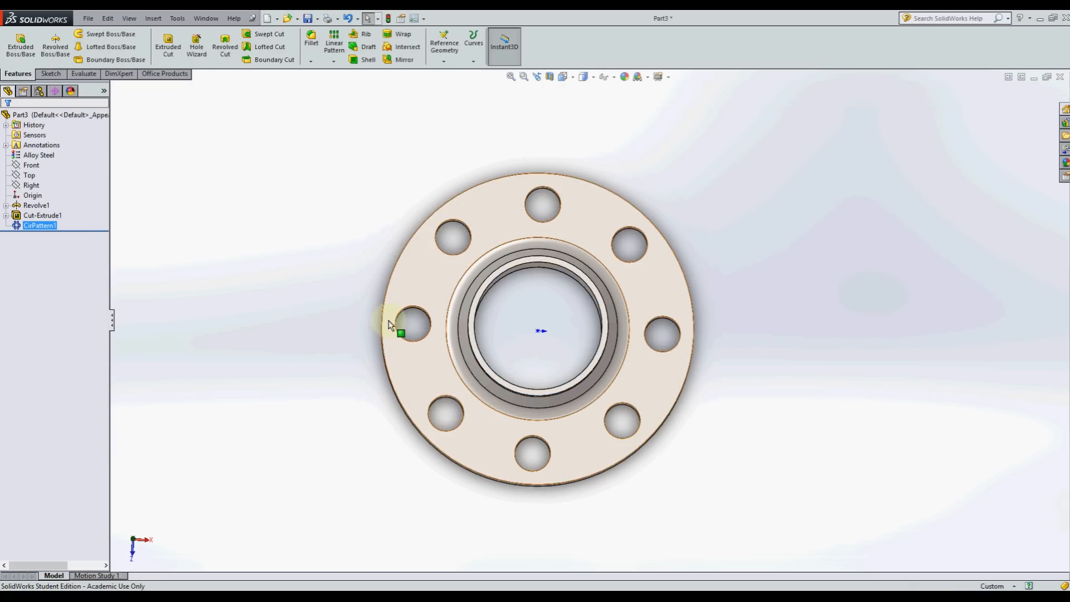
pyautogui.moveTo(502, 433); pyautogui.dragTo(342, 222, button='middle')
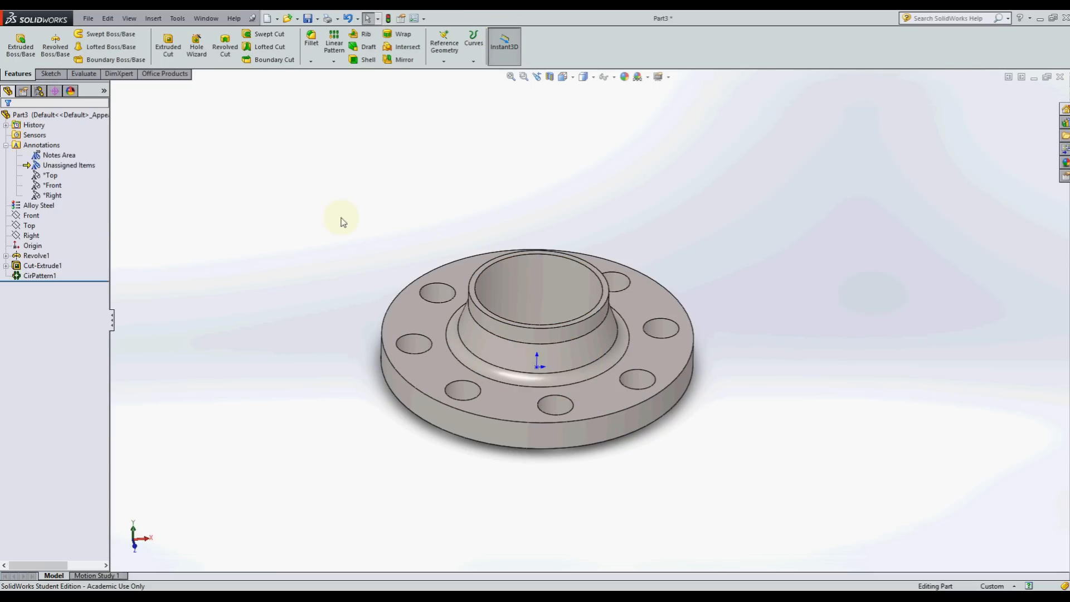
# - Examine the patterned flange from the side and from above
pyautogui.click(6, 145)
pyautogui.click(24, 226)
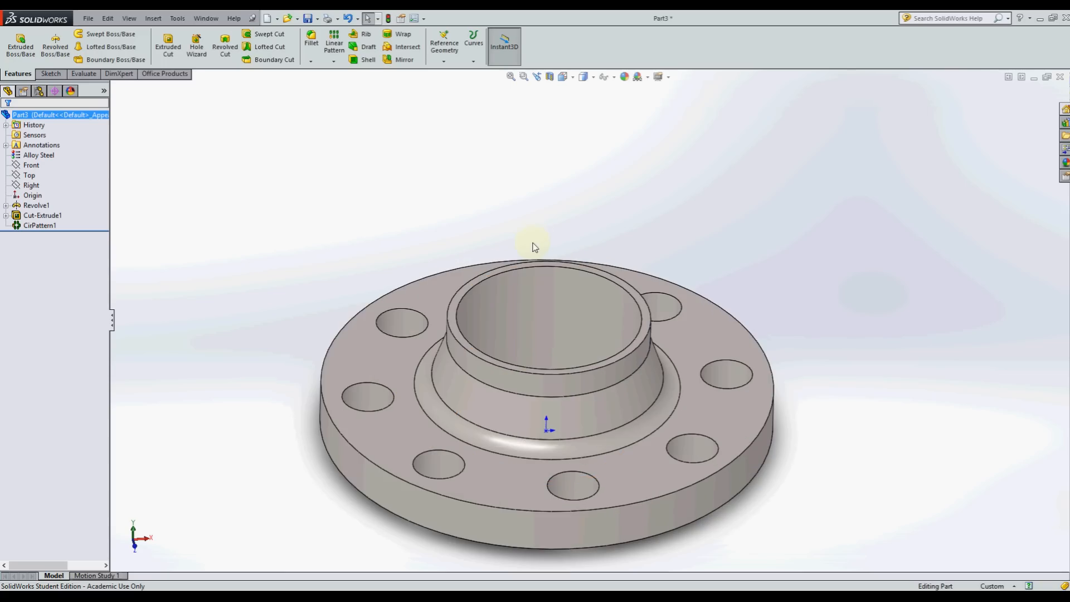
pyautogui.moveTo(544, 293); pyautogui.dragTo(560, 317, button='middle')
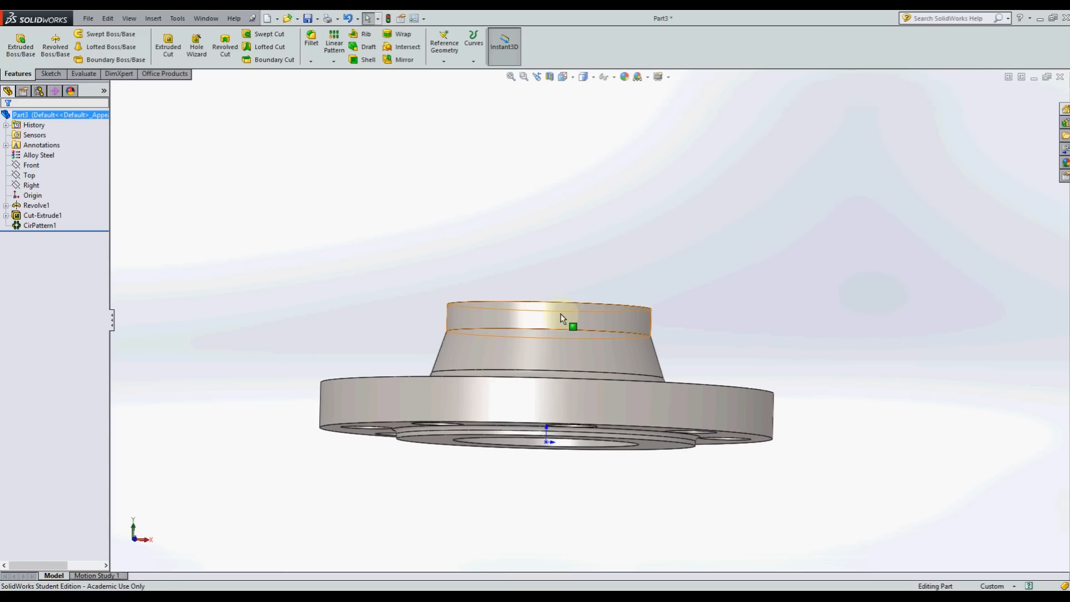
pyautogui.click(557, 318)
pyautogui.moveTo(576, 174); pyautogui.dragTo(618, 270, button='middle')
pyautogui.click(638, 212)
pyautogui.scroll(4, 638, 212)
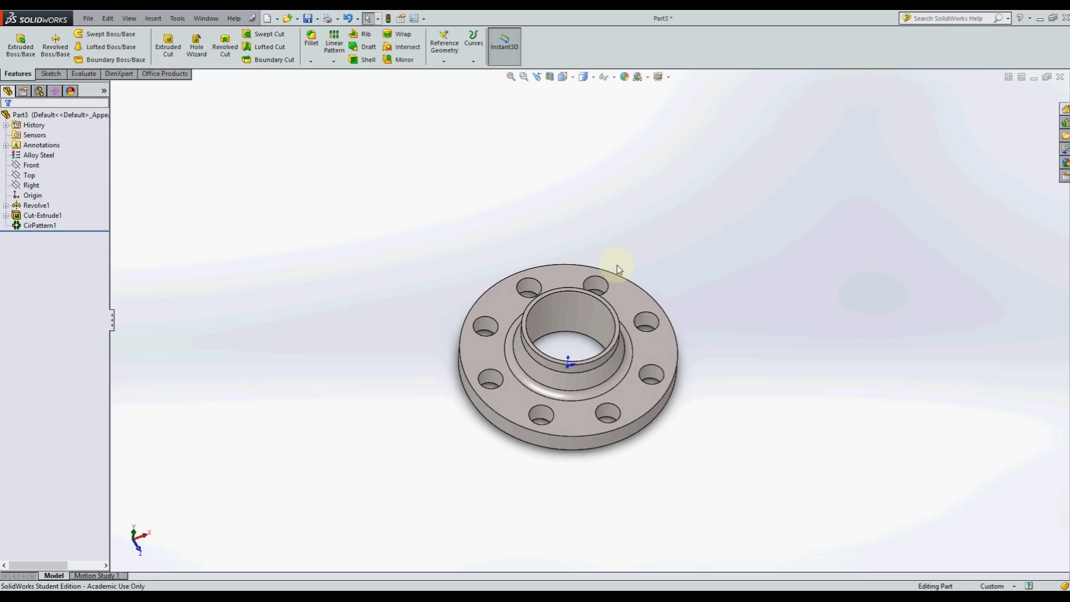
pyautogui.moveTo(641, 322); pyautogui.dragTo(609, 327, button='middle')
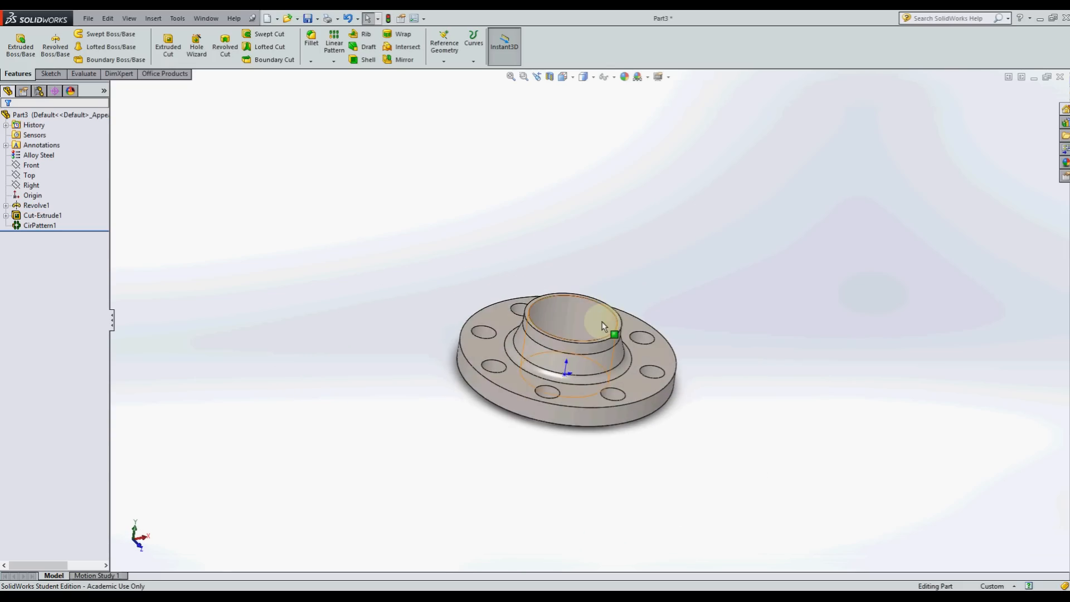
pyautogui.scroll(-5, 583, 356)
# - Examine the neck's outer cylindrical face and its flat top rim up close, and clear the face selections
pyautogui.click(582, 357)
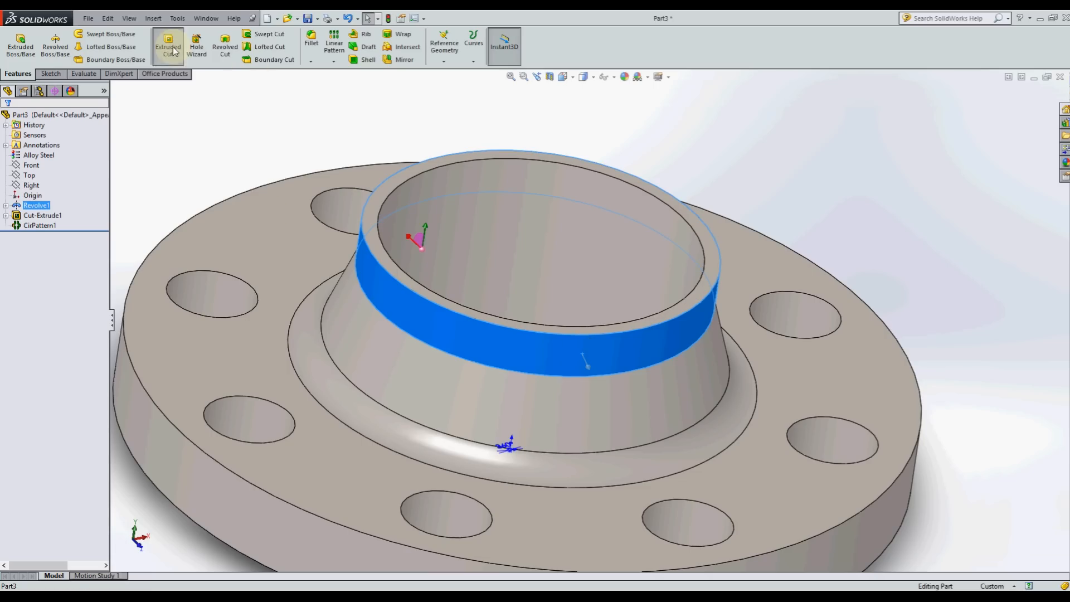
pyautogui.scroll(3, 356, 251)
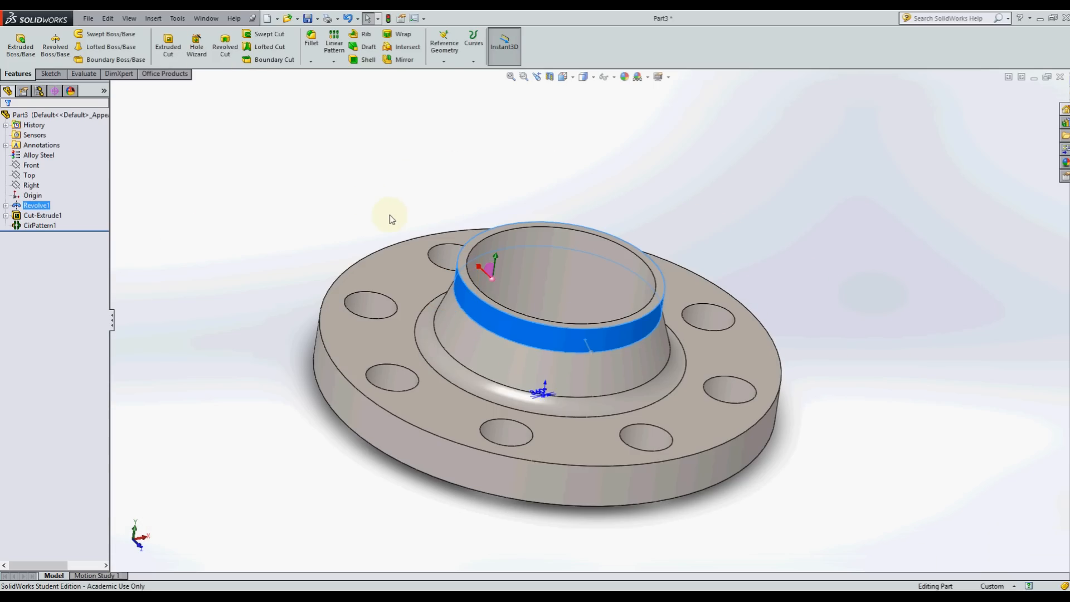
pyautogui.scroll(2, 409, 205)
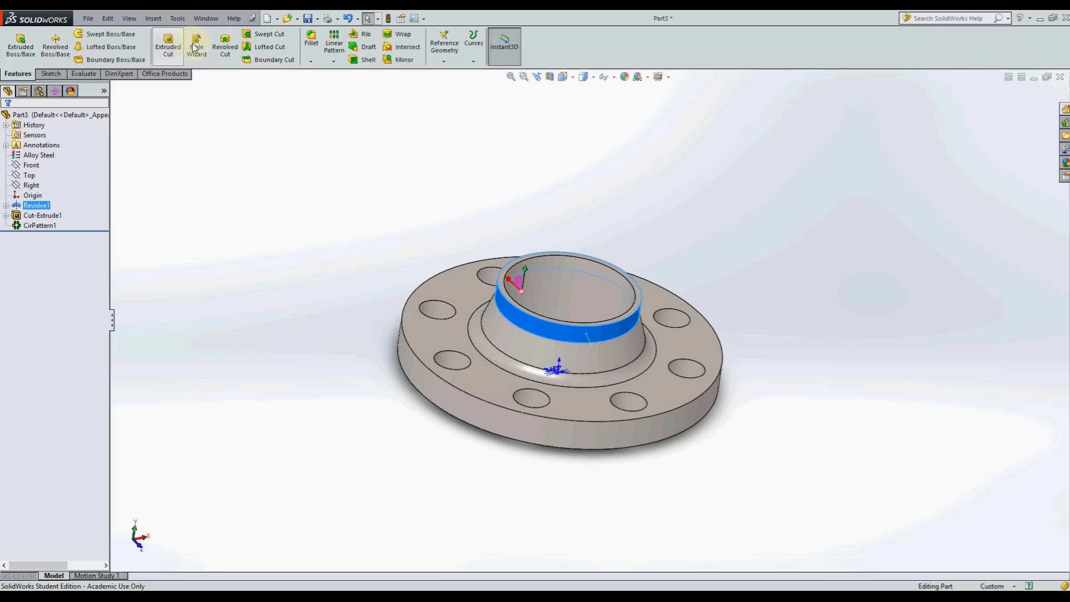
pyautogui.click(258, 310)
pyautogui.scroll(-1, 586, 272)
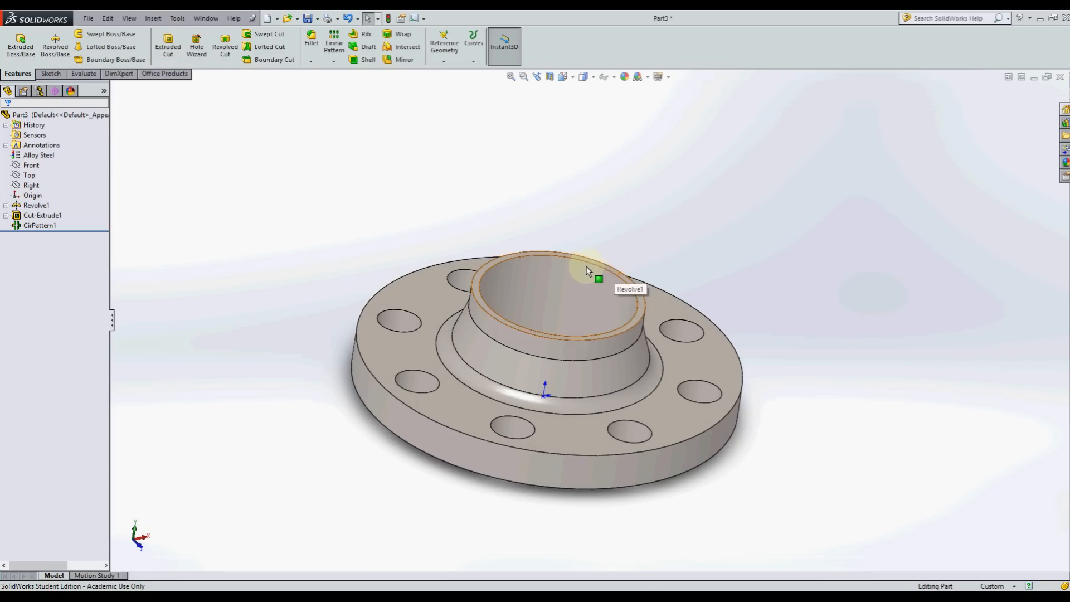
pyautogui.moveTo(587, 267); pyautogui.dragTo(589, 369, button='middle')
pyautogui.scroll(-4, 627, 298)
pyautogui.click(631, 328)
pyautogui.scroll(5, 586, 325)
pyautogui.moveTo(571, 407); pyautogui.dragTo(578, 251, button='middle')
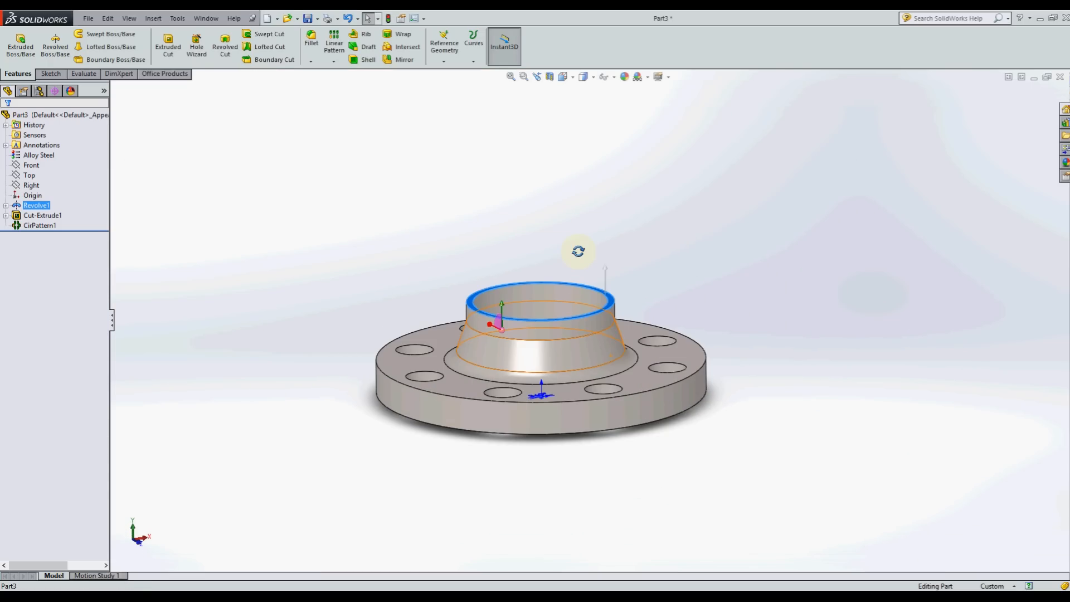
pyautogui.click(671, 136)
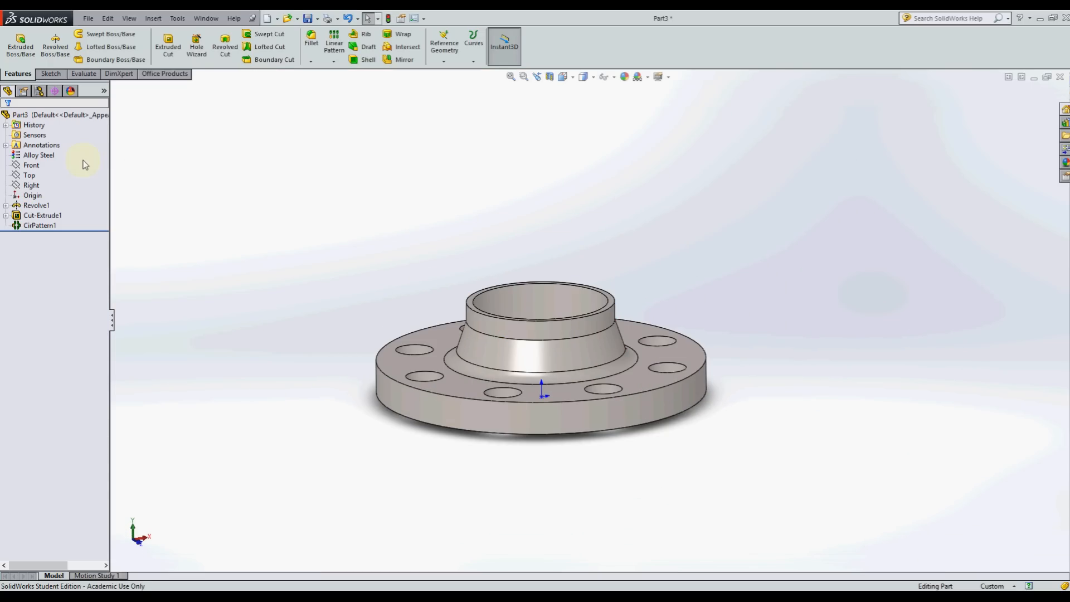
# - Highlight the Front, Top and Right planes to examine how they run through the flange
pyautogui.click(27, 184)
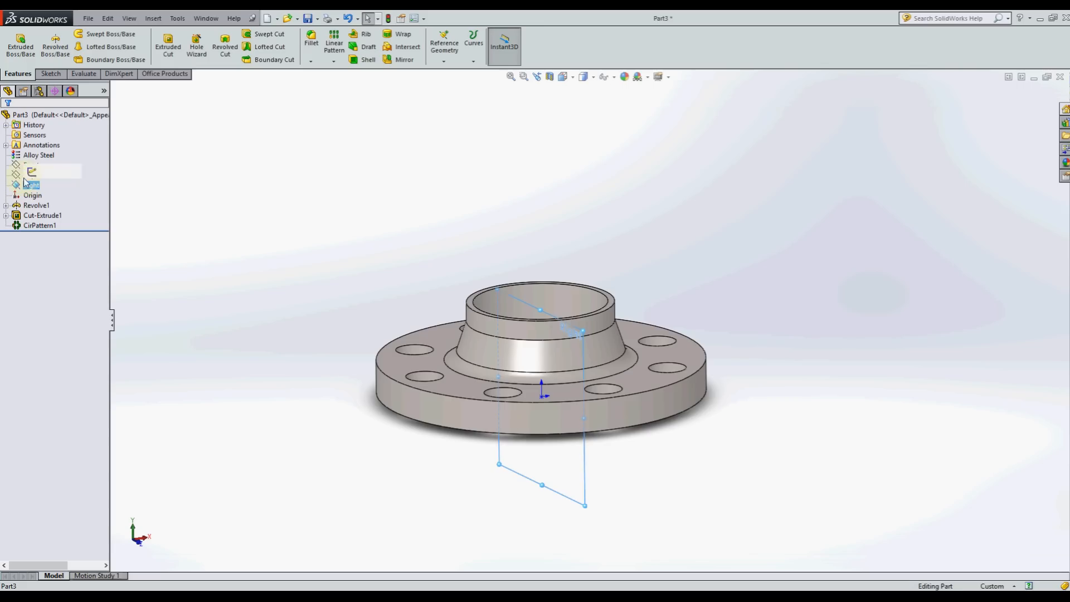
pyautogui.keyDown('shift'); pyautogui.click(31, 165); pyautogui.keyUp('shift')
pyautogui.moveTo(322, 196); pyautogui.dragTo(417, 289, button='middle')
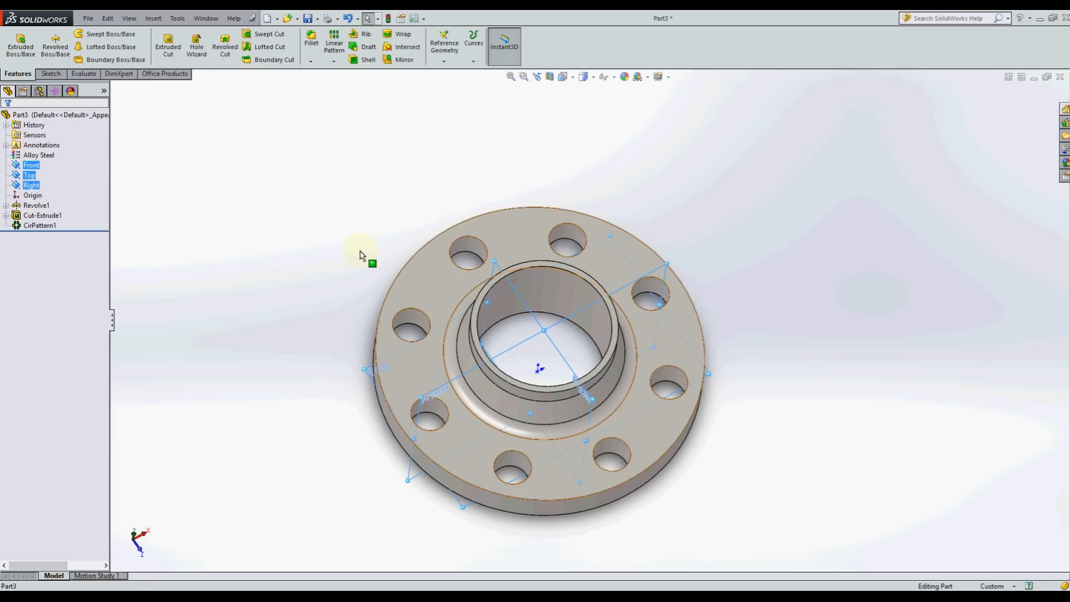
pyautogui.click(335, 233)
pyautogui.moveTo(457, 316); pyautogui.dragTo(454, 273, button='middle')
pyautogui.click(31, 185)
pyautogui.click(32, 179)
# - Start an Extruded Cut sketch on the Front plane and view the plane face-on
pyautogui.click(31, 165)
pyautogui.moveTo(179, 240); pyautogui.dragTo(454, 239, button='middle')
pyautogui.click(169, 46)
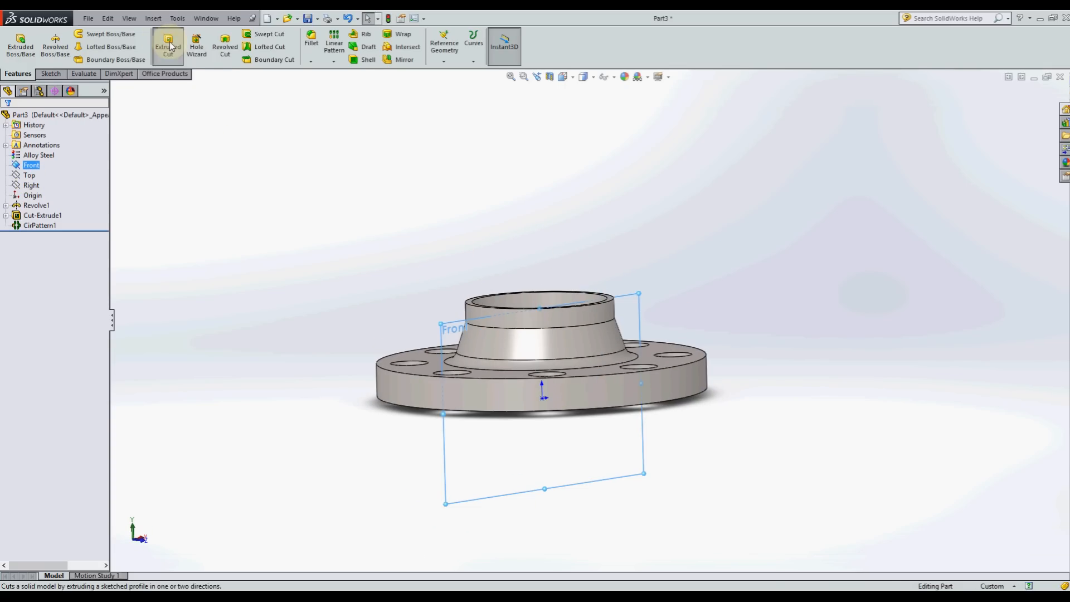
pyautogui.click(563, 77)
pyautogui.click(619, 133)
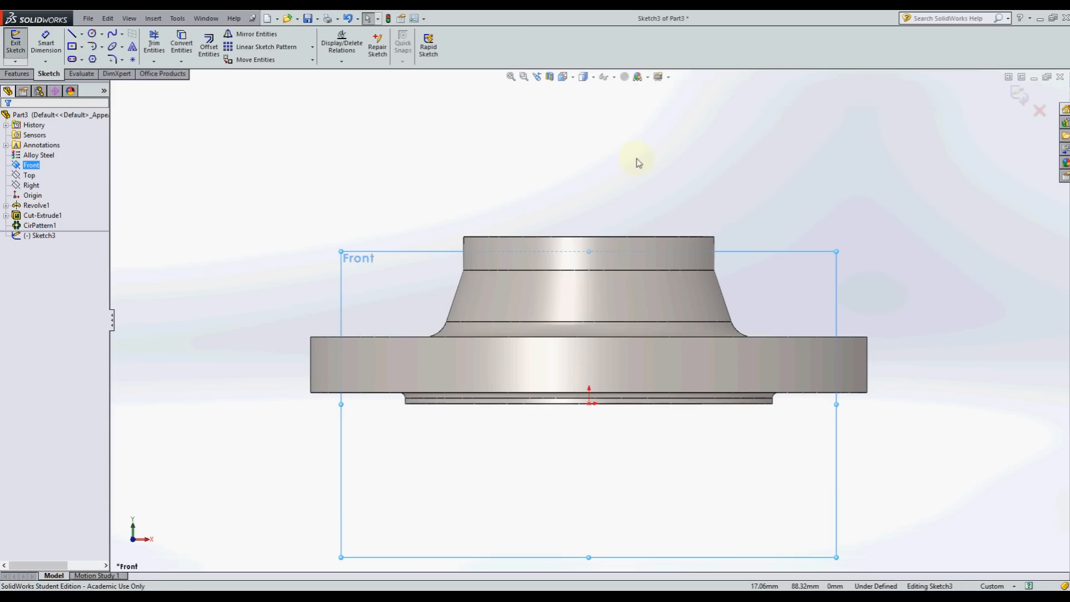
# - Sketch a circle of about 2.5 mm radius on the neck, centred about 51 mm directly above the origin
pyautogui.click(95, 34)
pyautogui.scroll(-2, 585, 245)
pyautogui.click(589, 271)
pyautogui.click(599, 283)
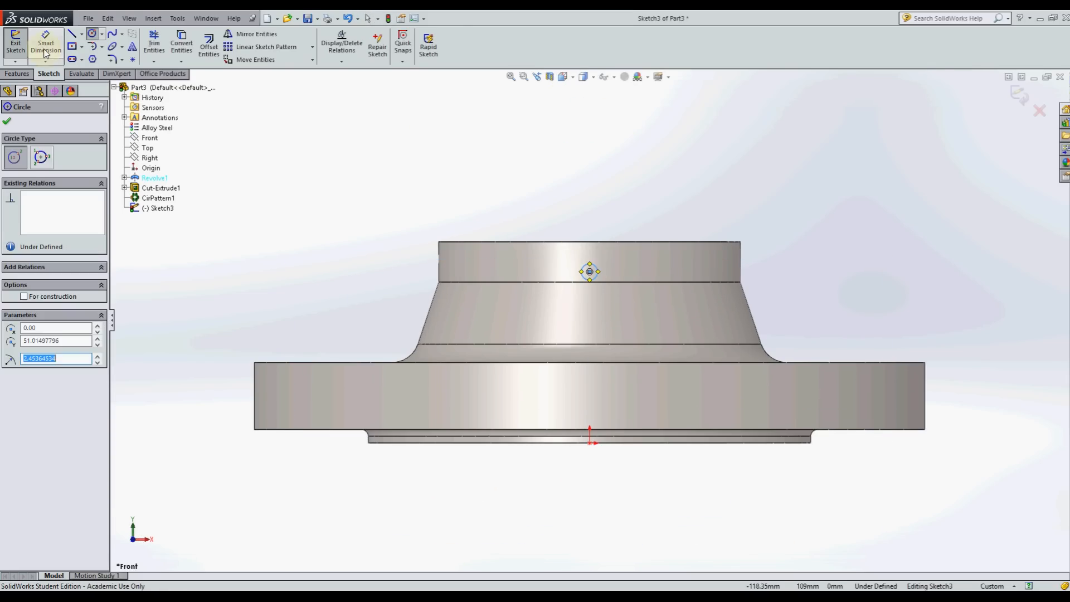
# - Dimension the height of the circle's centre above the origin as 55 mm
pyautogui.click(46, 43)
pyautogui.click(589, 273)
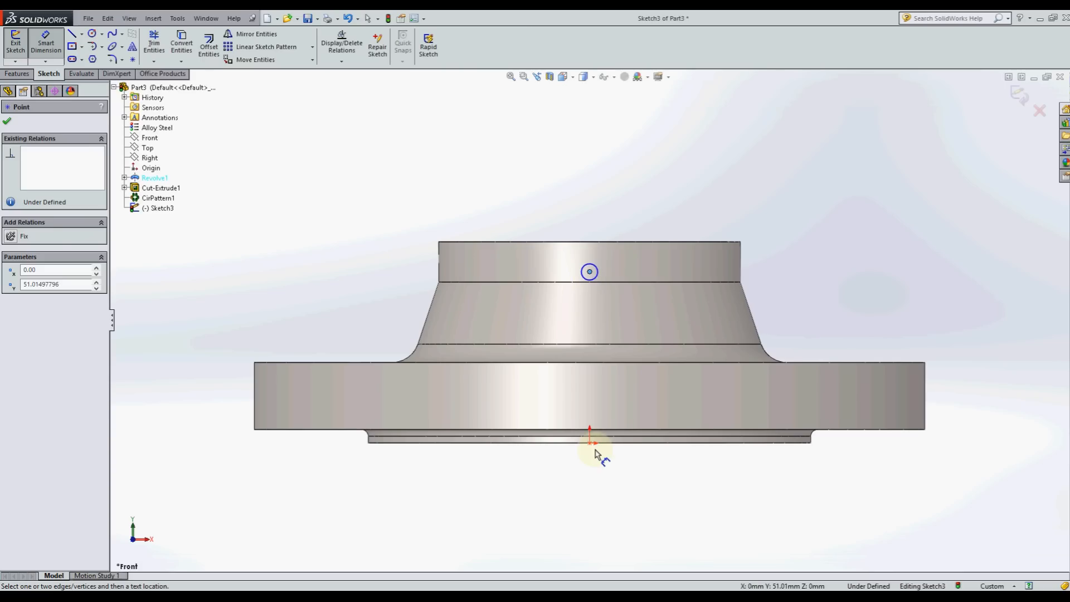
pyautogui.click(590, 444)
pyautogui.click(972, 336)
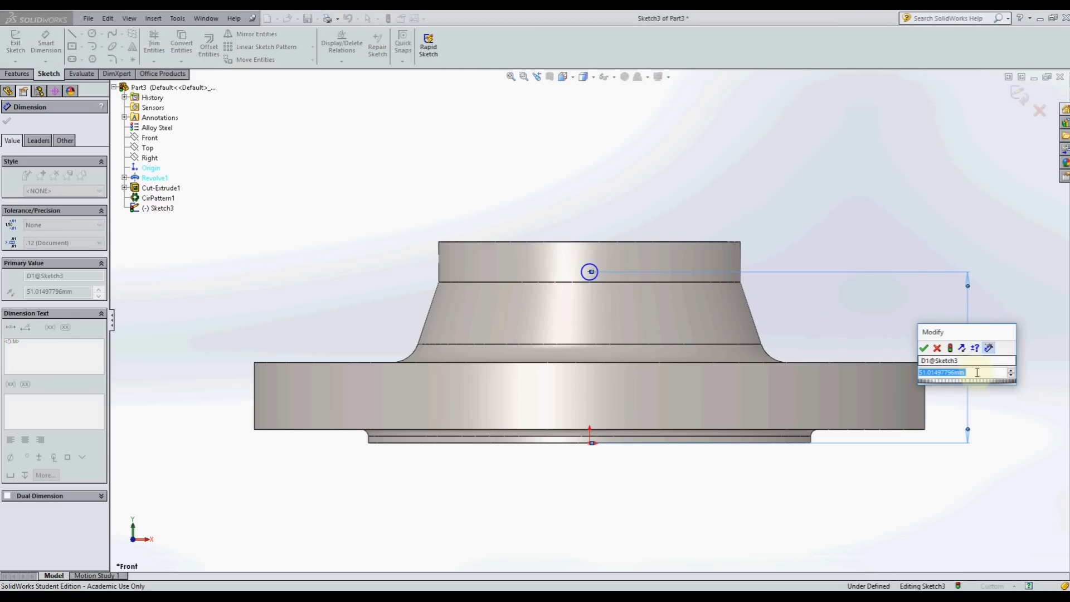
pyautogui.write('55')
pyautogui.press('Return')
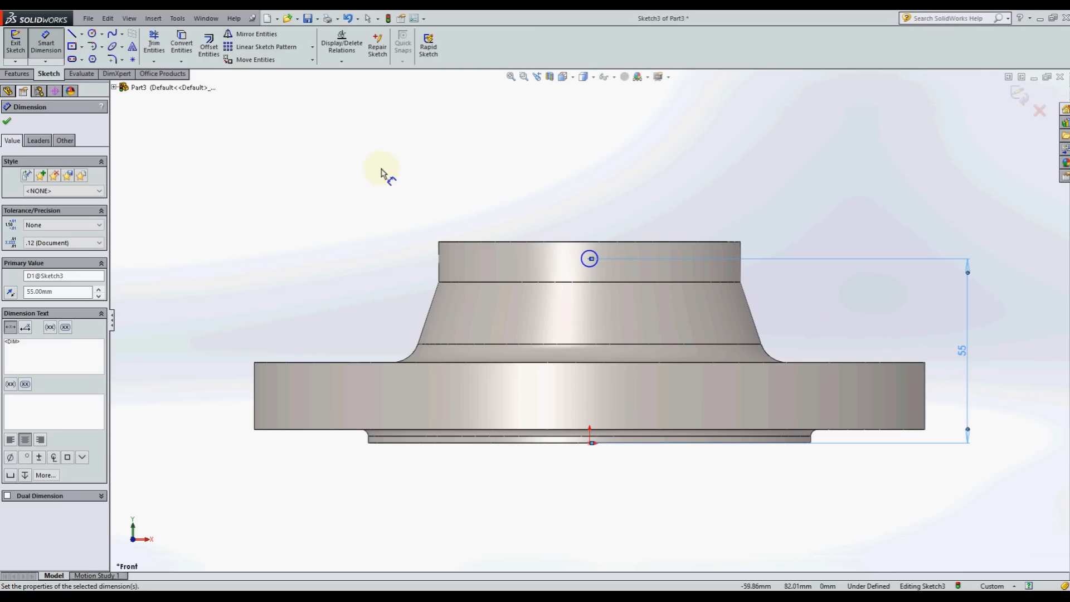
# - Draw a vertical centerline from the circle's centre to the origin
pyautogui.click(81, 33)
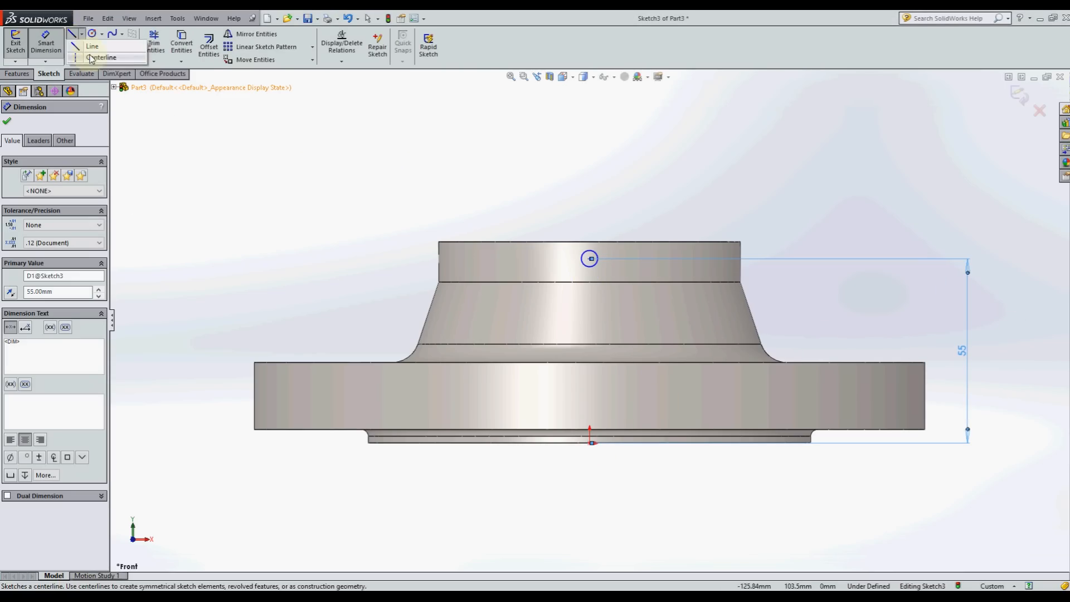
pyautogui.click(94, 54)
pyautogui.click(589, 259)
pyautogui.click(589, 442)
pyautogui.press('Escape')
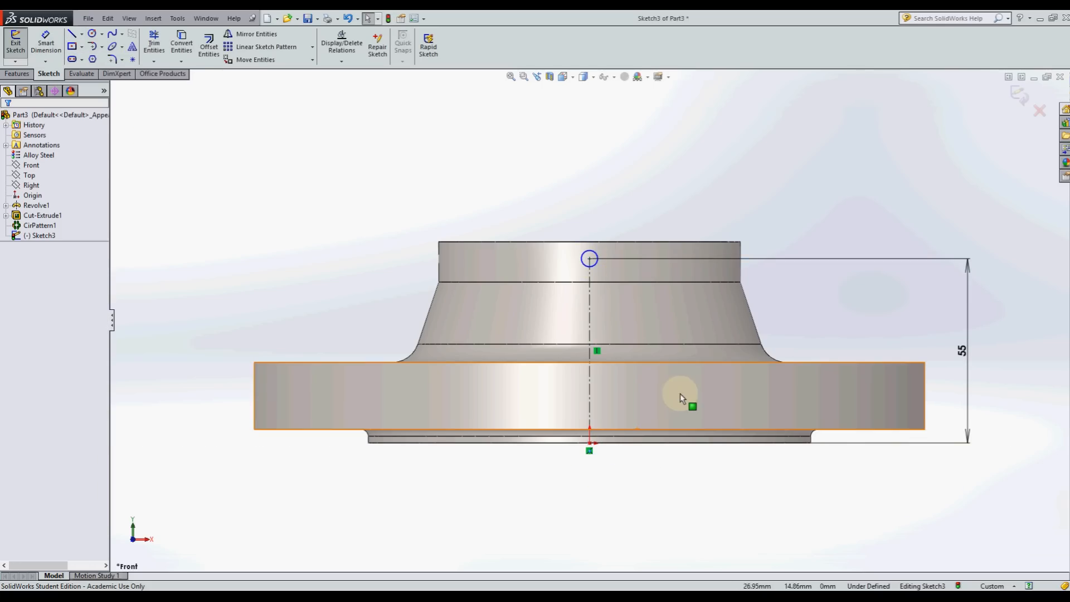
# - Dimension the small circle's diameter as 5 mm
pyautogui.click(42, 48)
pyautogui.scroll(-3, 592, 226)
pyautogui.click(590, 275)
pyautogui.click(587, 226)
pyautogui.write('5')
pyautogui.press('Return')
pyautogui.click(495, 190)
# - Start an extruded cut of the 5 mm circle and set its end condition to Through All
pyautogui.scroll(5, 468, 163)
pyautogui.moveTo(469, 243); pyautogui.dragTo(638, 317, button='middle')
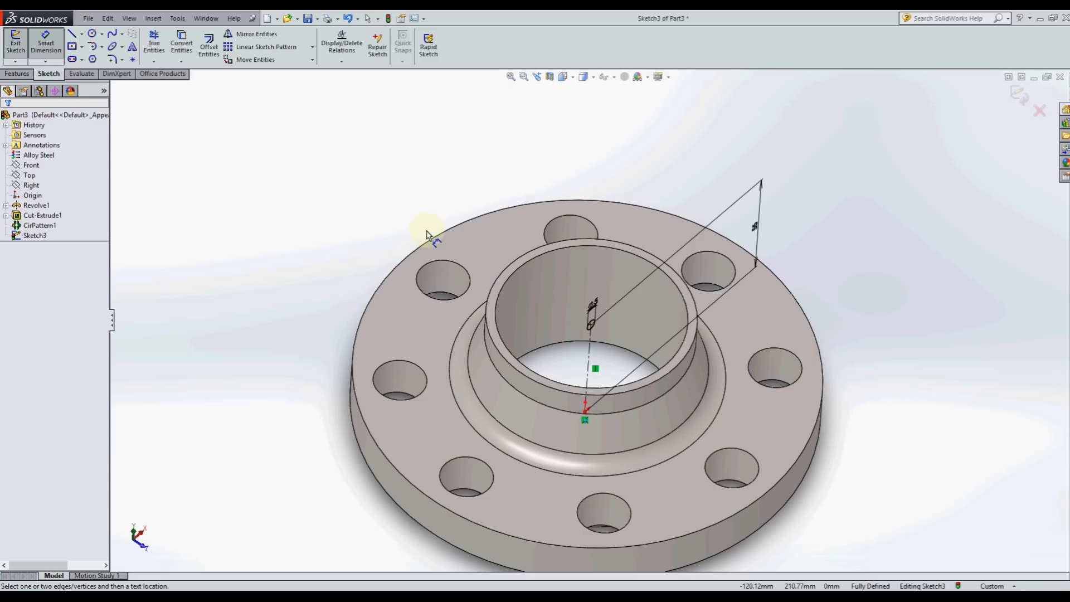
pyautogui.click(17, 73)
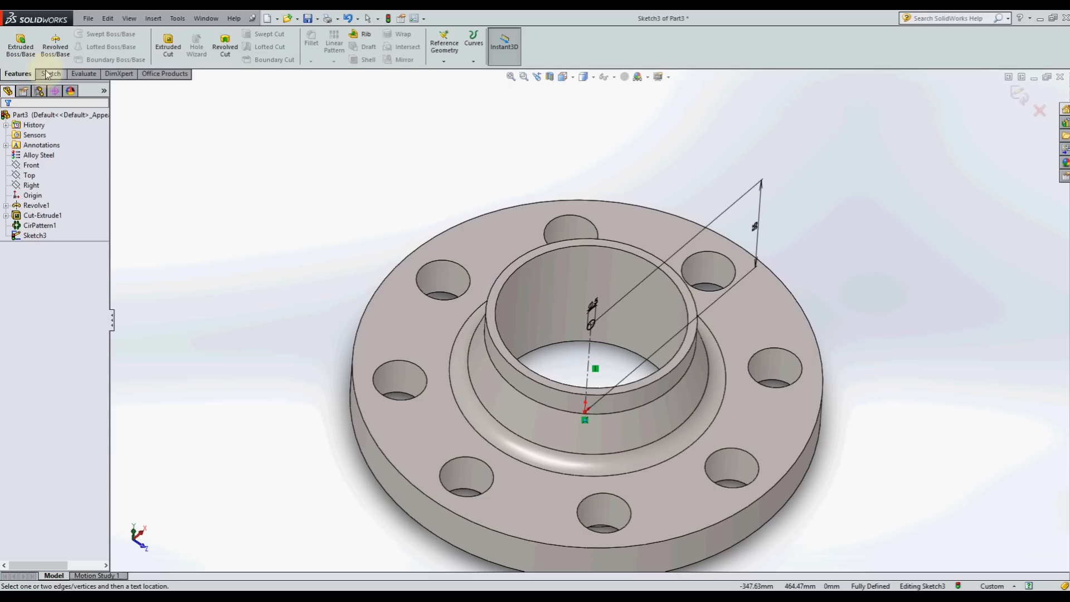
pyautogui.click(168, 44)
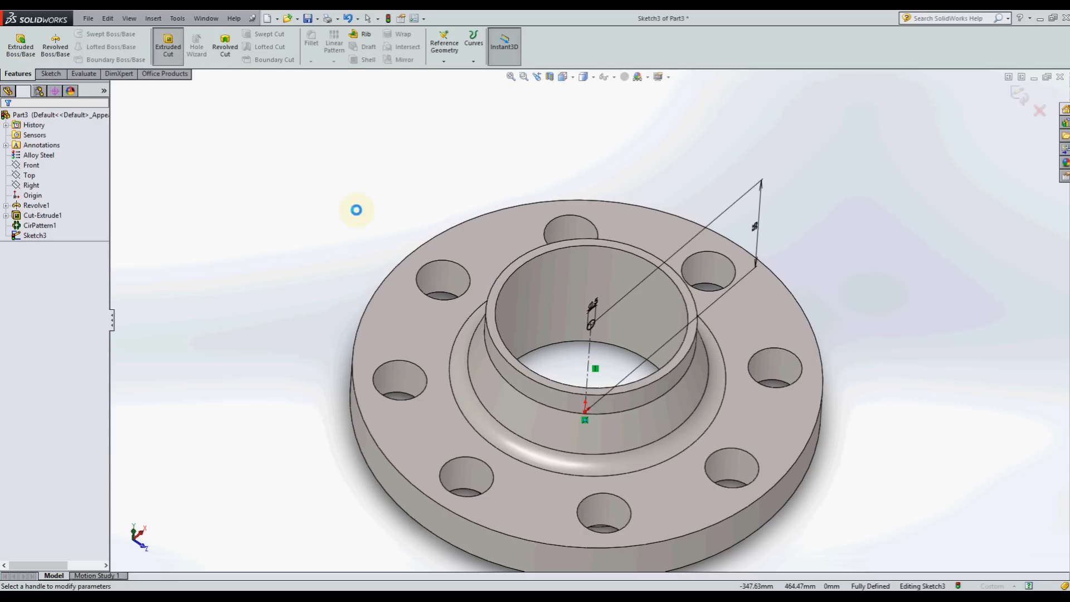
pyautogui.click(564, 352)
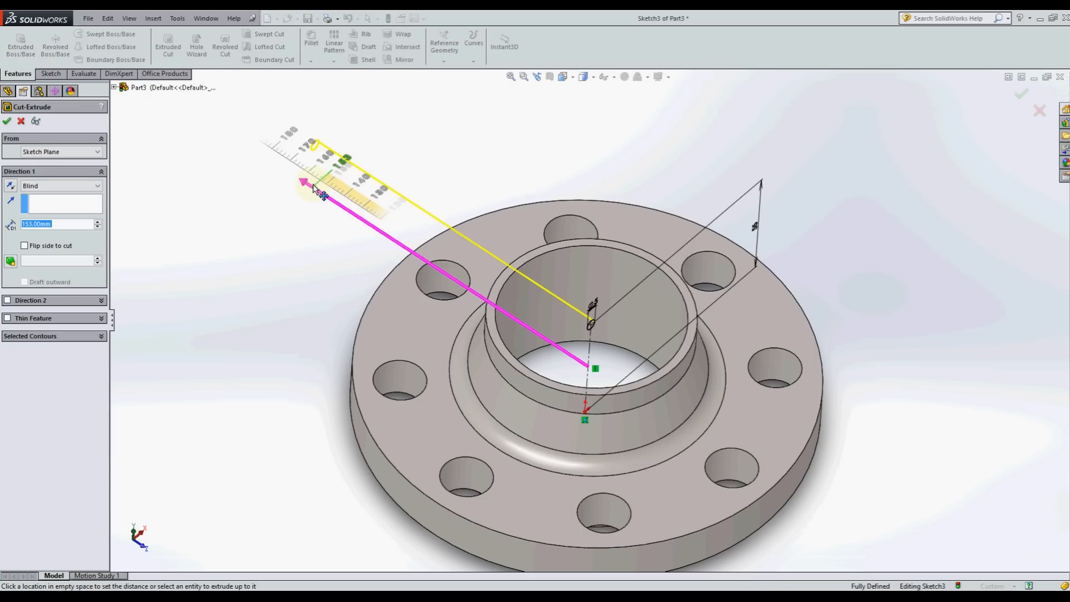
pyautogui.click(837, 525)
pyautogui.click(58, 186)
pyautogui.click(54, 204)
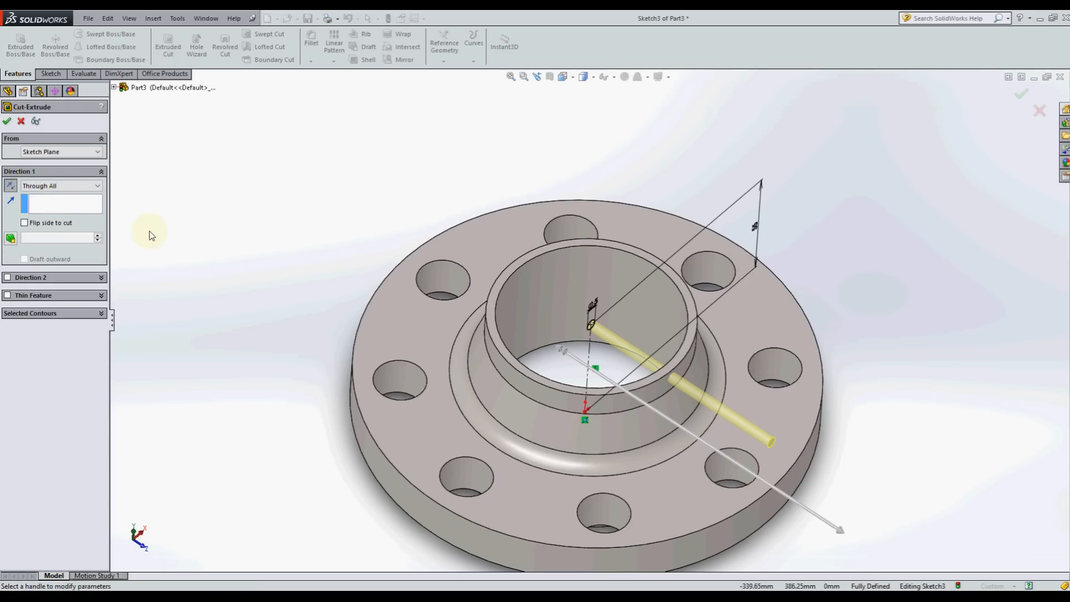
# - Try reversing the direction of the small hole's cut and restore the original direction
pyautogui.moveTo(487, 349); pyautogui.dragTo(486, 315, button='middle')
pyautogui.click(10, 186)
pyautogui.click(11, 185)
pyautogui.click(10, 185)
pyautogui.click(10, 186)
# - Try the Through All - Both end condition and toggle the cut's second direction, leaving it off
pyautogui.click(64, 185)
pyautogui.click(67, 210)
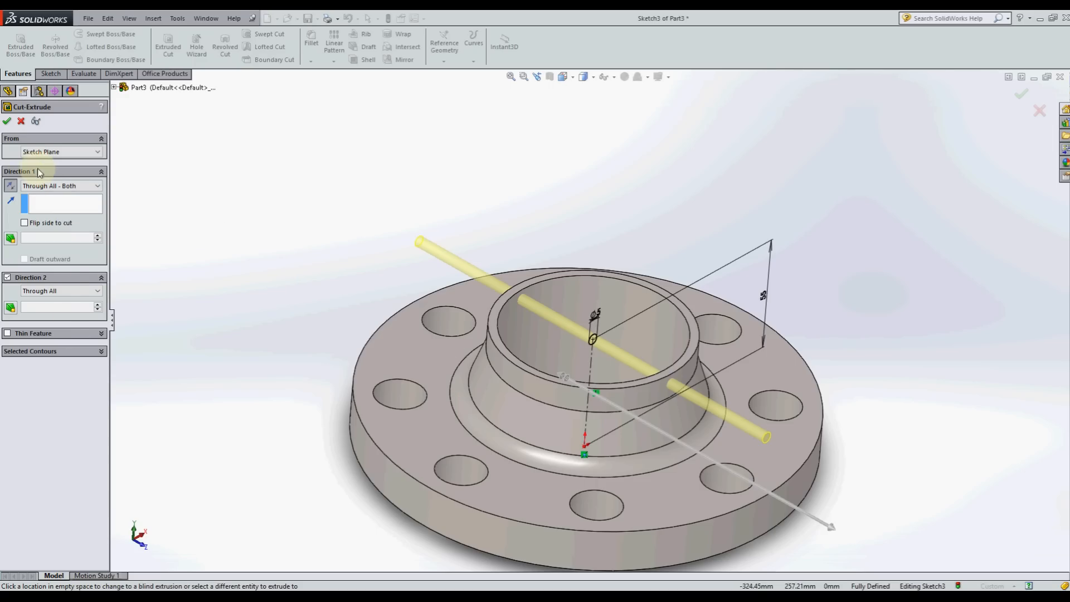
pyautogui.click(8, 277)
pyautogui.click(7, 277)
pyautogui.click(7, 277)
pyautogui.click(7, 277)
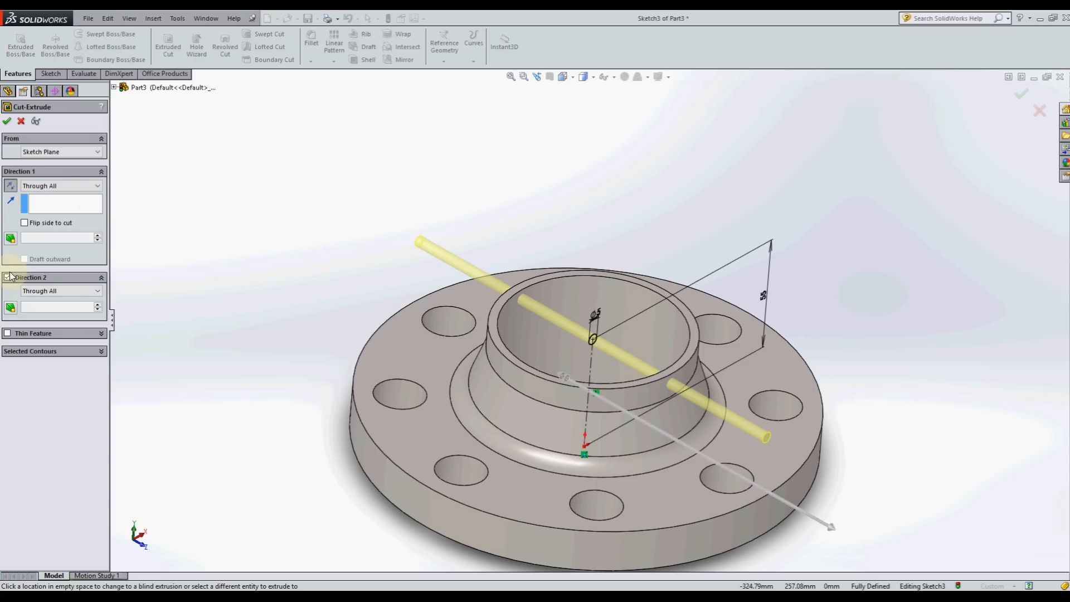
pyautogui.click(7, 278)
# - Try ending the cut with Up To Body on the flange body, and with Up To Next
pyautogui.click(76, 187)
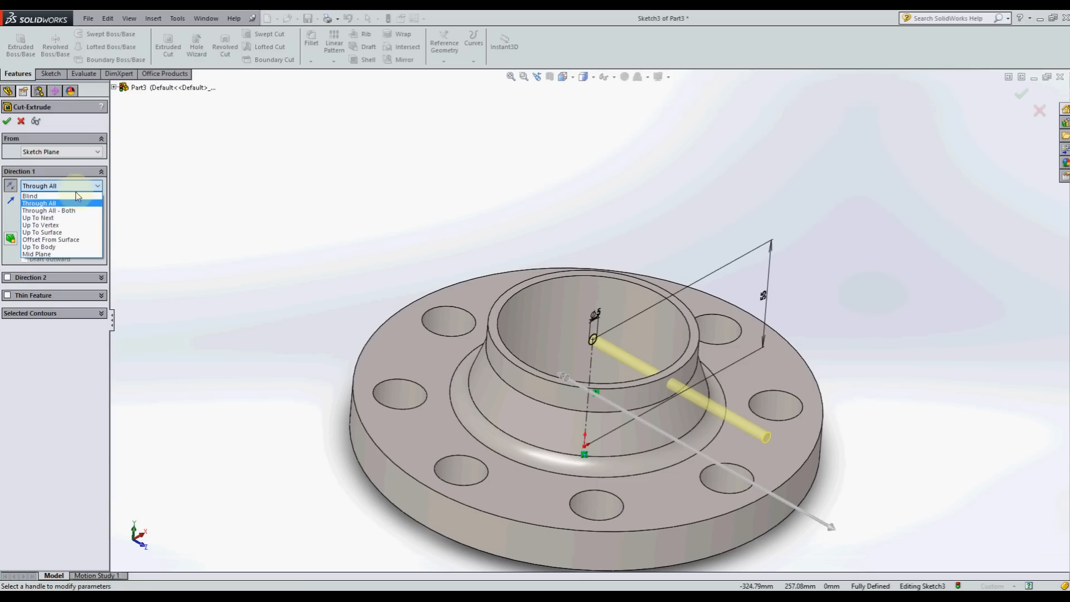
pyautogui.click(62, 247)
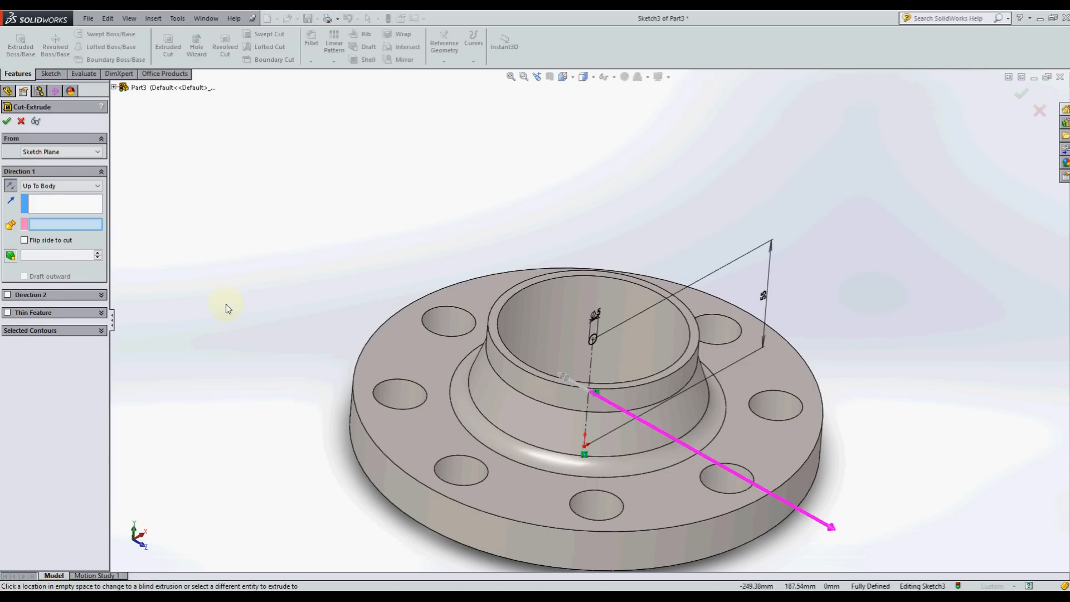
pyautogui.click(494, 444)
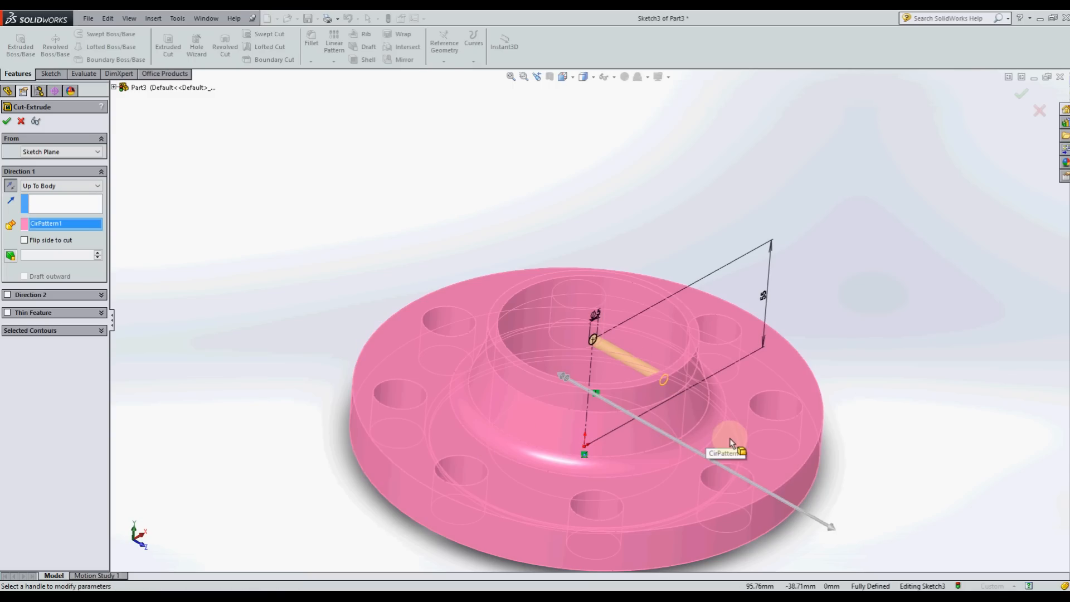
pyautogui.click(81, 187)
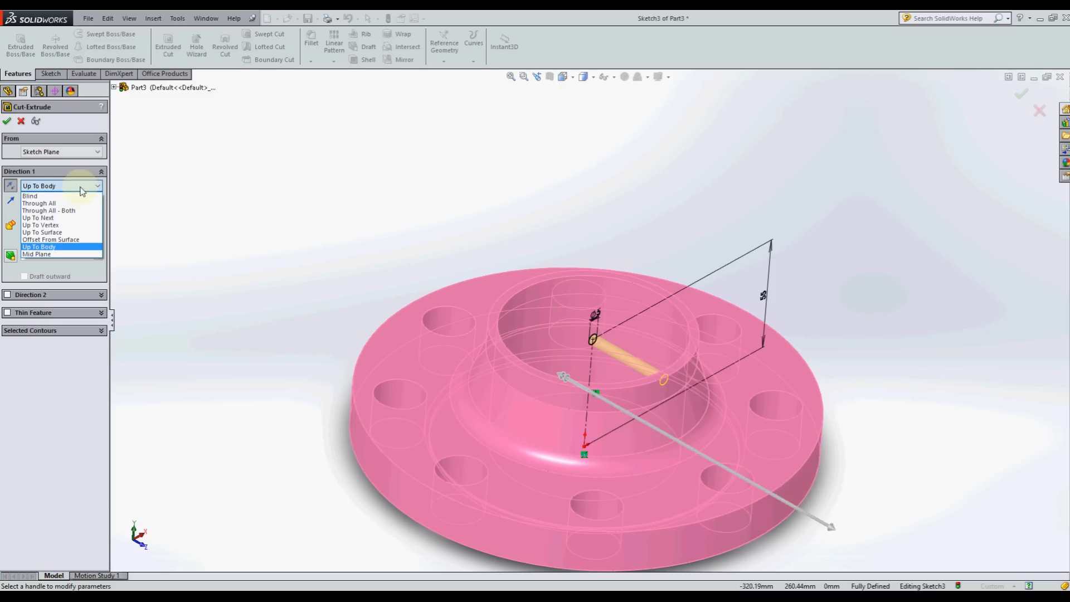
pyautogui.click(71, 218)
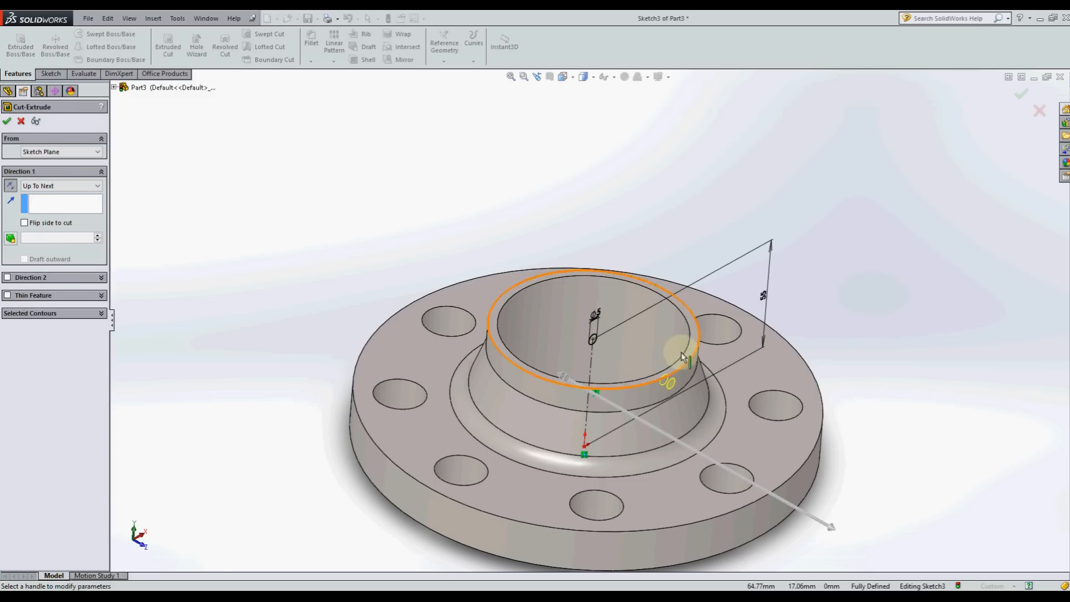
# - Try ending the cut with Up To Surface at the neck's outer cylindrical face
pyautogui.click(66, 188)
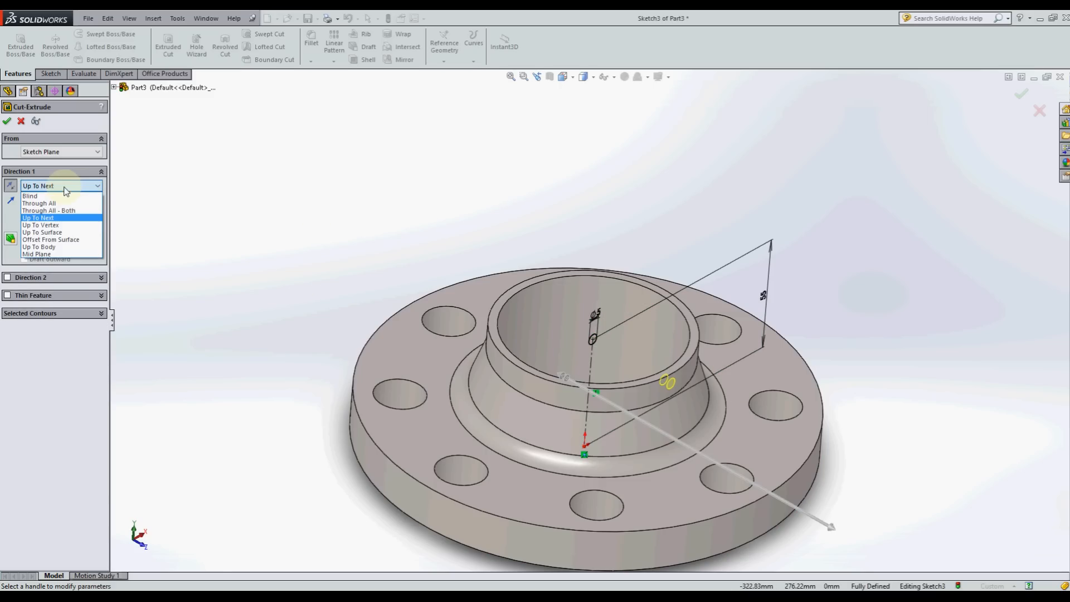
pyautogui.click(71, 232)
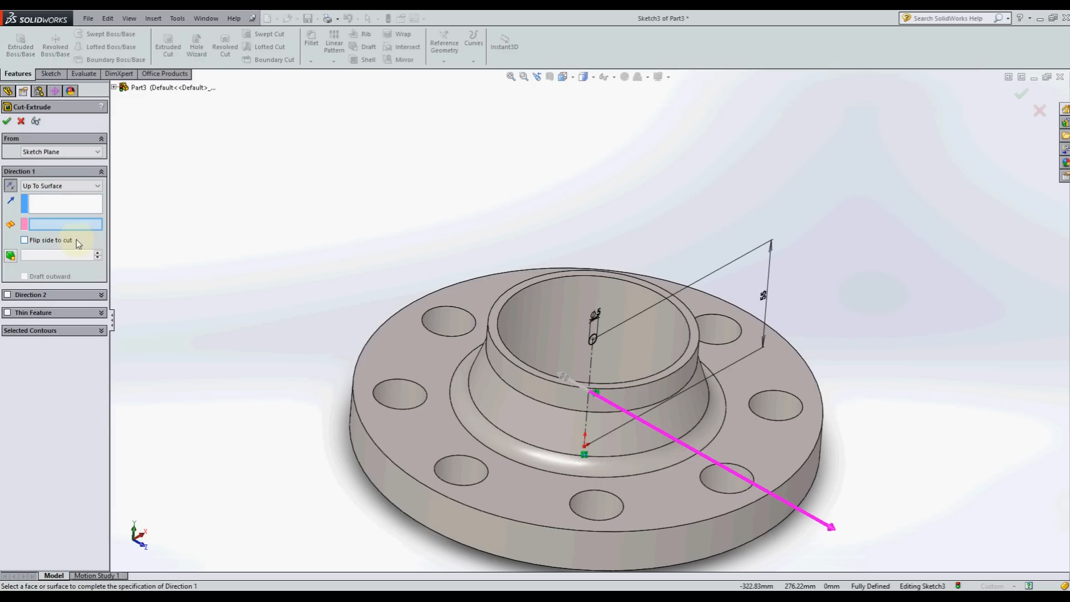
pyautogui.click(667, 382)
pyautogui.moveTo(597, 490); pyautogui.dragTo(592, 328, button='middle')
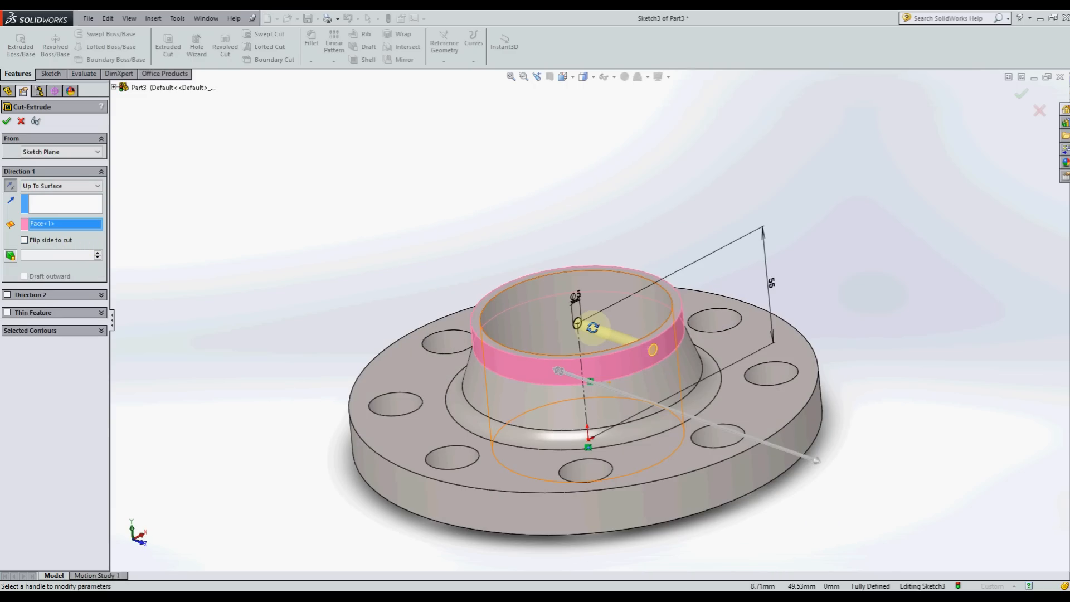
# - Cut the 5 mm hole through one side of the neck with the Through All end condition and inspect it
pyautogui.click(64, 186)
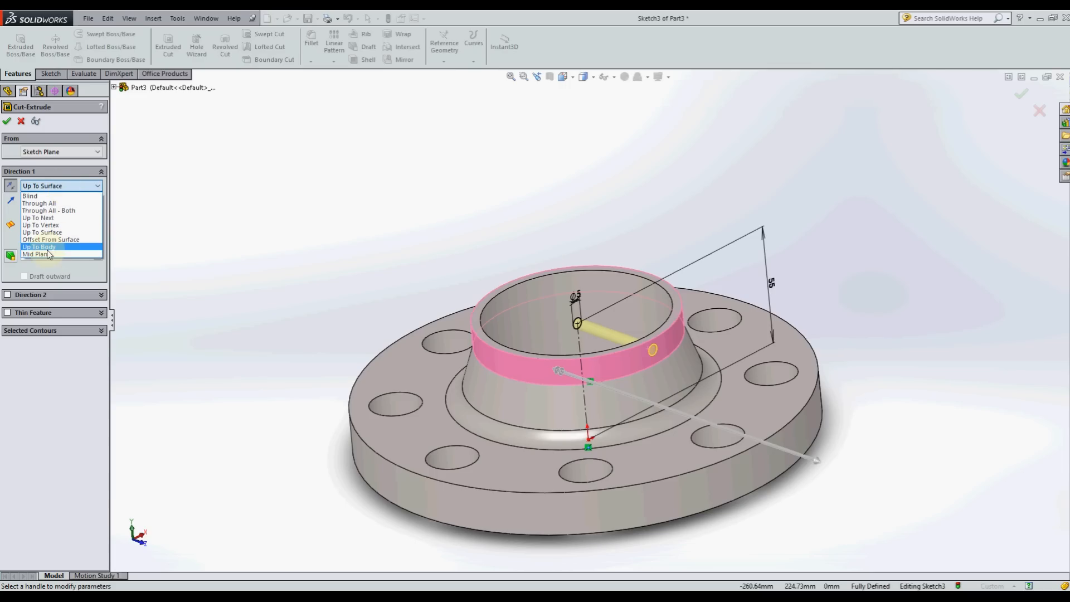
pyautogui.click(58, 204)
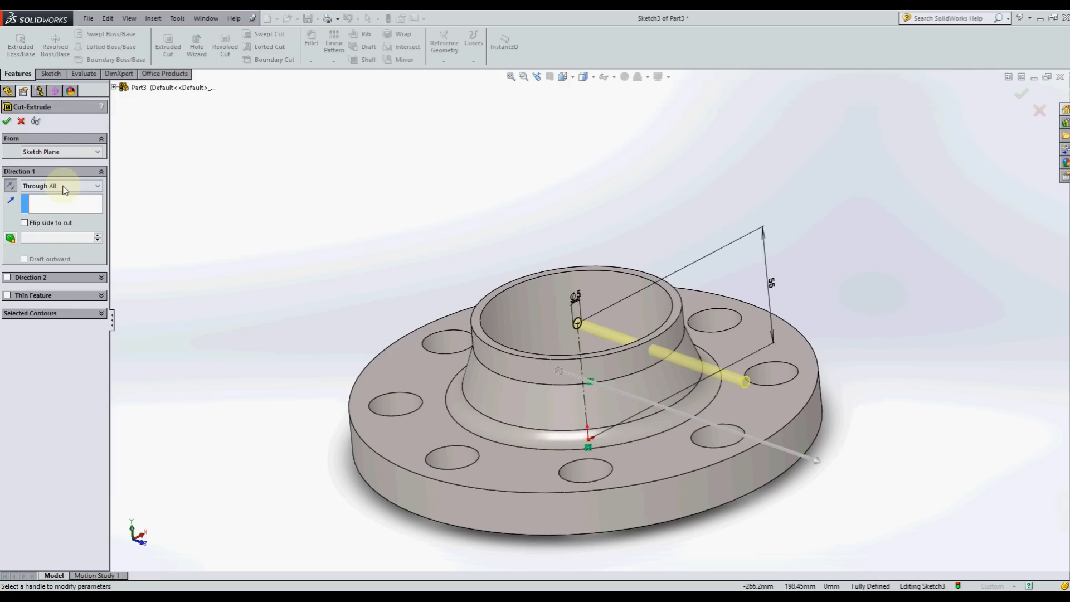
pyautogui.press('Return')
pyautogui.moveTo(573, 430); pyautogui.dragTo(743, 441, button='middle')
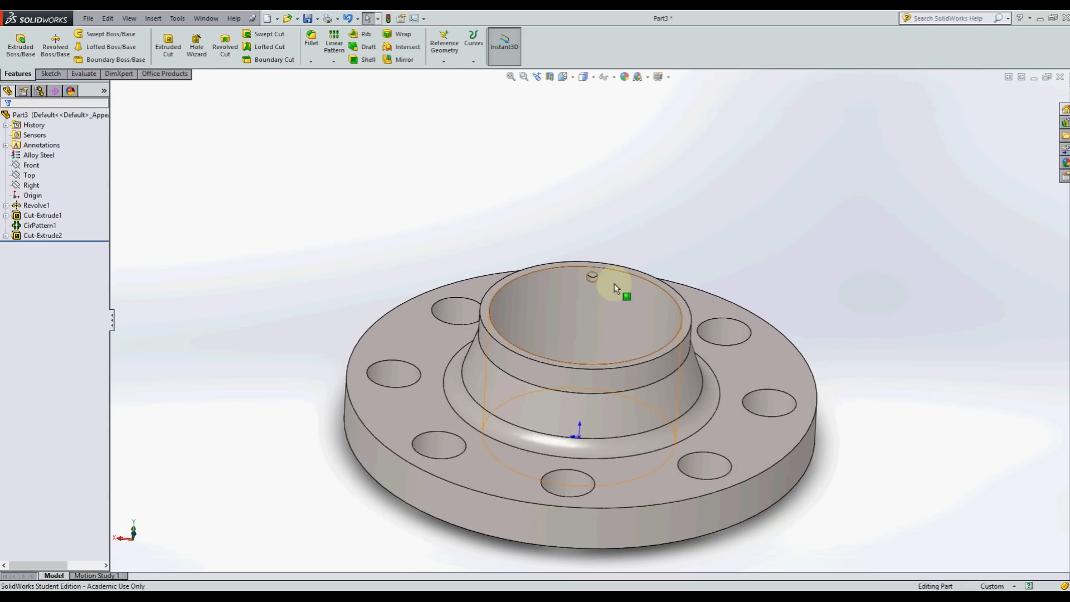
pyautogui.scroll(-5, 593, 278)
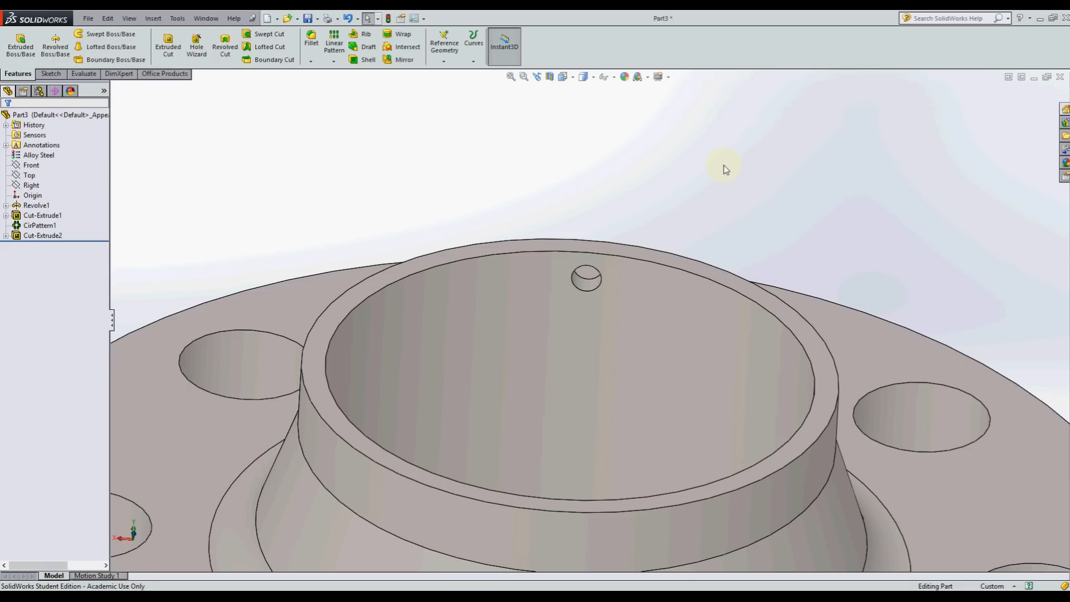
pyautogui.scroll(6, 654, 236)
pyautogui.scroll(-1, 712, 421)
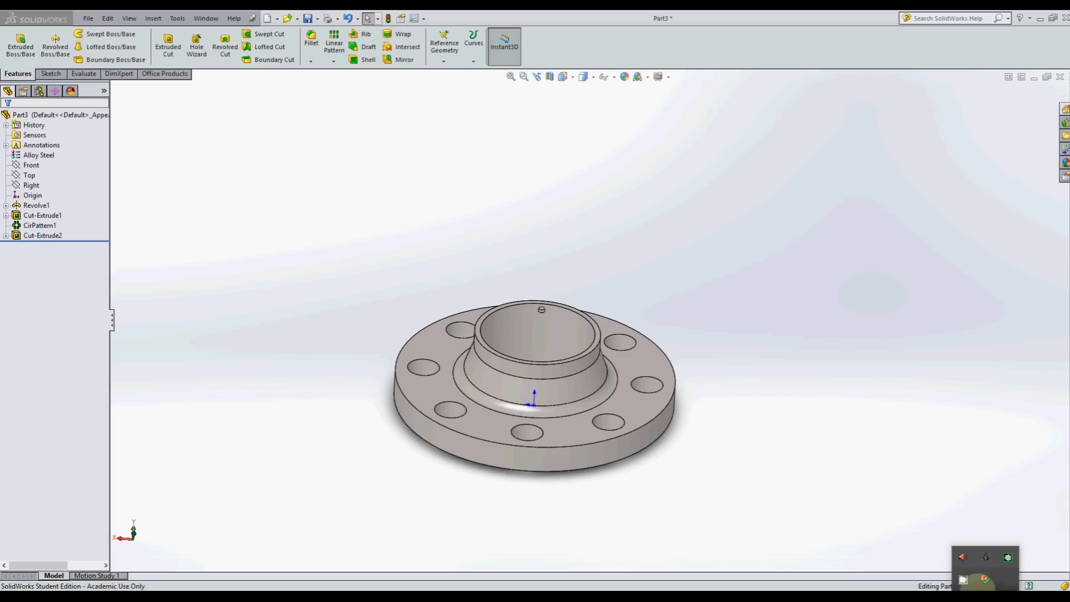
pyautogui.rightClick(969, 585)
pyautogui.click(991, 563)
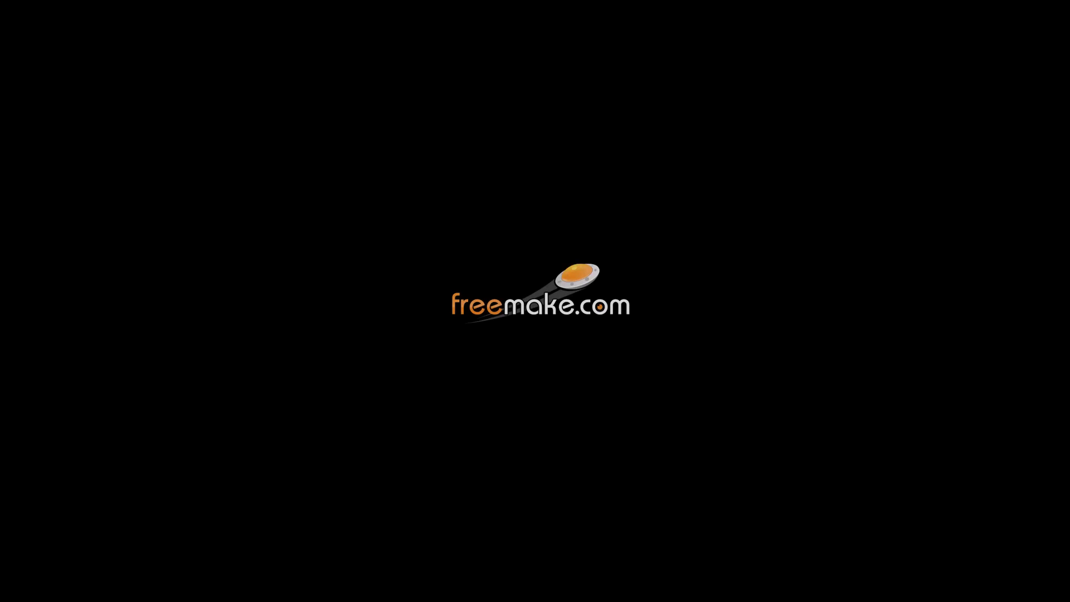